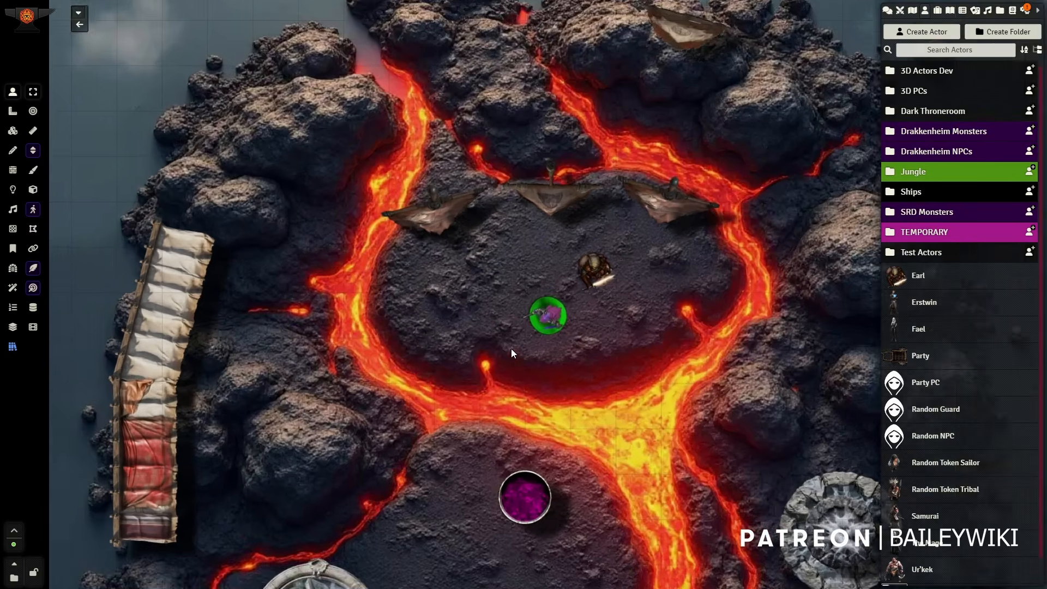
Step: Look over the volcanic map, examining the banners, the awning, the purple pool and the two stone structures
scroll(495, 366, "down", 3)
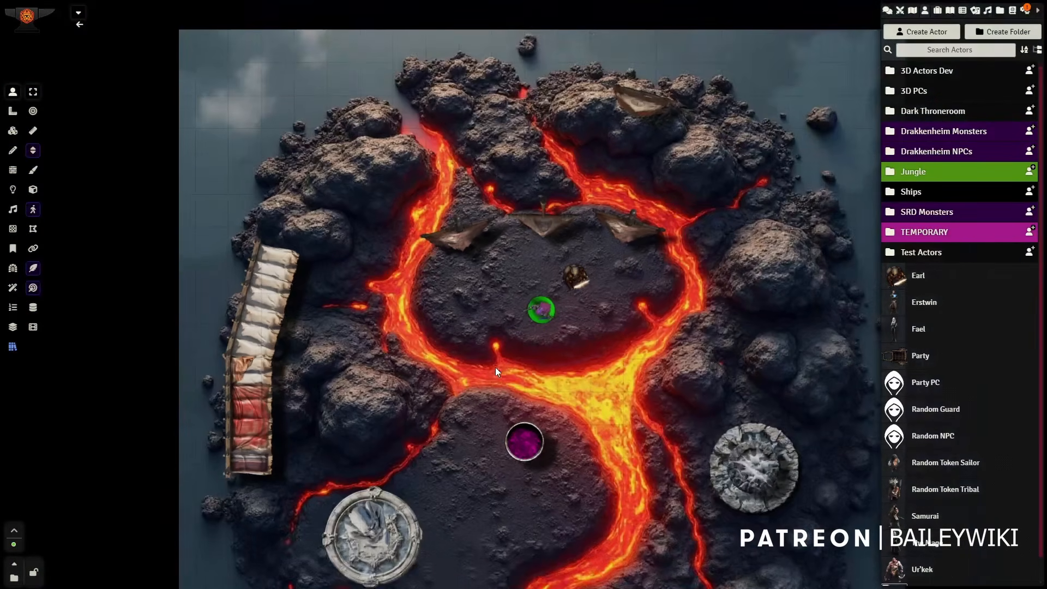
left_click_drag(381, 286, 378, 251)
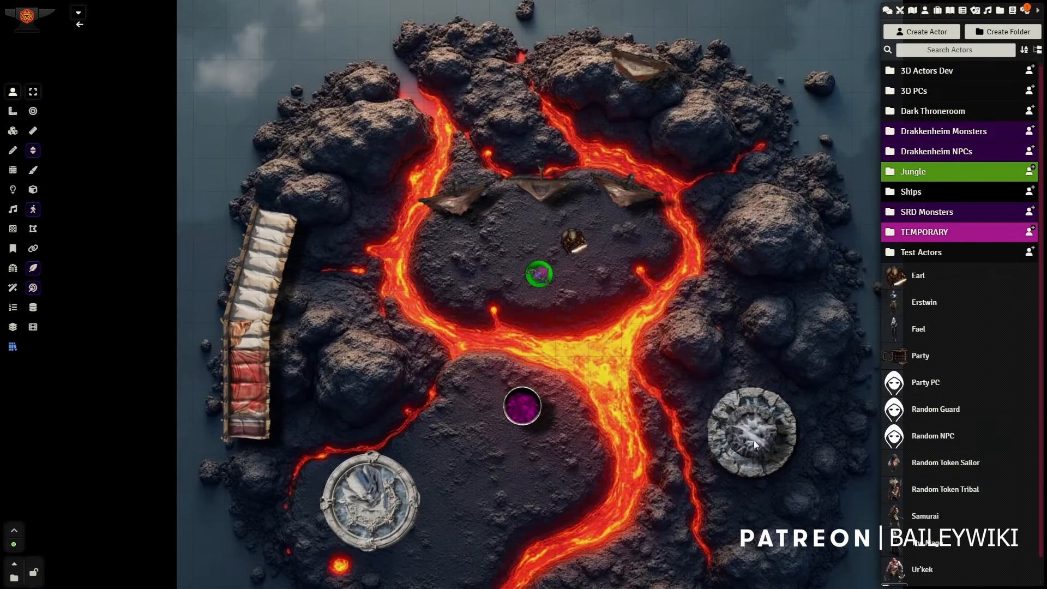
scroll(475, 293, "up", 2)
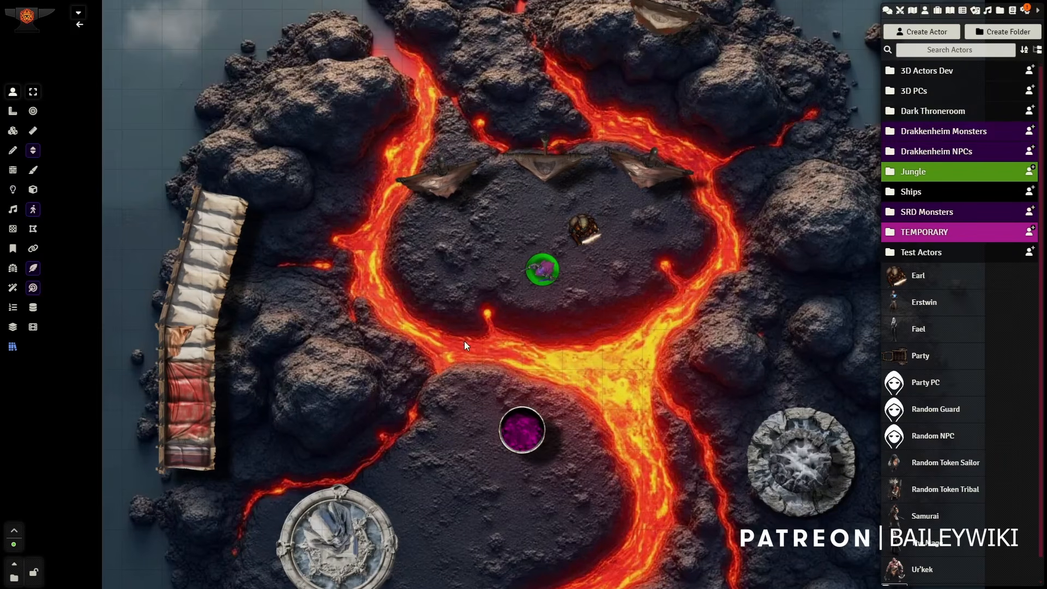
left_click_drag(464, 342, 426, 319)
scroll(449, 302, "up", 5)
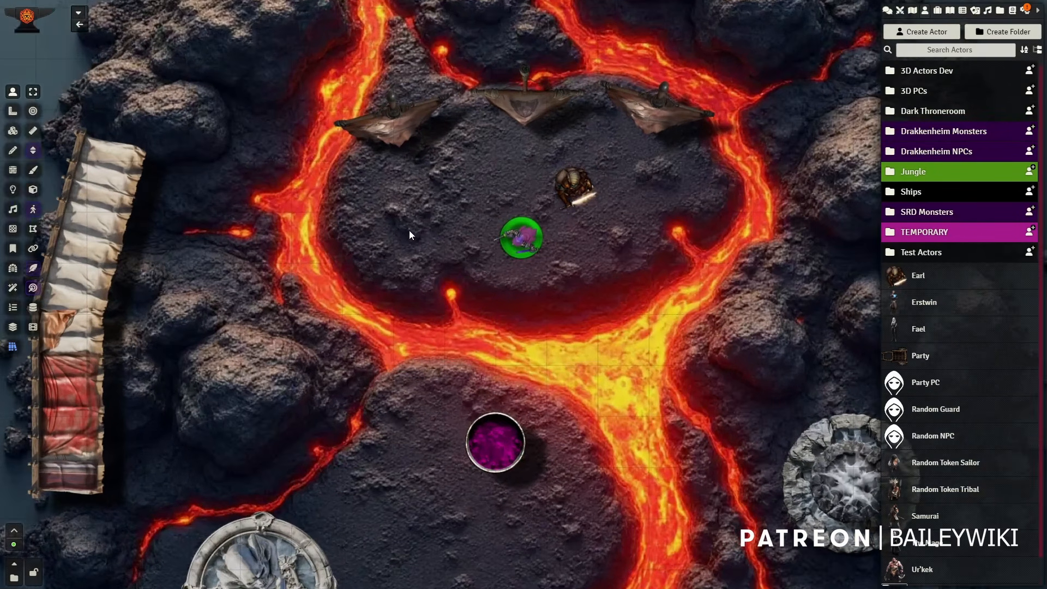
left_click_drag(230, 129, 220, 203)
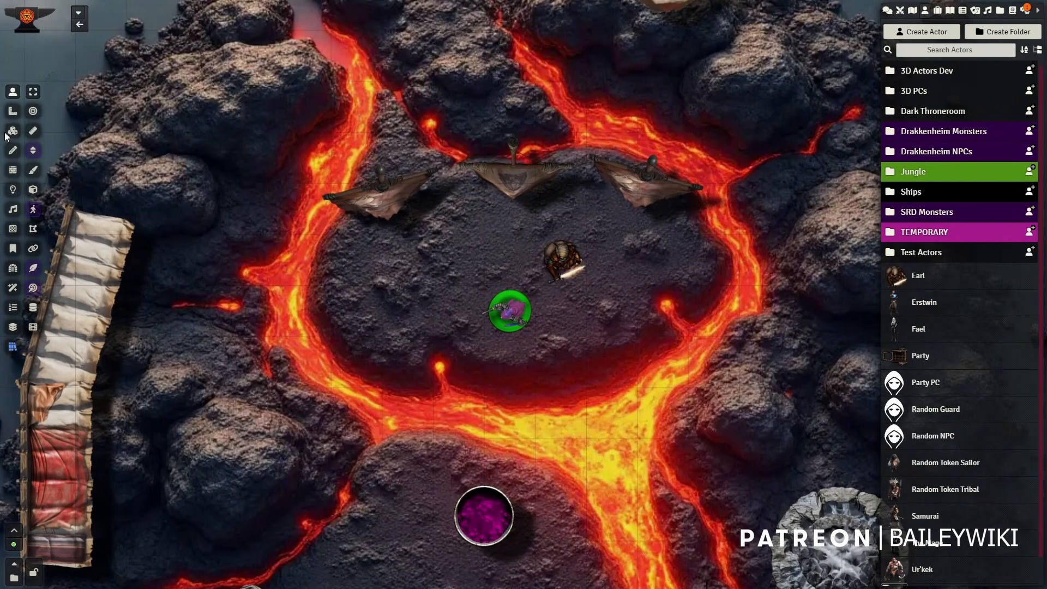
left_click_drag(778, 107, 776, 267)
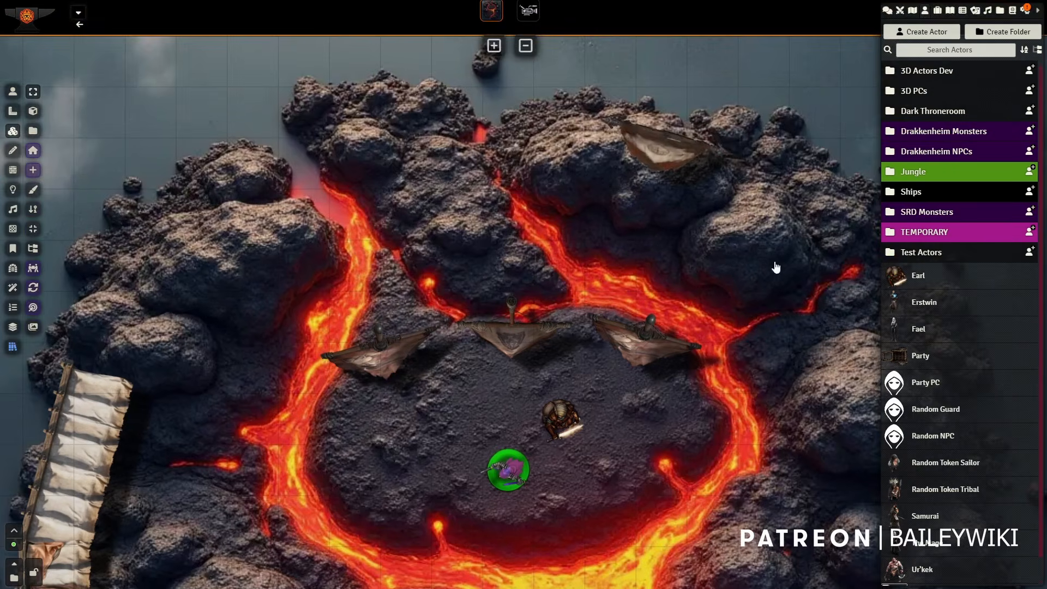
left_click_drag(759, 498, 700, 145)
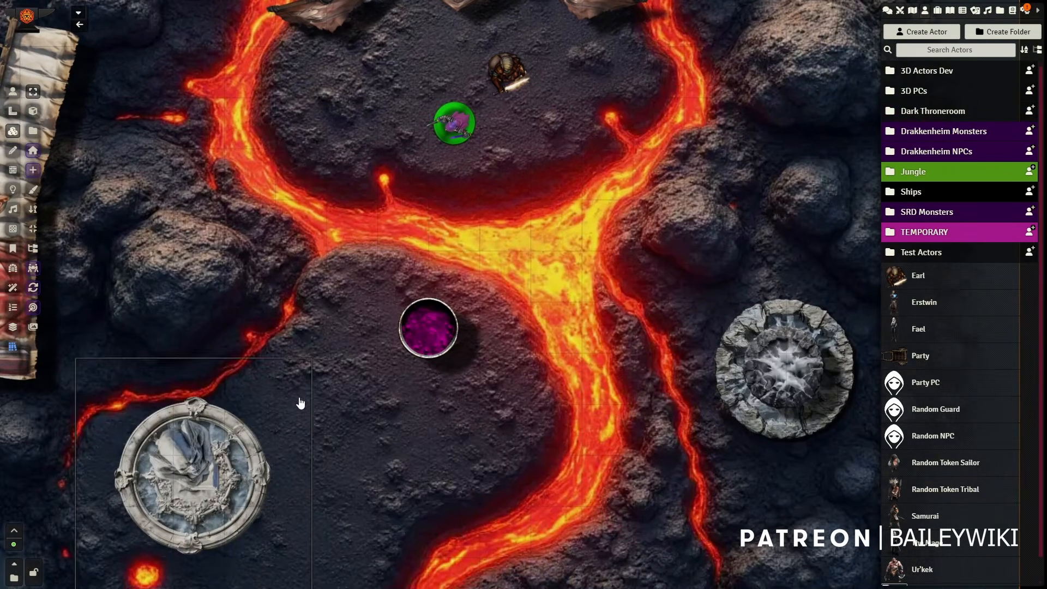
left_click_drag(303, 293, 503, 380)
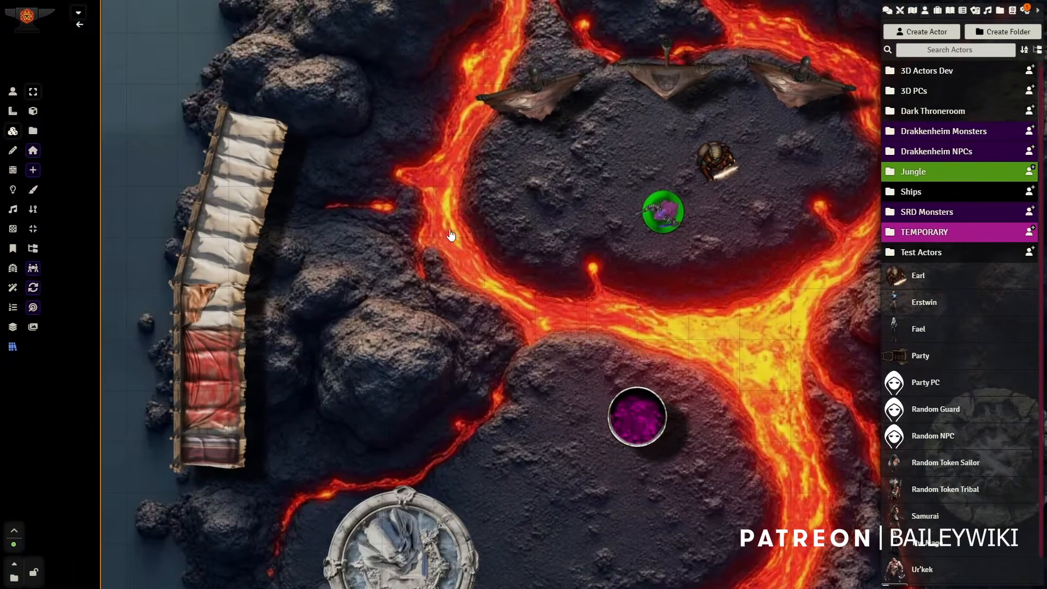
Step: Switch the left banner tile above the stone island to its animated video version
left_click_drag(451, 235, 421, 327)
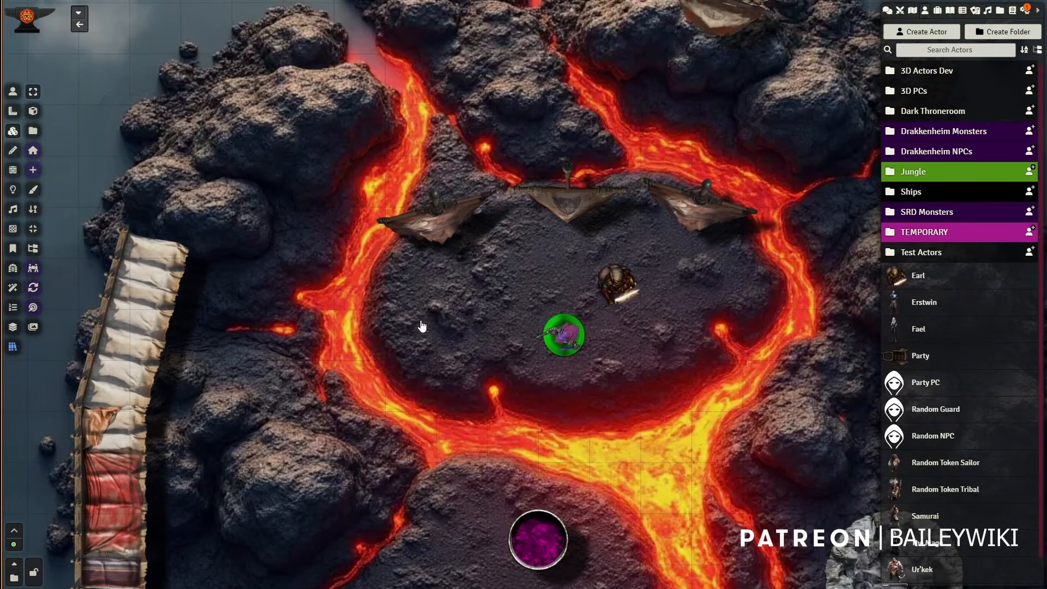
scroll(546, 299, "up", 2)
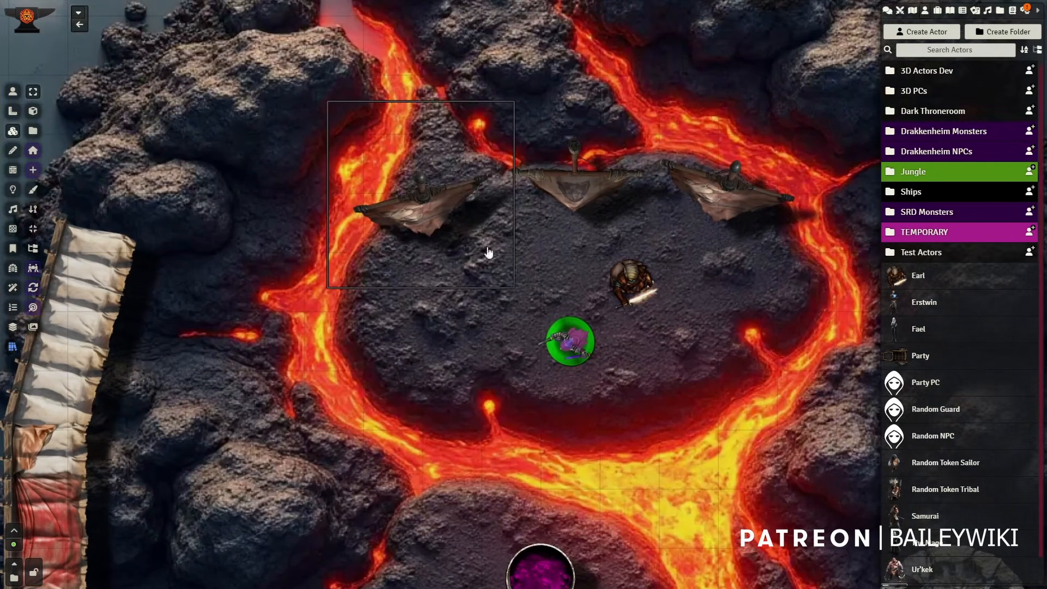
scroll(431, 212, "up", 2)
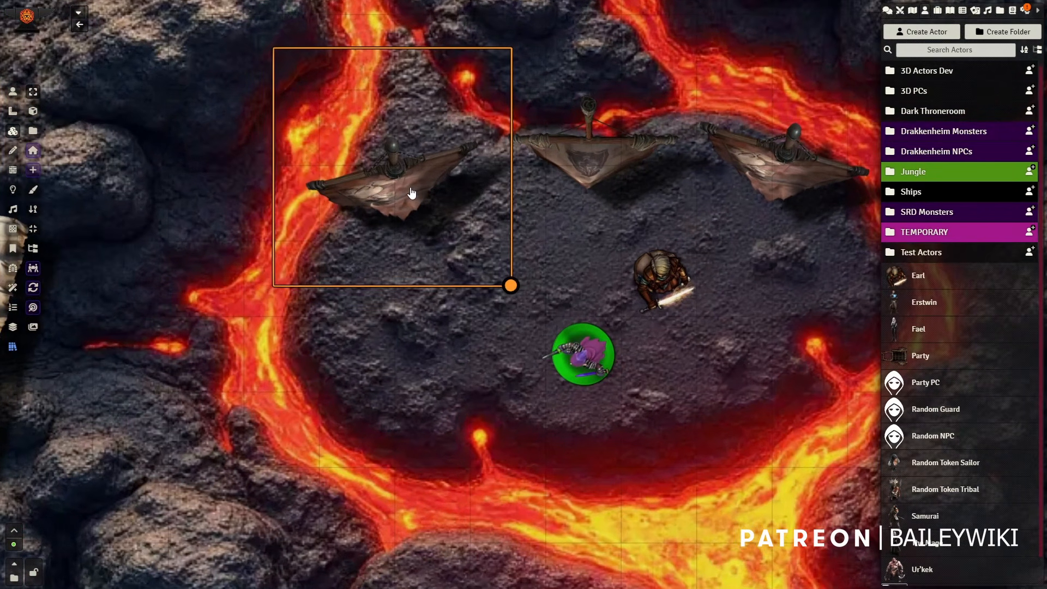
right_click(409, 195)
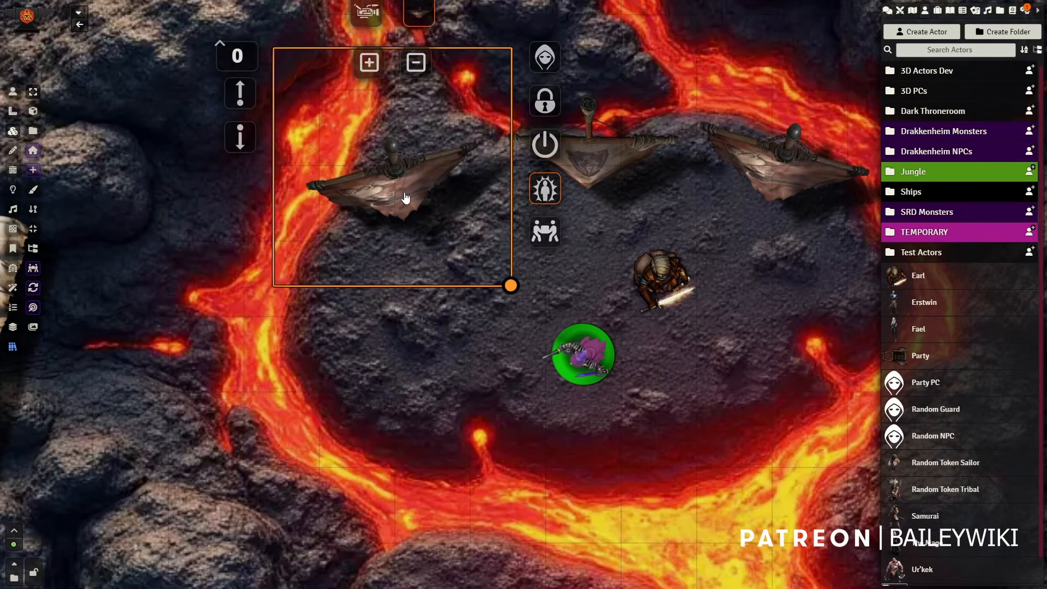
left_click(368, 12)
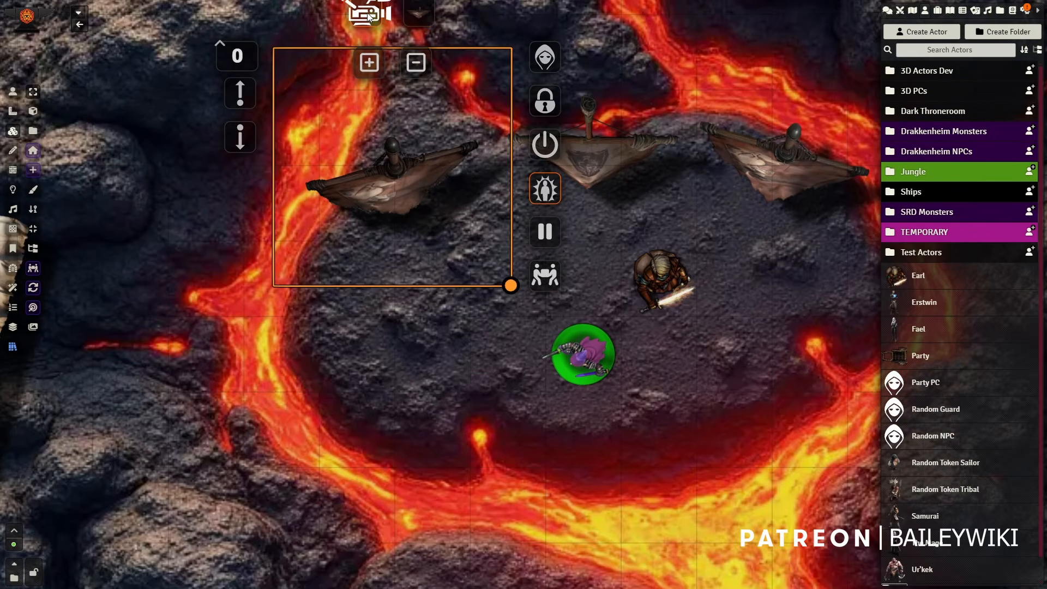
scroll(496, 364, "up", 1)
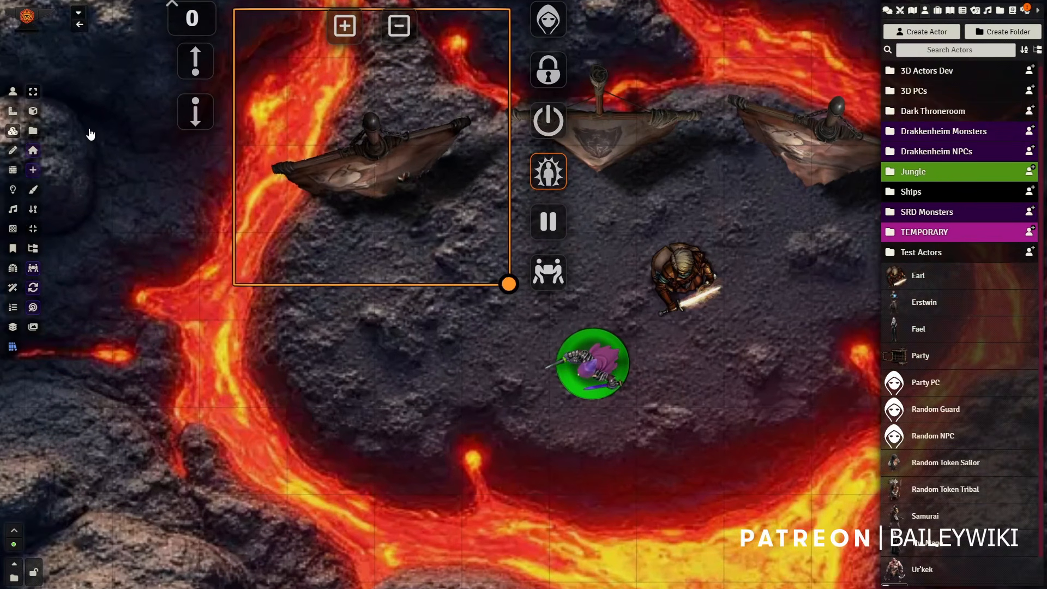
Step: Move the purple-cloaked token to the left banner's edge and back beside the armored token
left_click(12, 92)
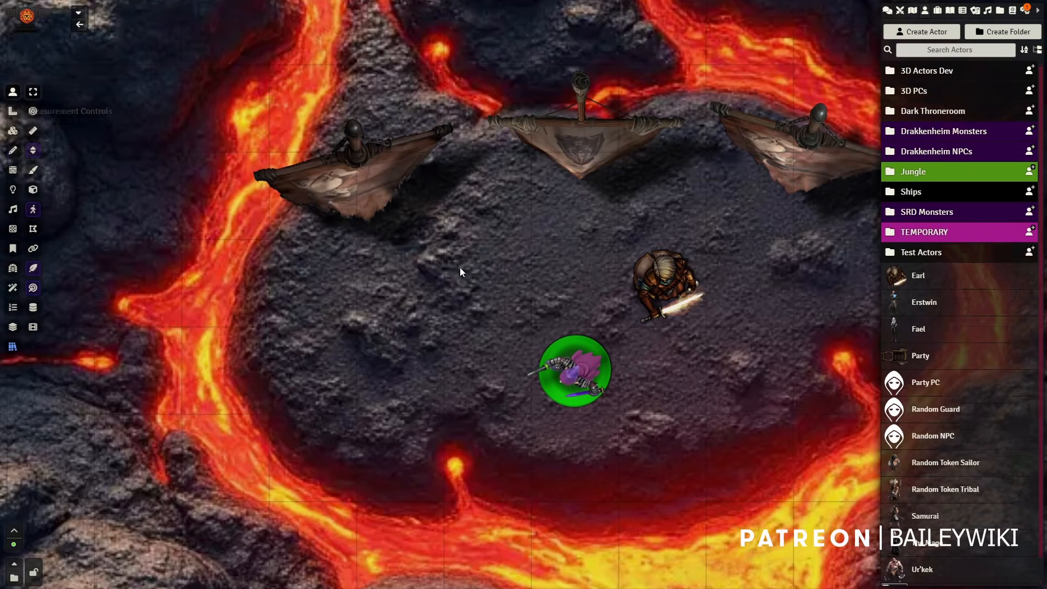
left_click(553, 391)
left_click_drag(399, 272, 405, 295)
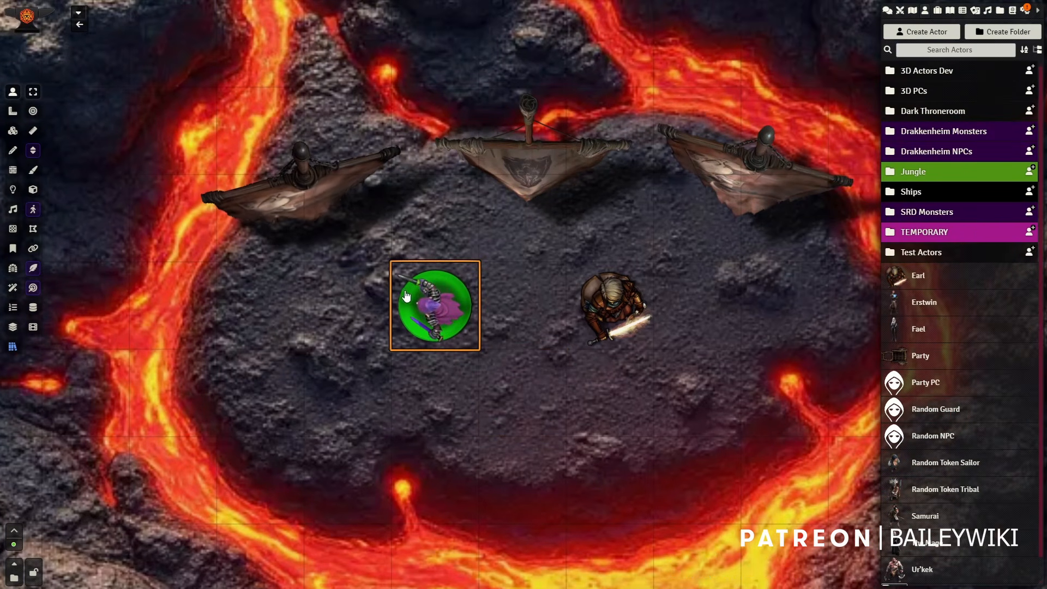
left_click_drag(382, 259, 382, 255)
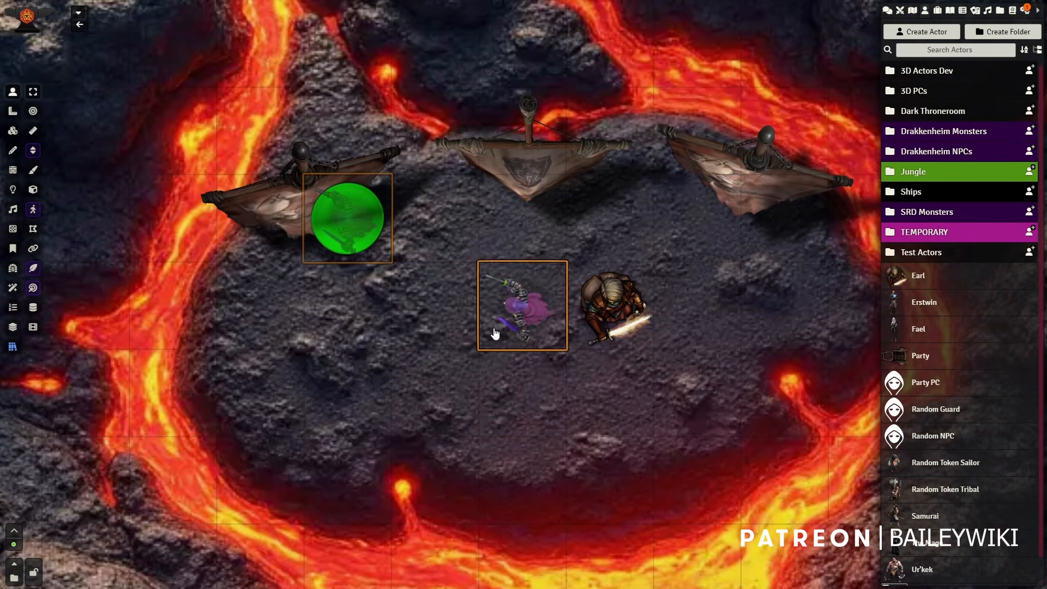
left_click_drag(495, 333, 488, 327)
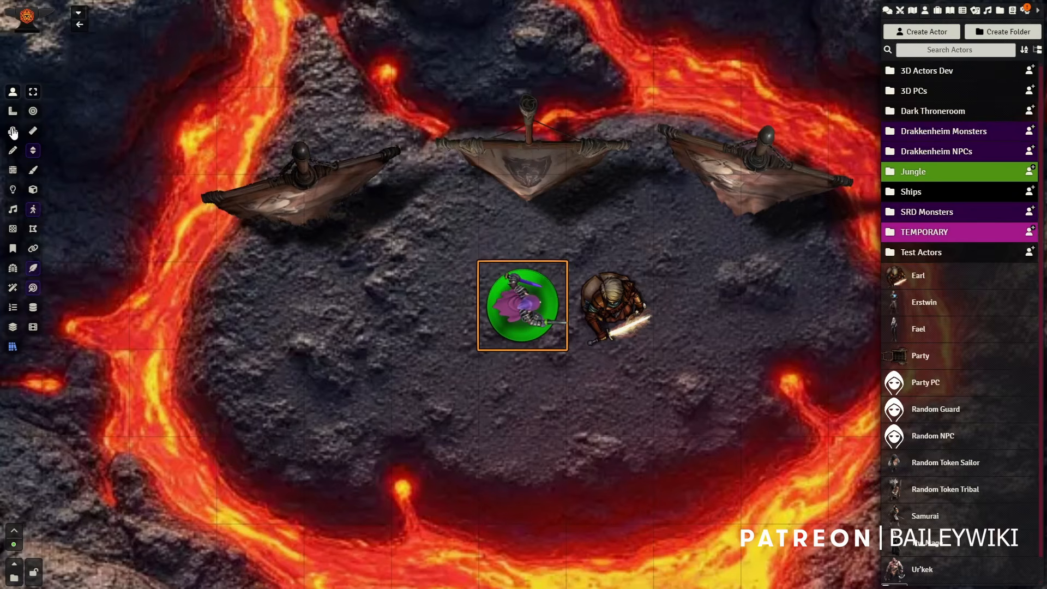
Step: Switch the middle and right banner tiles to their animated video versions
right_click(478, 165)
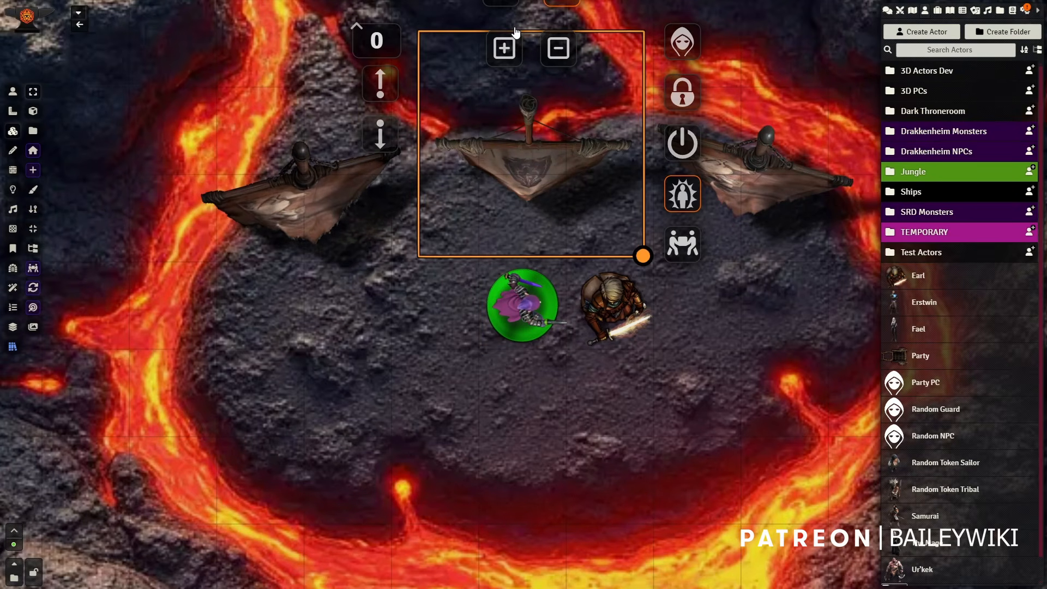
scroll(515, 32, "down", 2)
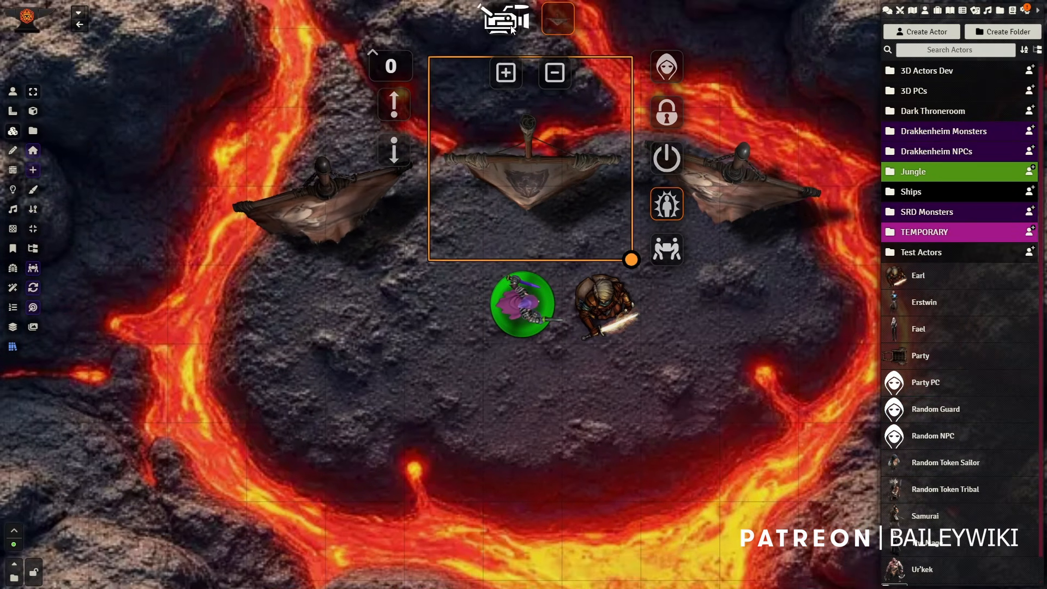
right_click(728, 213)
left_click(704, 16)
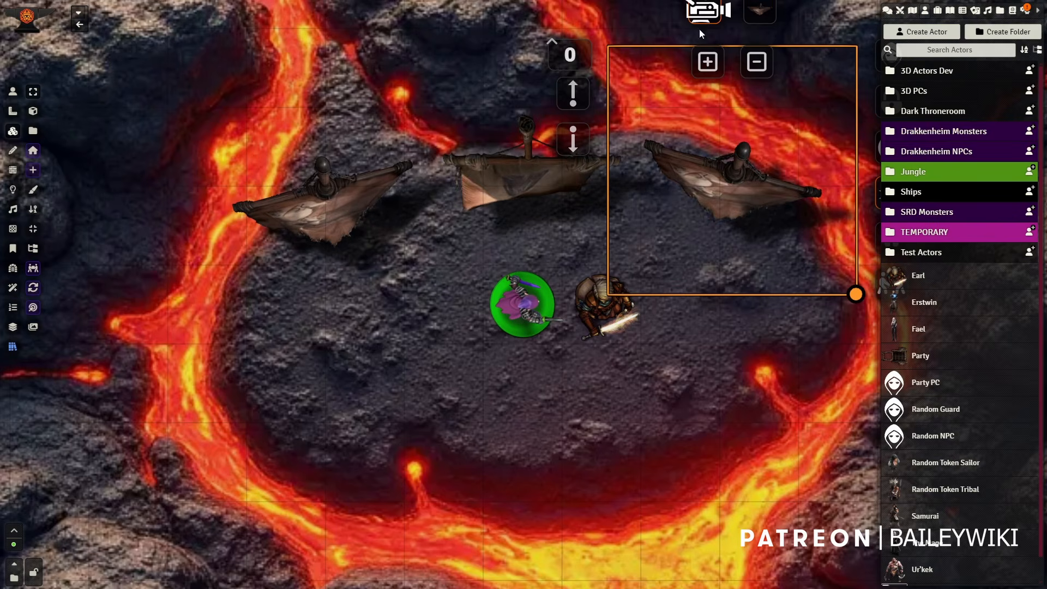
Step: Move the purple-cloaked token to the left across the stone island, in front of the animated banners
left_click(13, 92)
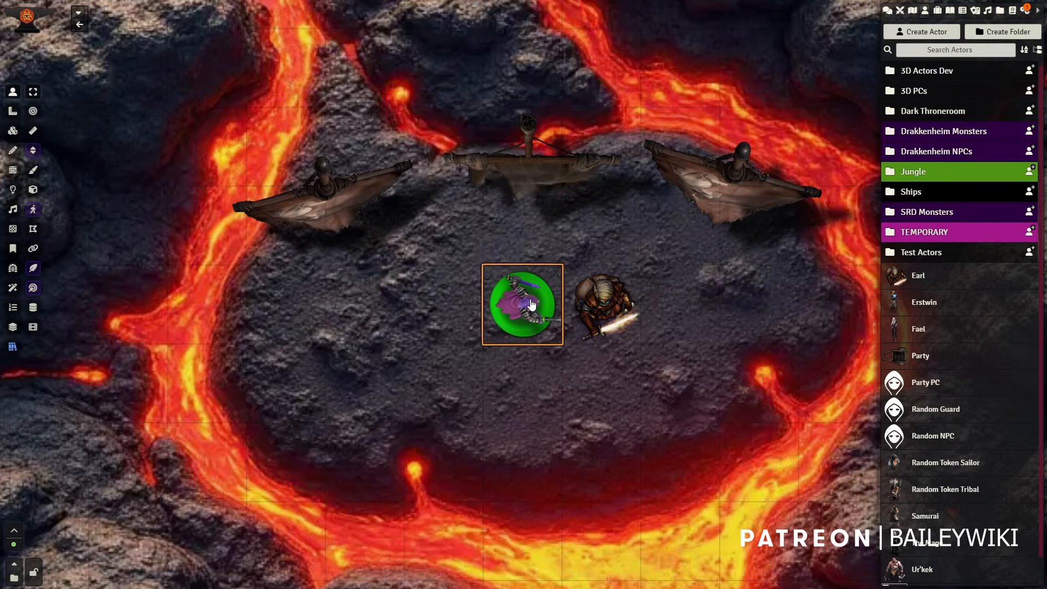
scroll(531, 304, "down", 3)
left_click_drag(480, 367, 480, 367)
scroll(557, 375, "down", 6)
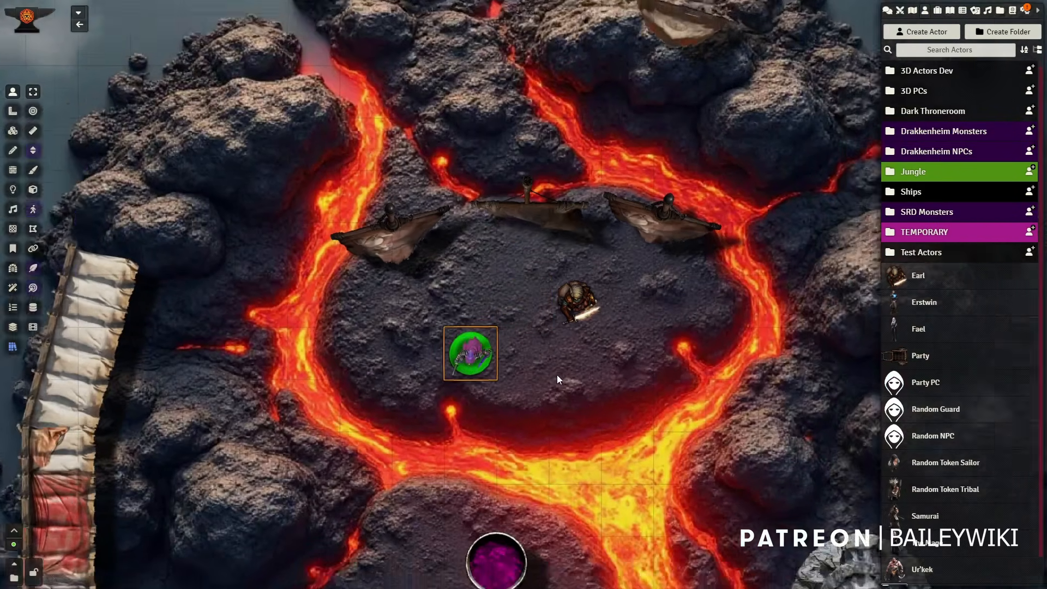
left_click_drag(558, 374, 569, 305)
scroll(568, 306, "up", 6)
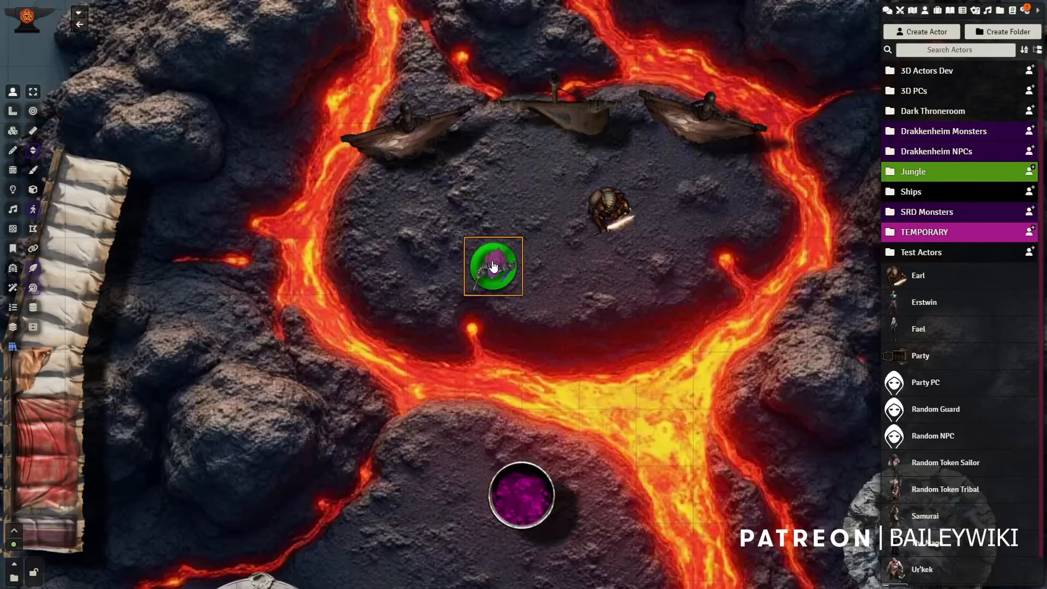
left_click_drag(554, 176, 551, 242)
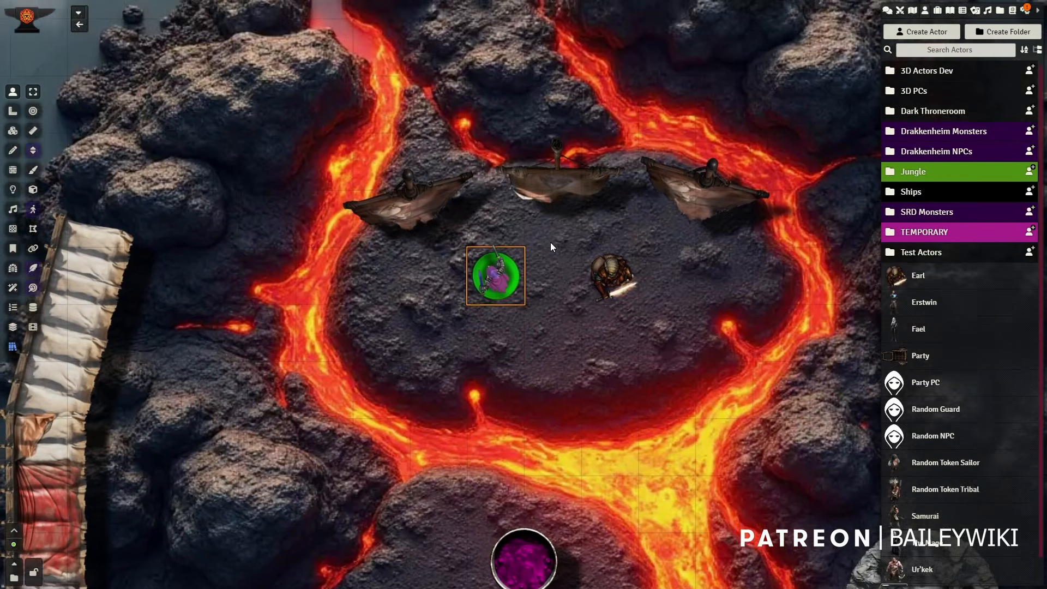
Step: Switch the cream upper awning tile and the red lower awning tile to their animated video versions
left_click_drag(338, 338, 662, 257)
scroll(186, 273, "up", 6)
right_click(450, 209)
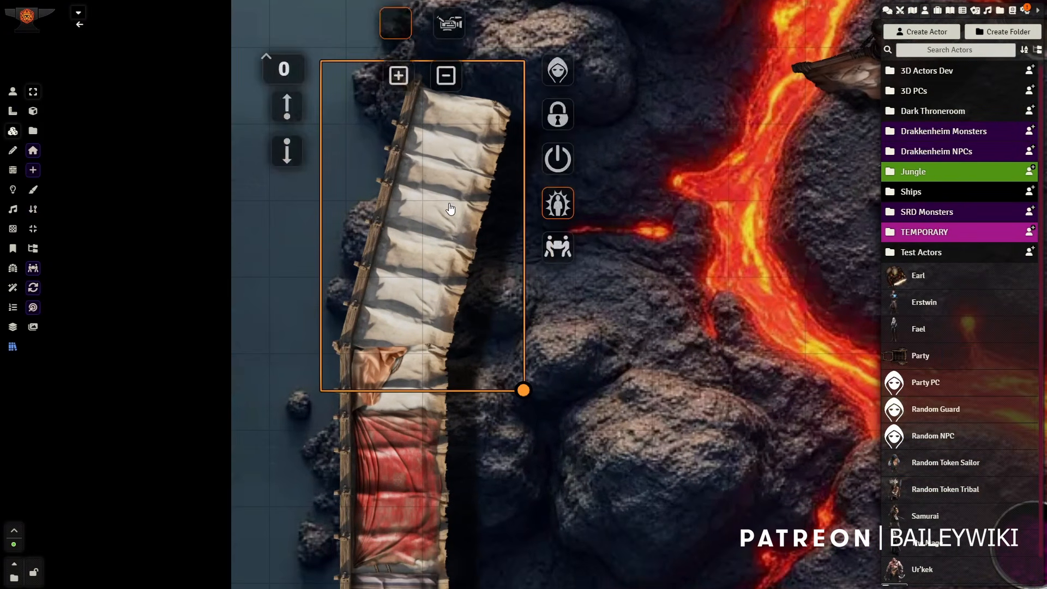
left_click(442, 32)
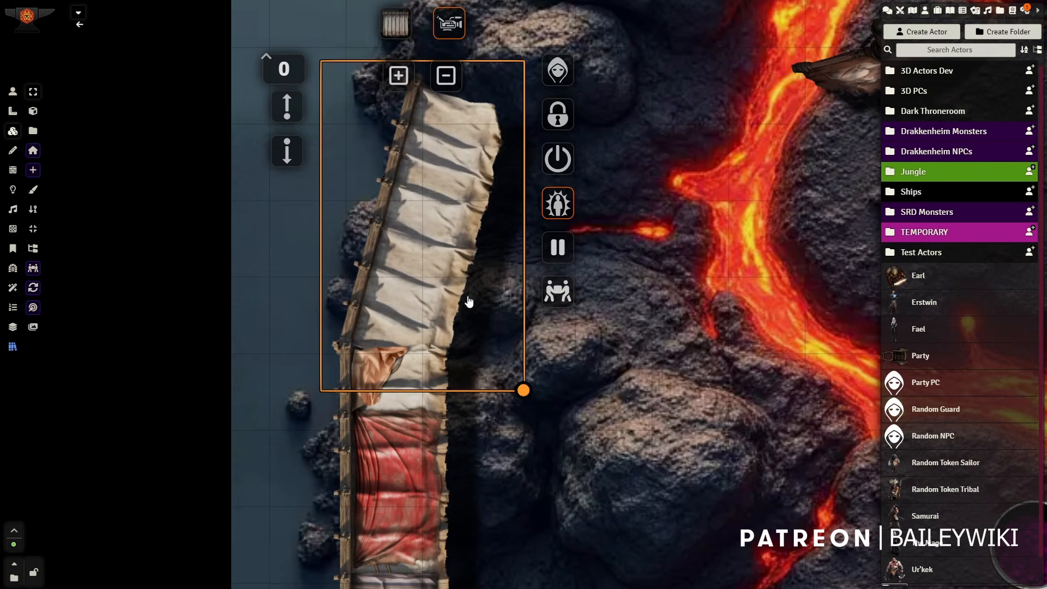
right_click(396, 475)
left_click(418, 293)
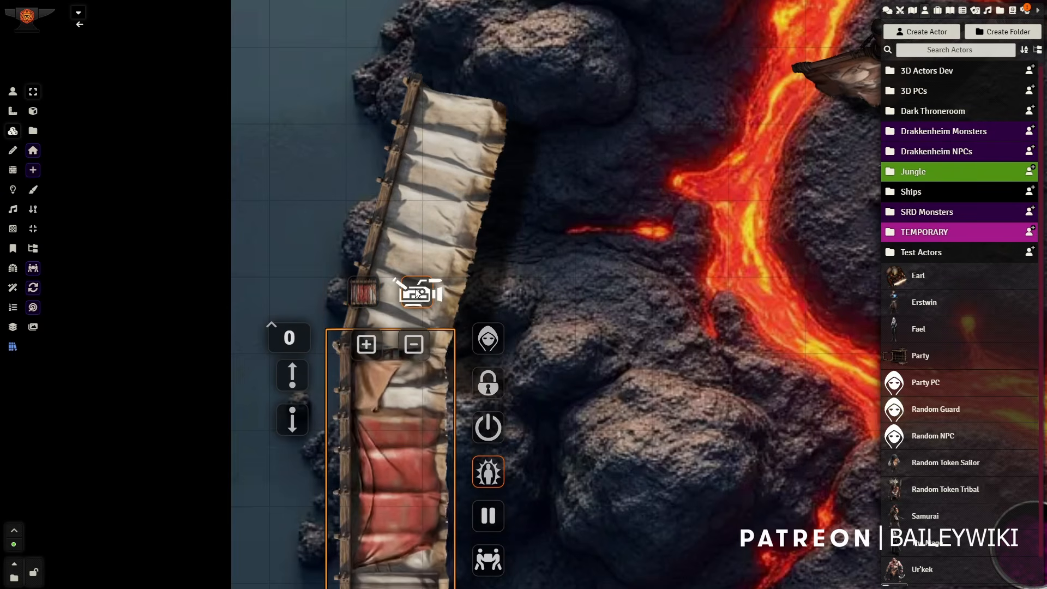
Step: Switch the round stone fountain tile to its animated version and play the tile video
left_click_drag(576, 306, 621, 302)
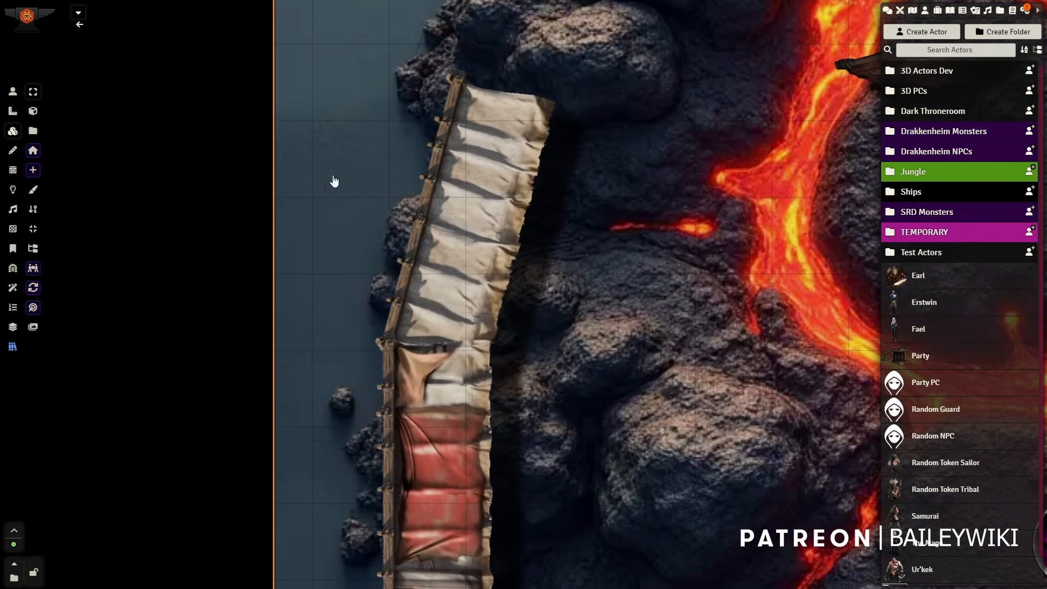
left_click_drag(619, 432, 609, 268)
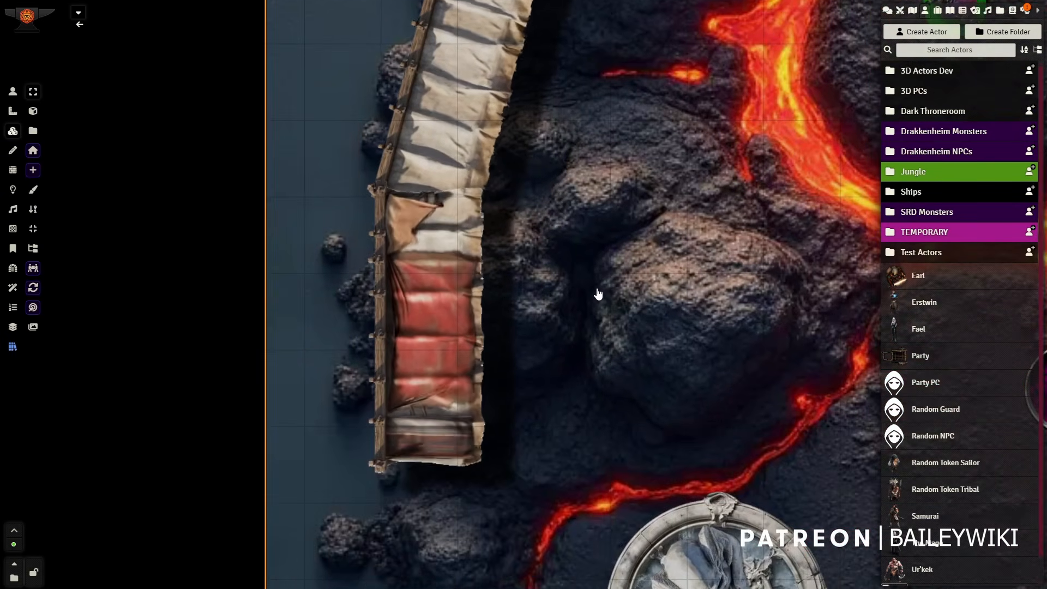
scroll(643, 337, "up", 5)
left_click_drag(659, 357, 488, 150)
left_click(629, 345)
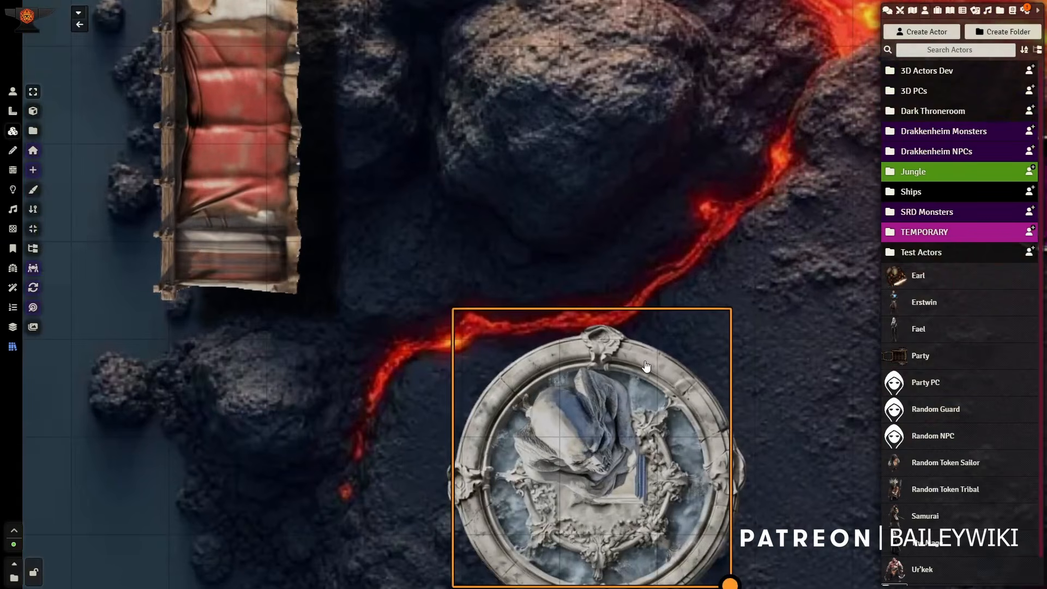
right_click(637, 335)
left_click(594, 276)
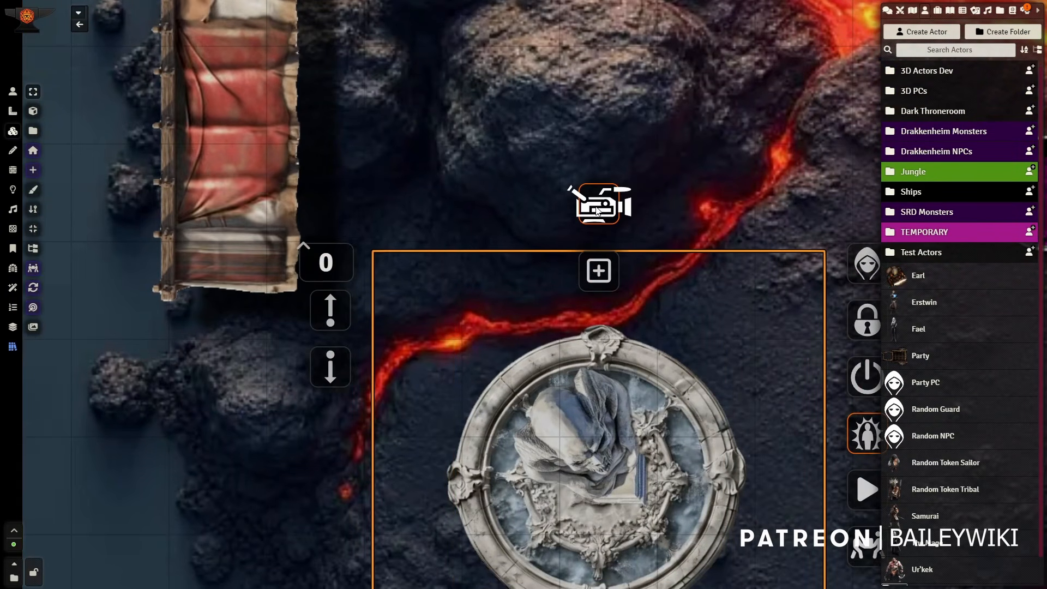
left_click(870, 491)
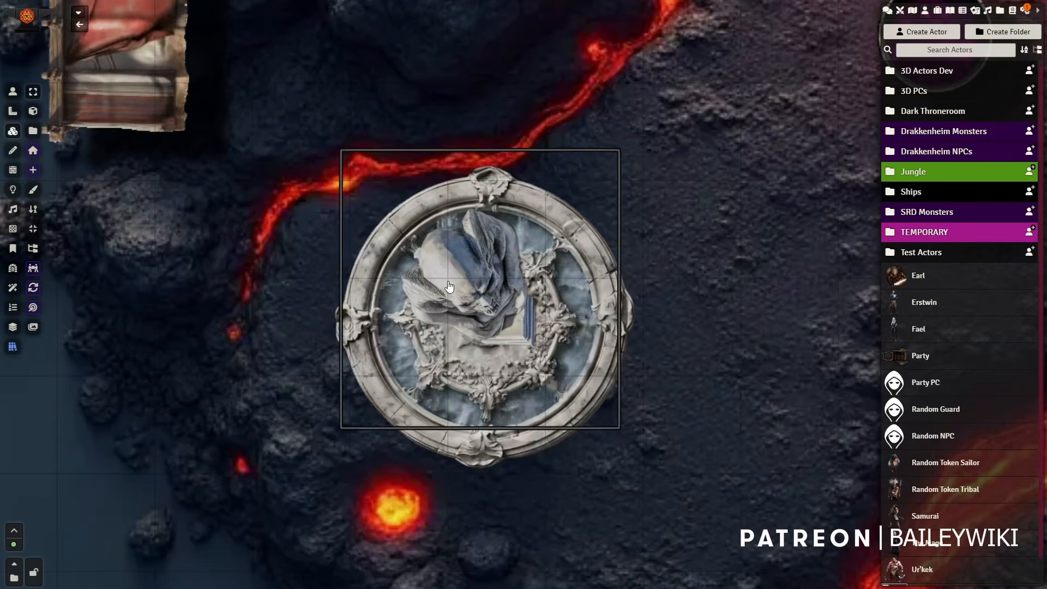
Step: Move the hooded statue tile off the round fountain base and undo the move
left_click_drag(448, 286, 660, 177)
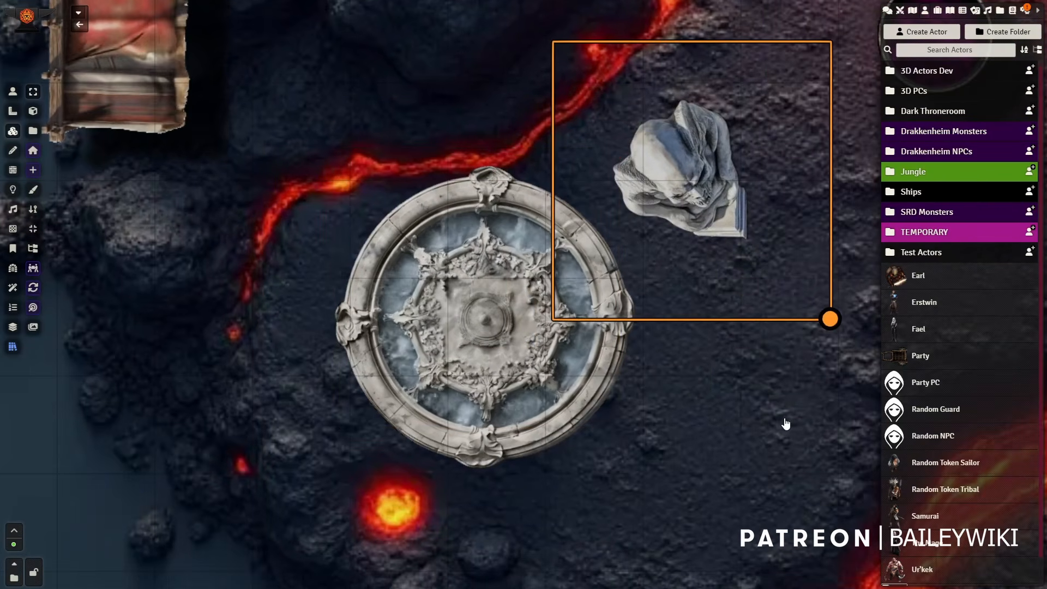
key("ctrl+z")
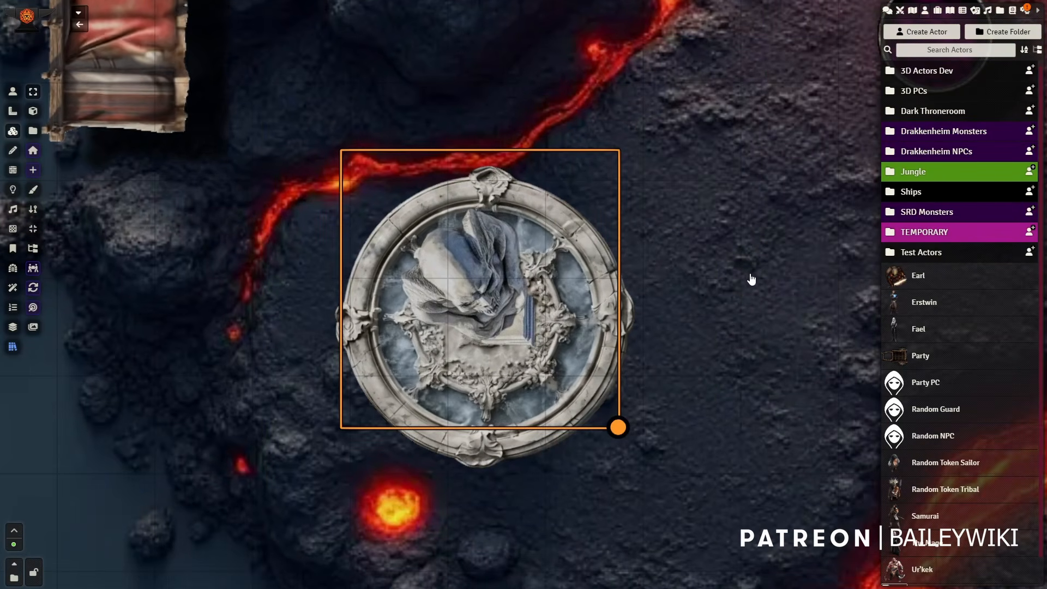
Step: Switch the round cauldron tile of purple liquid to its animated video version and deselect it
left_click(758, 312)
left_click_drag(759, 316, 237, 409)
left_click_drag(706, 247, 685, 253)
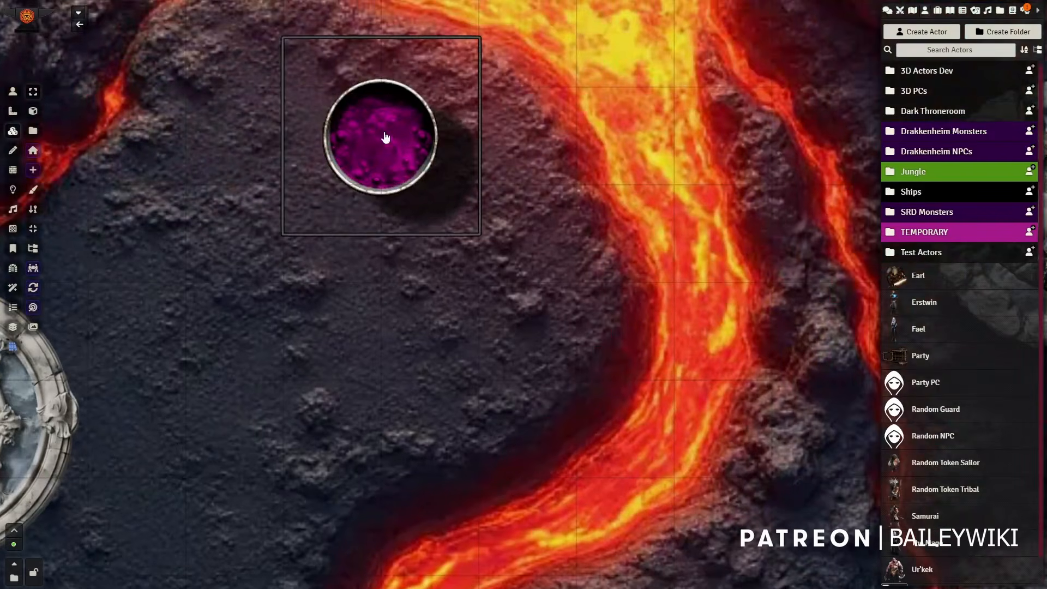
left_click_drag(475, 357, 675, 452)
right_click(659, 282)
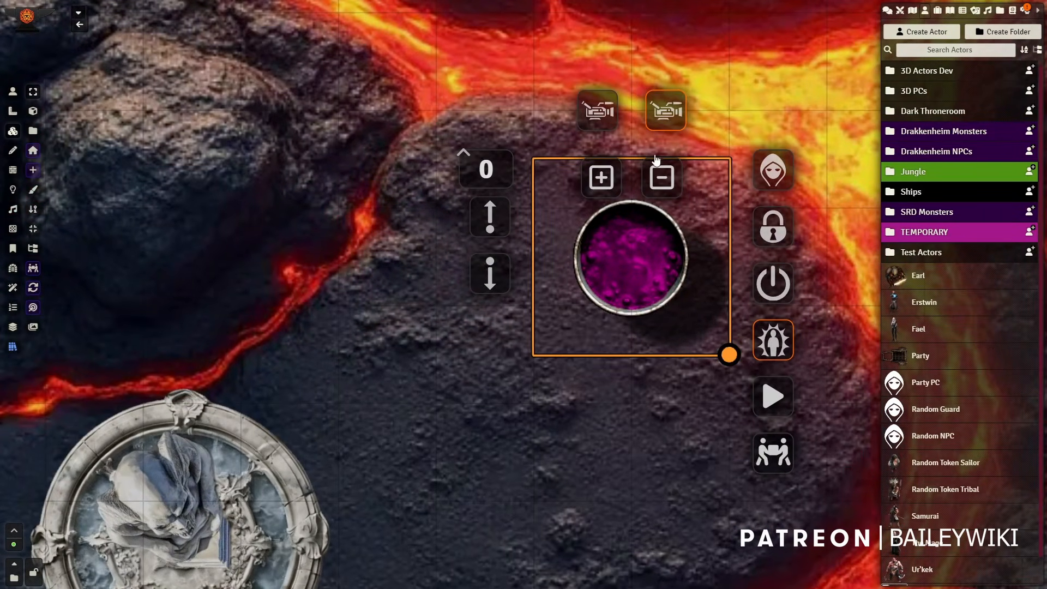
left_click(509, 425)
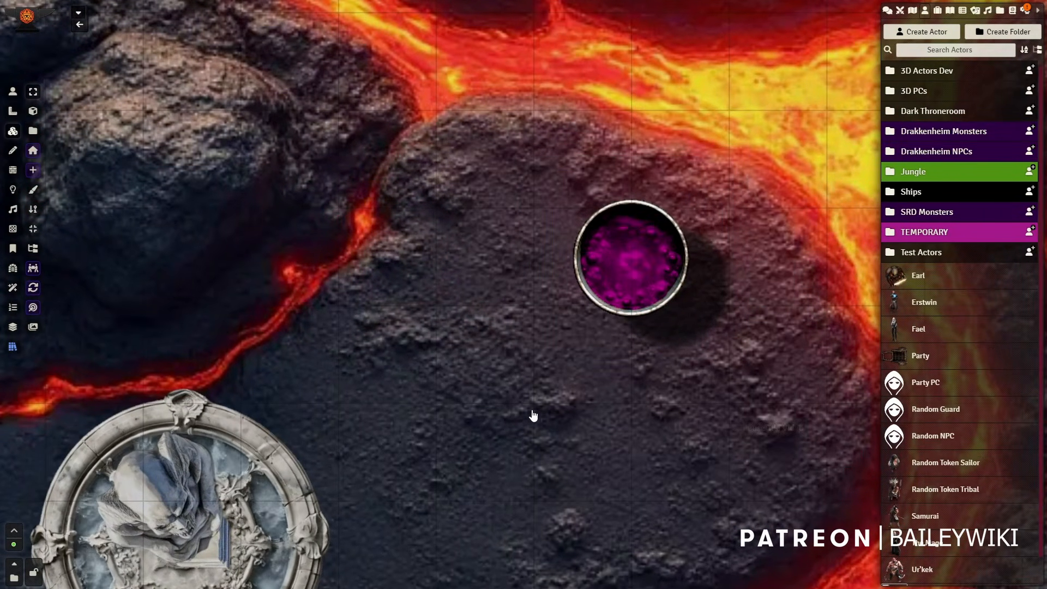
mouse_move(625, 282)
left_mouse_down()
mouse_move(584, 250)
mouse_move(517, 288)
mouse_move(589, 360)
mouse_move(623, 293)
left_mouse_up()
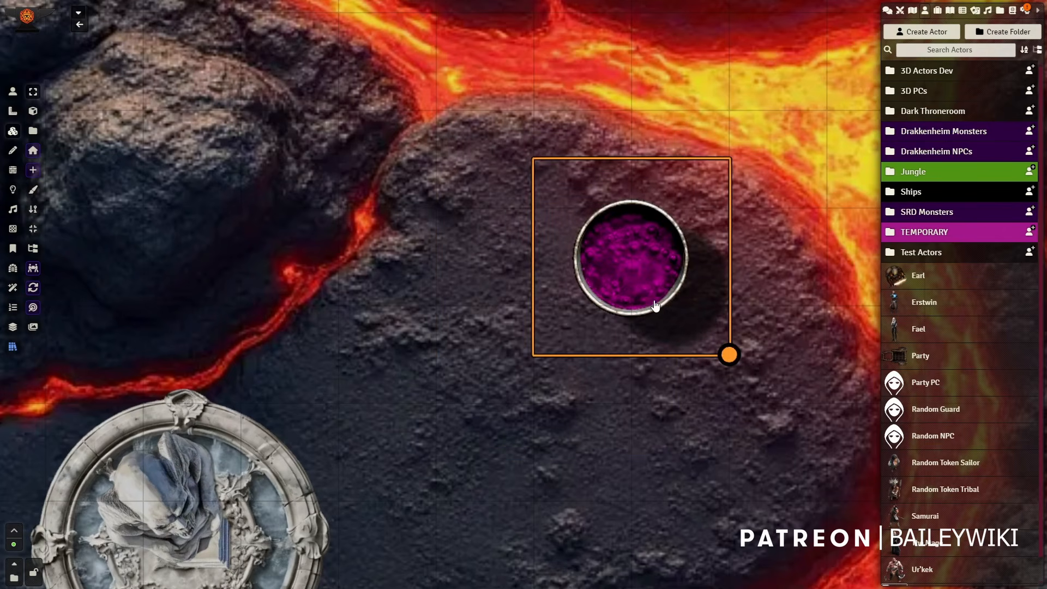
left_click(774, 251)
Step: Play the tile video of the rough rock fountain east of the lava stream
left_click_drag(766, 245, 721, 324)
scroll(721, 324, "down", 5)
left_click_drag(717, 151, 519, 375)
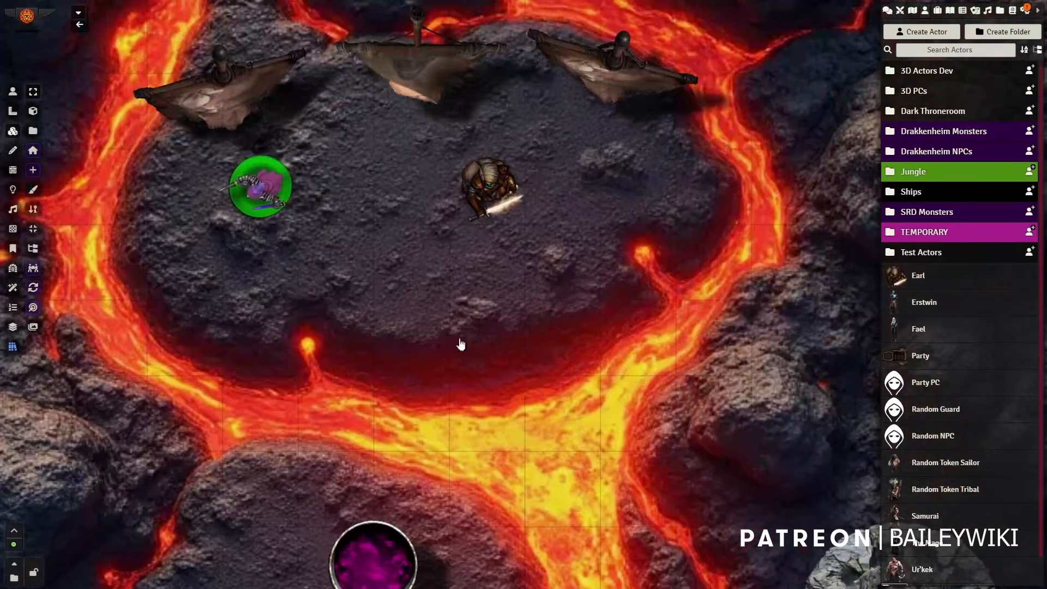
left_click_drag(607, 400, 438, 232)
right_click(745, 462)
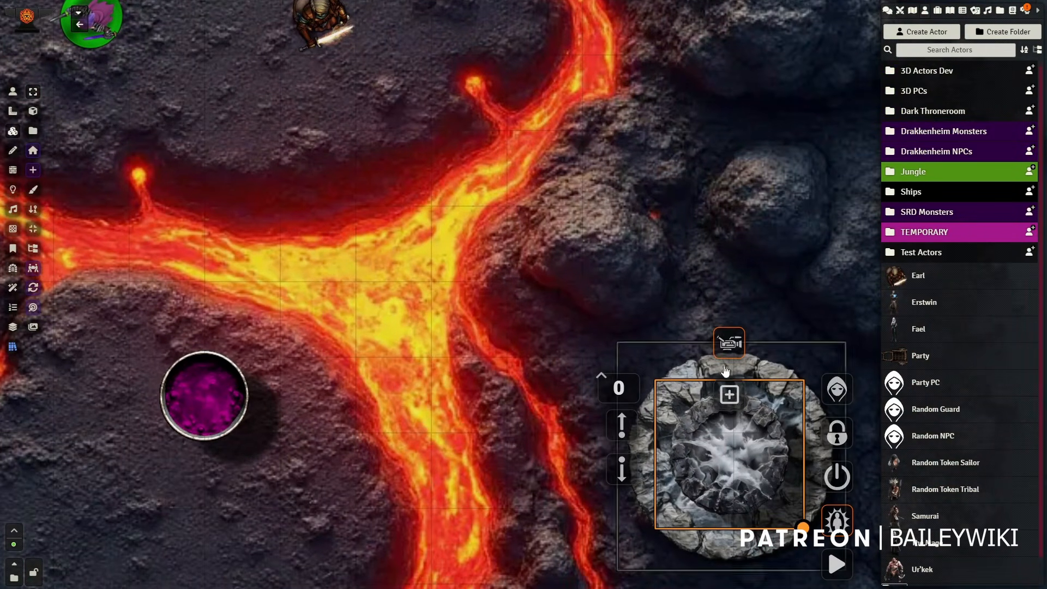
left_click(723, 557)
right_click(725, 555)
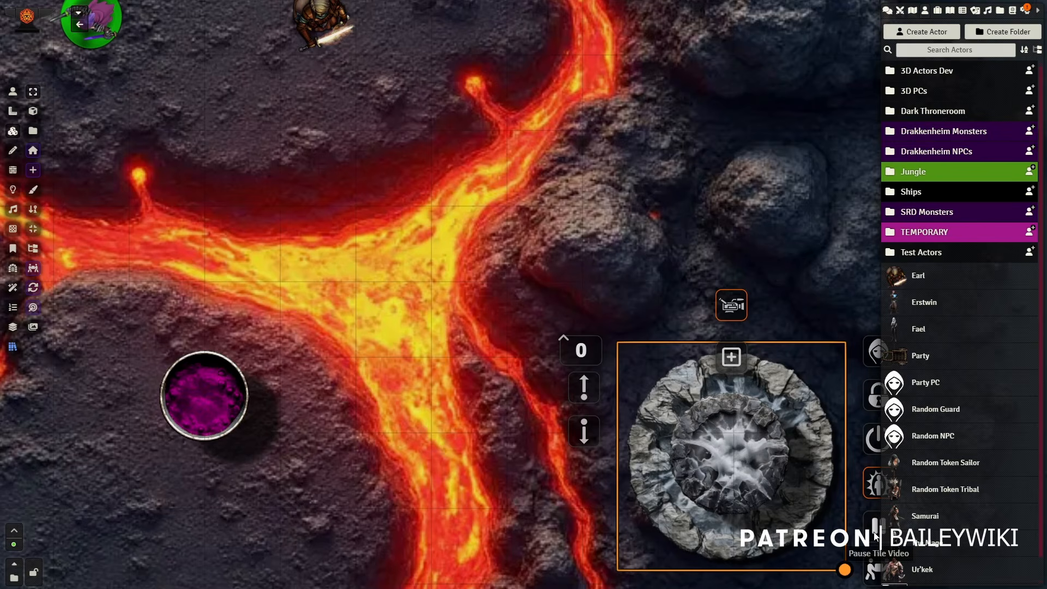
Step: Switch the volcanic background map tile to its animated video version with flowing lava
left_click_drag(547, 194, 610, 398)
left_click_drag(527, 124, 563, 247)
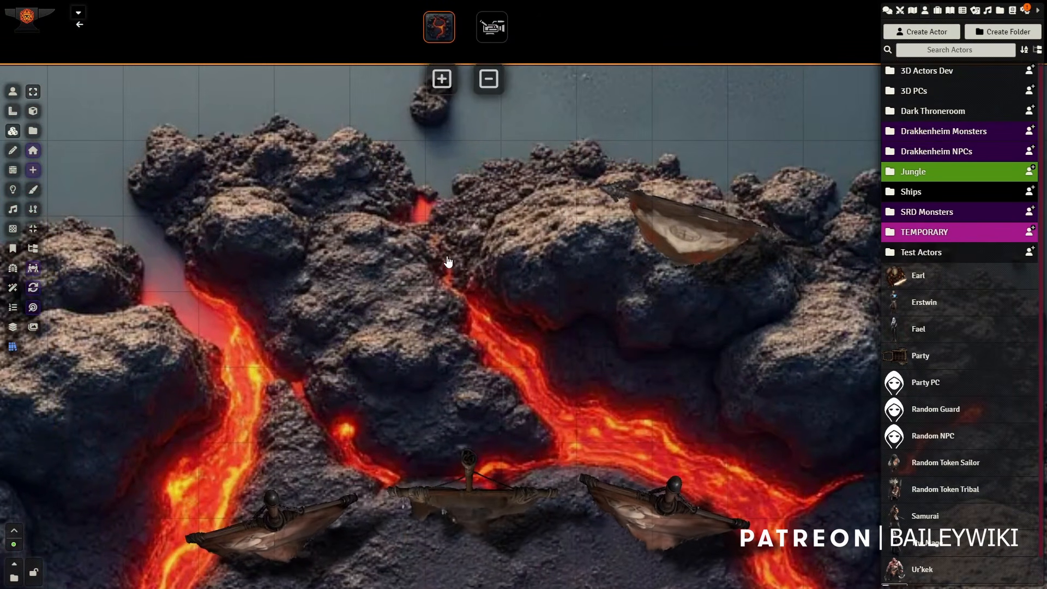
scroll(463, 278, "down", 12)
left_click_drag(513, 431, 481, 254)
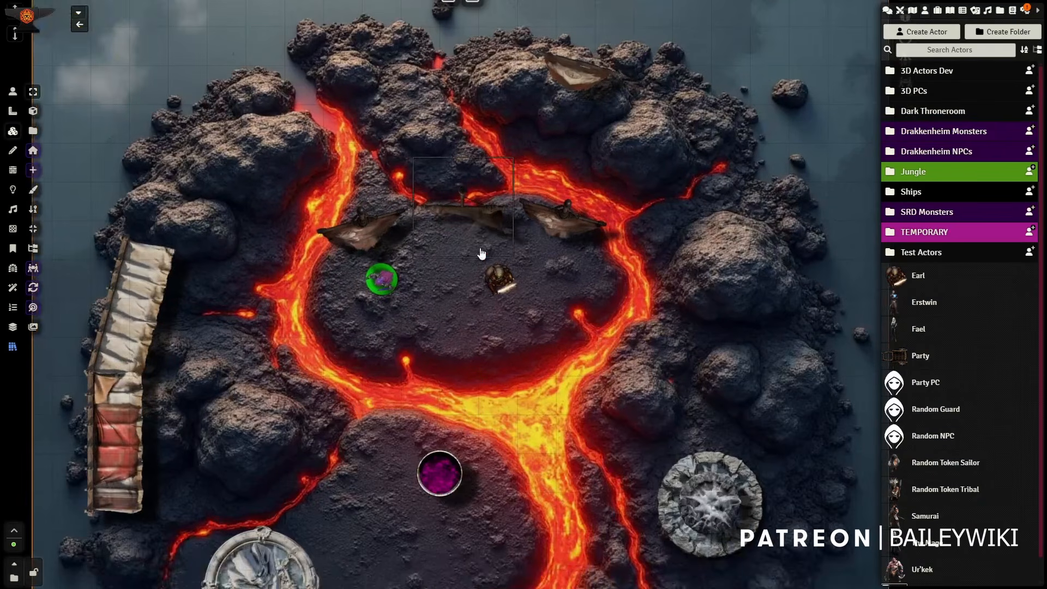
scroll(478, 235, "down", 4)
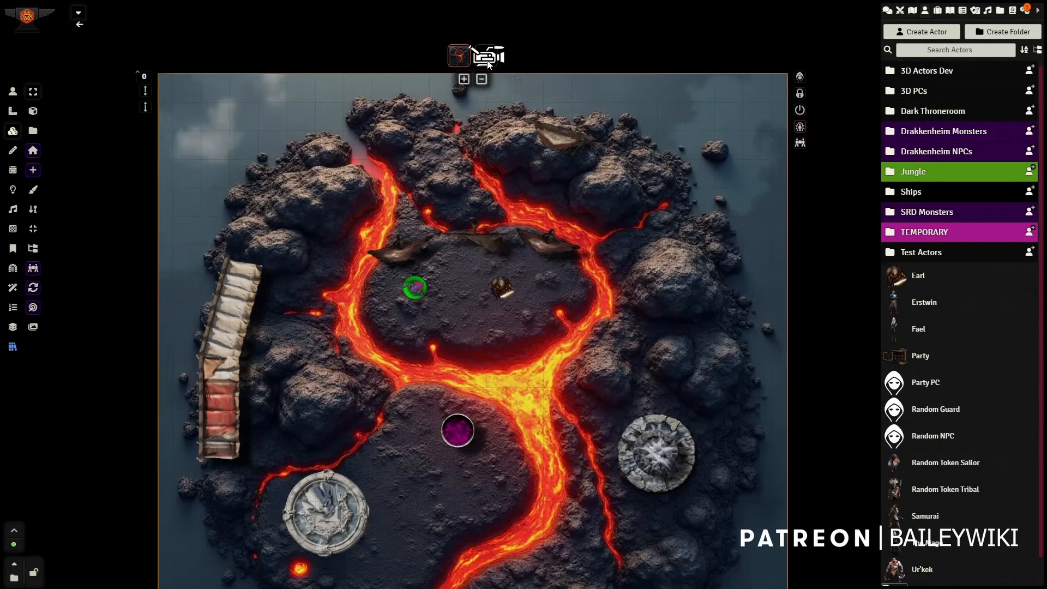
left_click(488, 60)
scroll(414, 388, "up", 5)
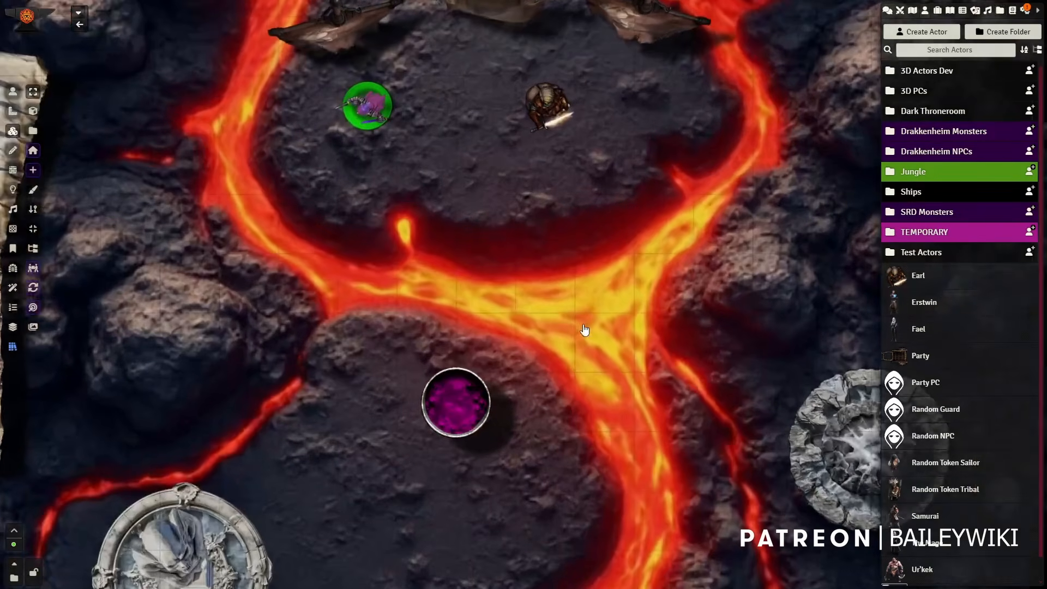
Step: Set the brown-armoured sword fighter token's image to token-flame-sword.webm and update the token
left_click_drag(451, 215, 475, 388)
left_click(13, 90)
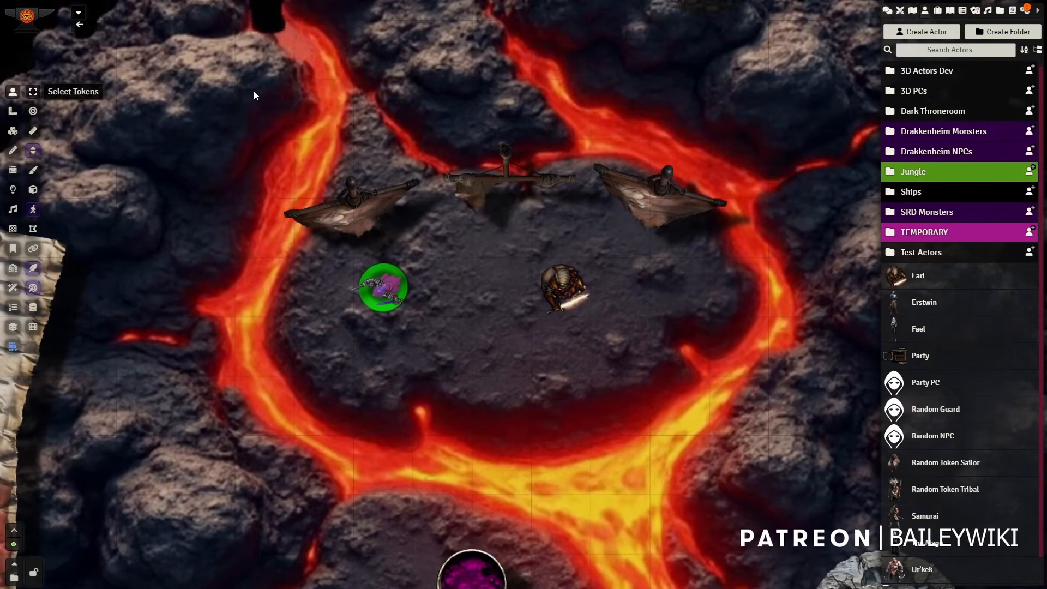
left_click(555, 298)
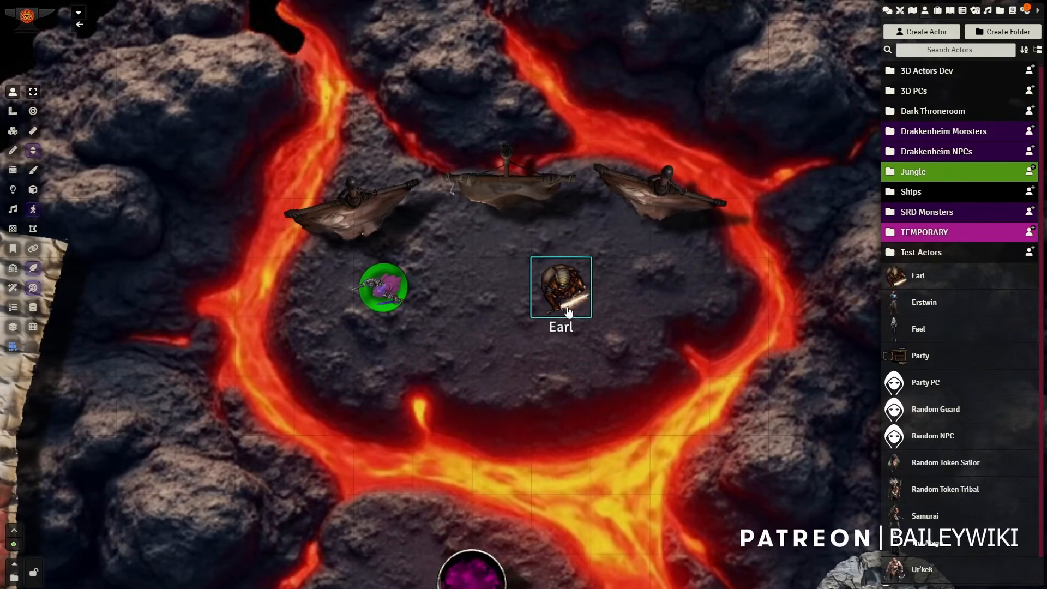
left_click(500, 315)
left_click(555, 291)
right_click(555, 291)
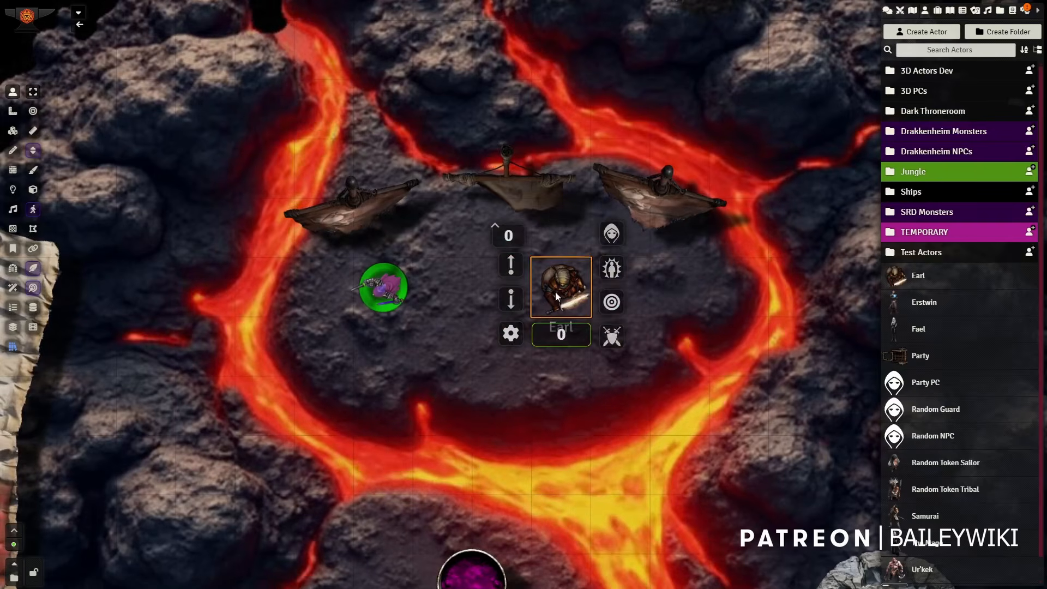
right_click(555, 291)
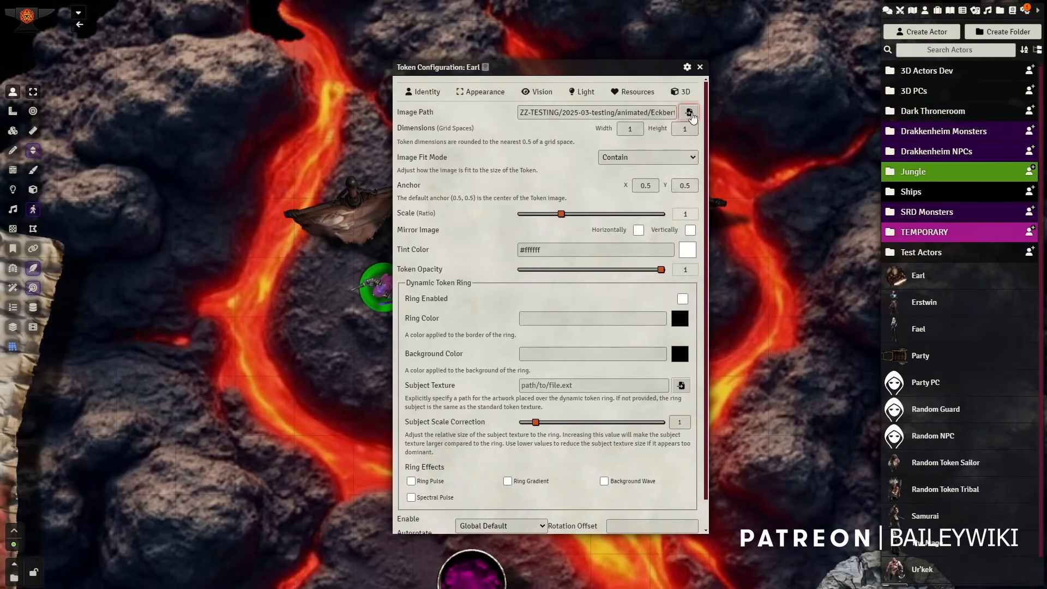
left_click(689, 113)
scroll(463, 371, "down", 5)
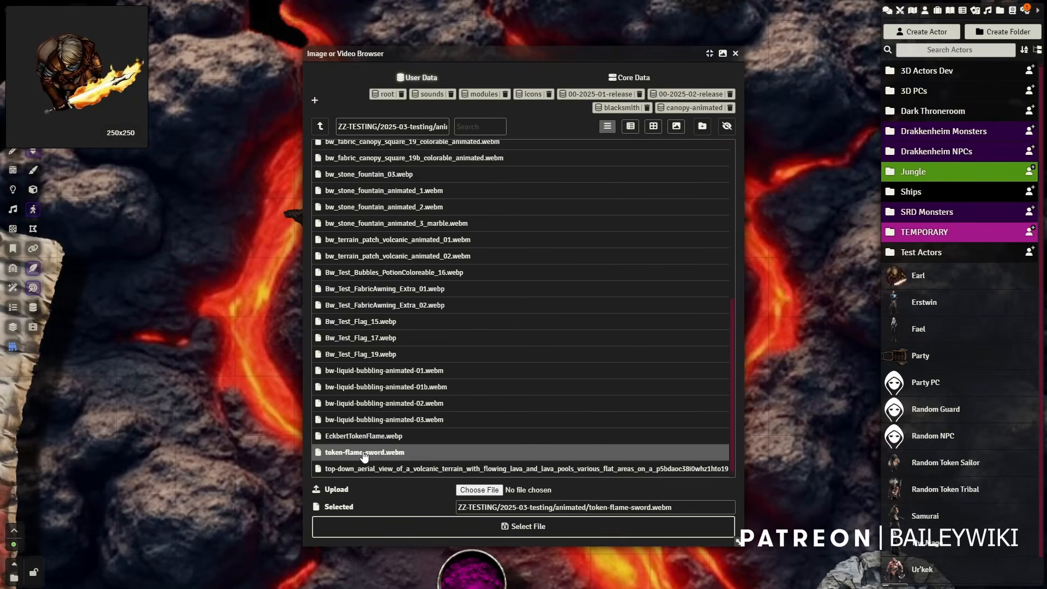
left_click(533, 526)
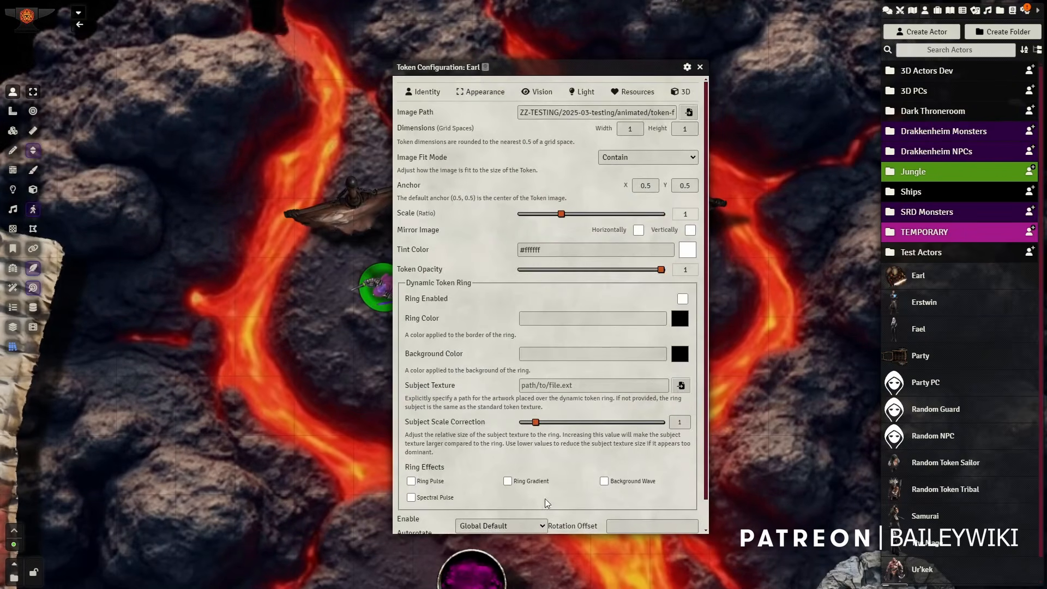
scroll(490, 460, "down", 1)
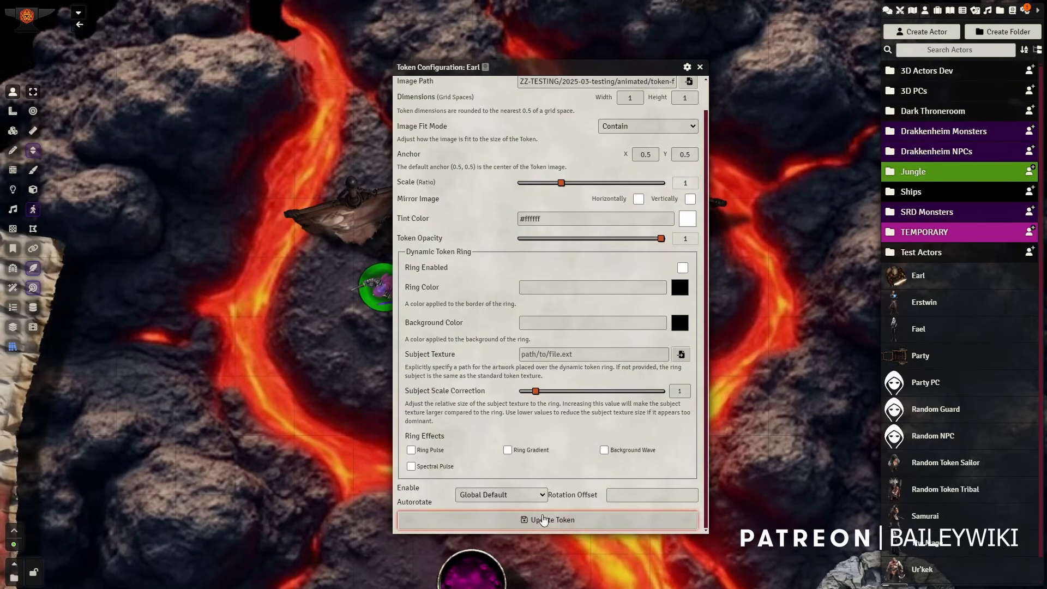
left_click(544, 519)
Step: Examine the flaming-sword token's animation up close and within the animated volcanic scene
scroll(270, 232, "up", 15)
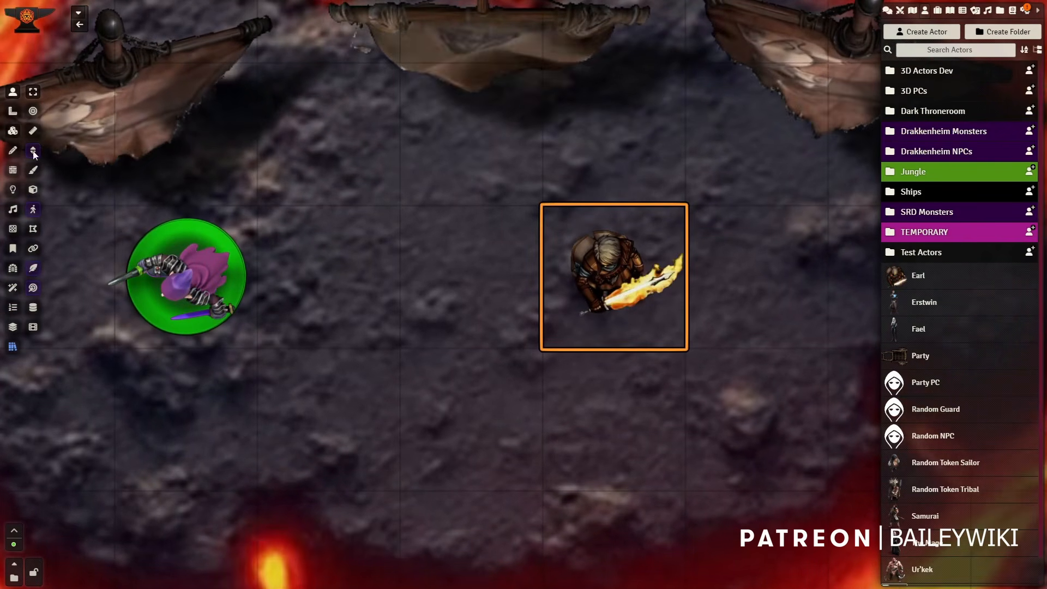
left_click(185, 276)
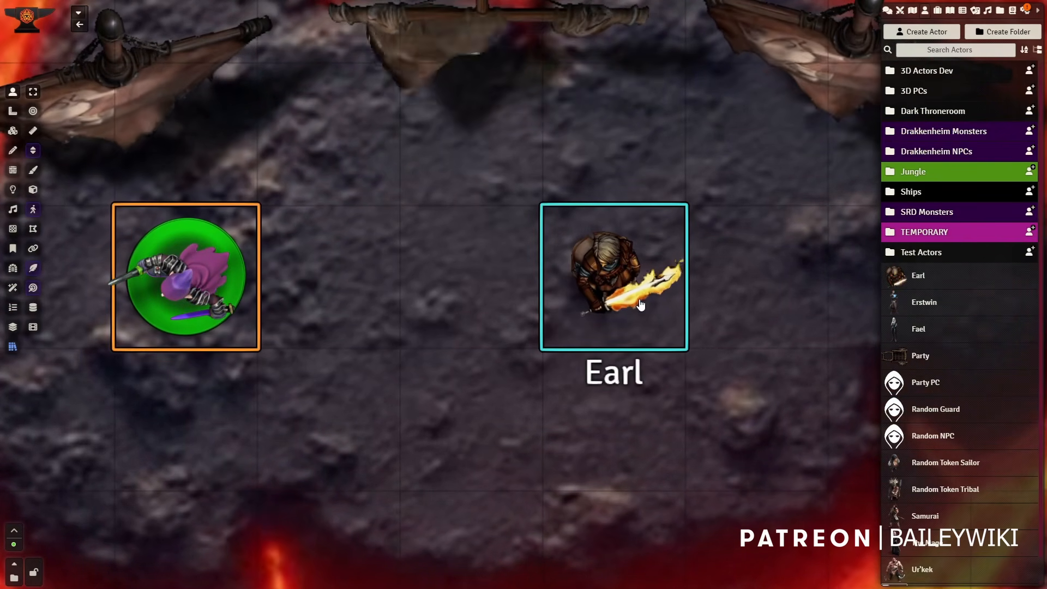
scroll(641, 304, "up", 3)
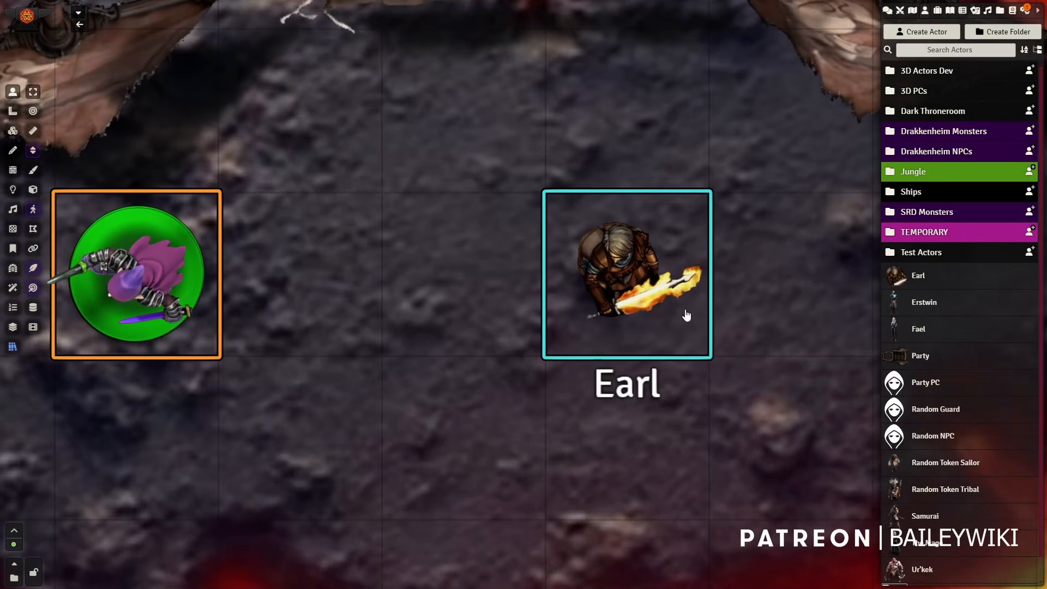
scroll(629, 325, "down", 1)
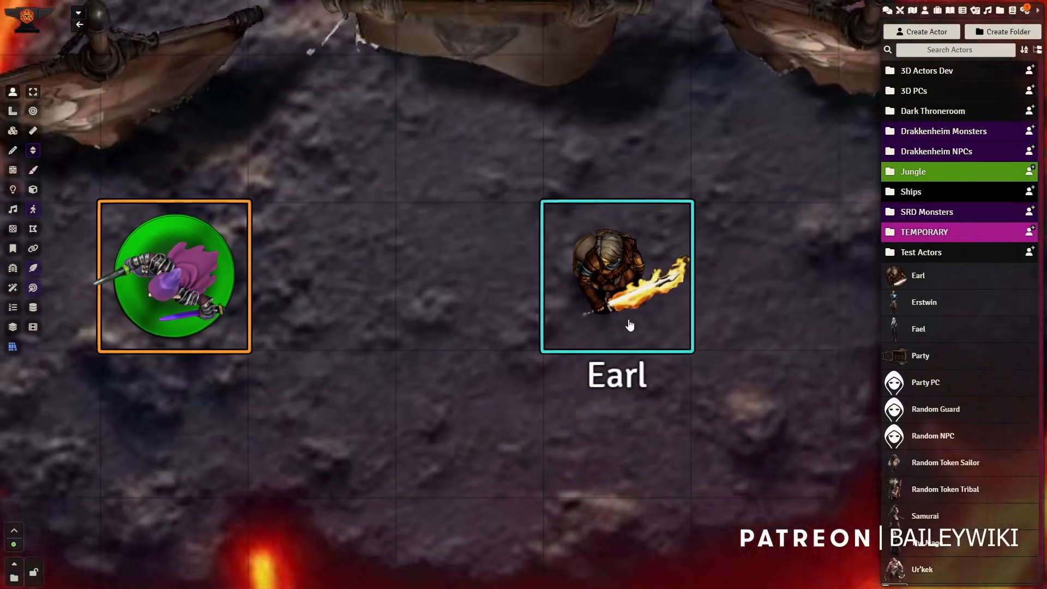
scroll(629, 325, "down", 3)
scroll(626, 313, "down", 1)
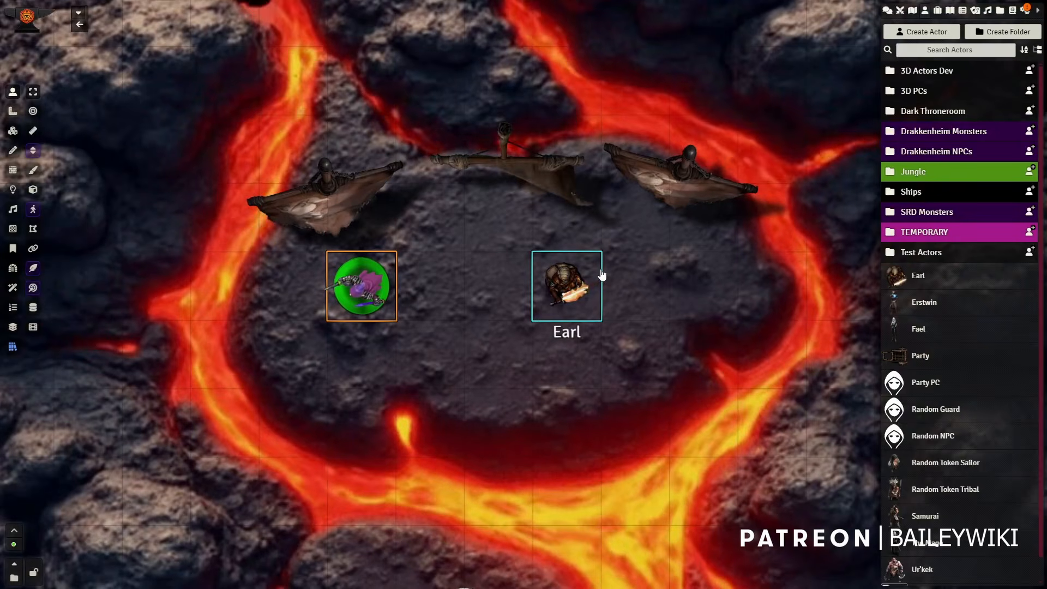
left_click_drag(617, 355, 558, 397)
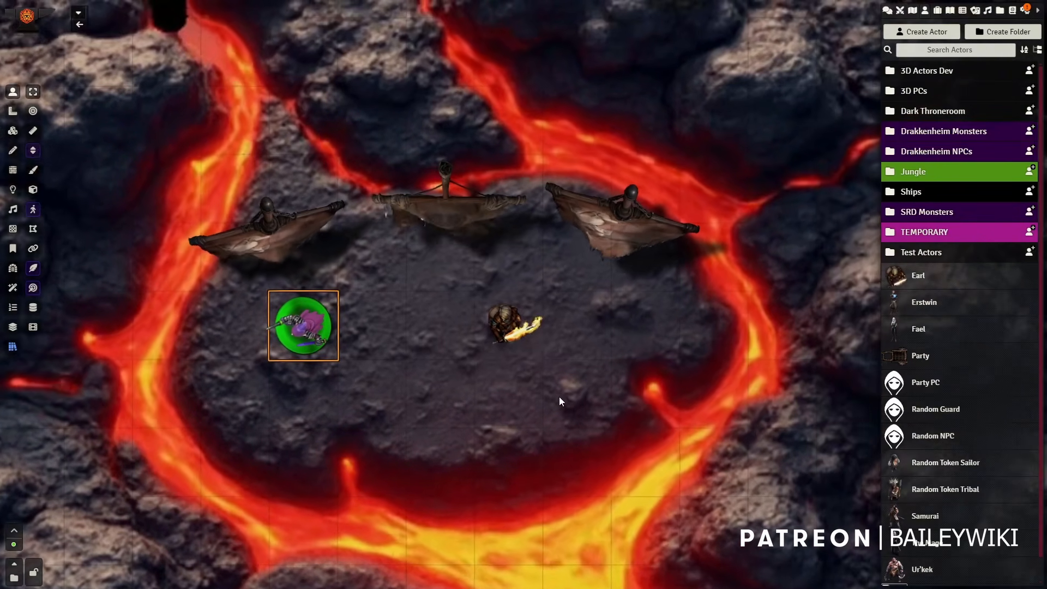
scroll(542, 339, "down", 1)
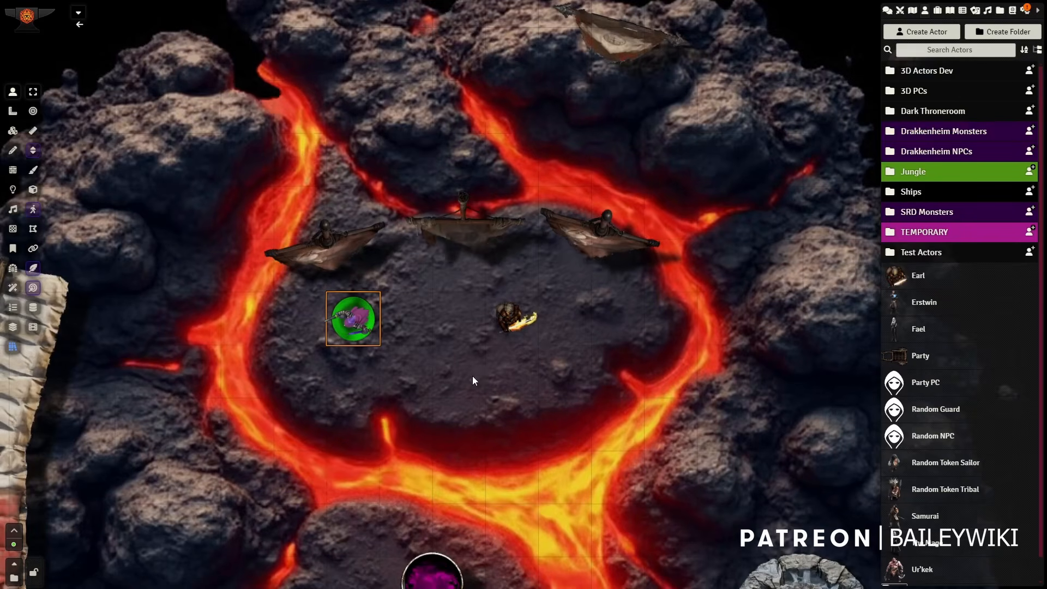
scroll(472, 375, "up", 1)
scroll(475, 371, "up", 1)
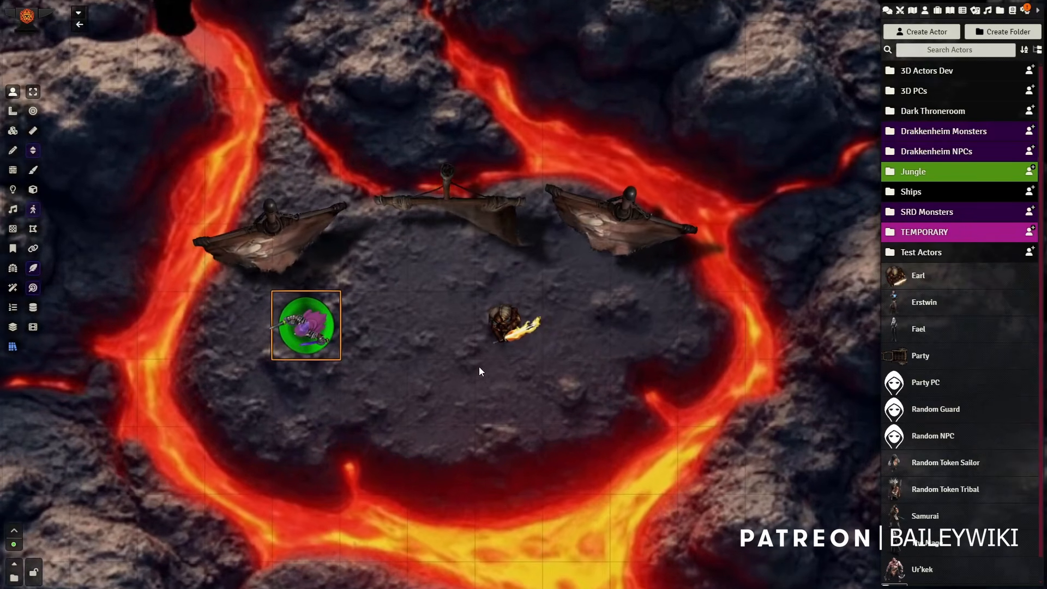
scroll(480, 367, "up", 3)
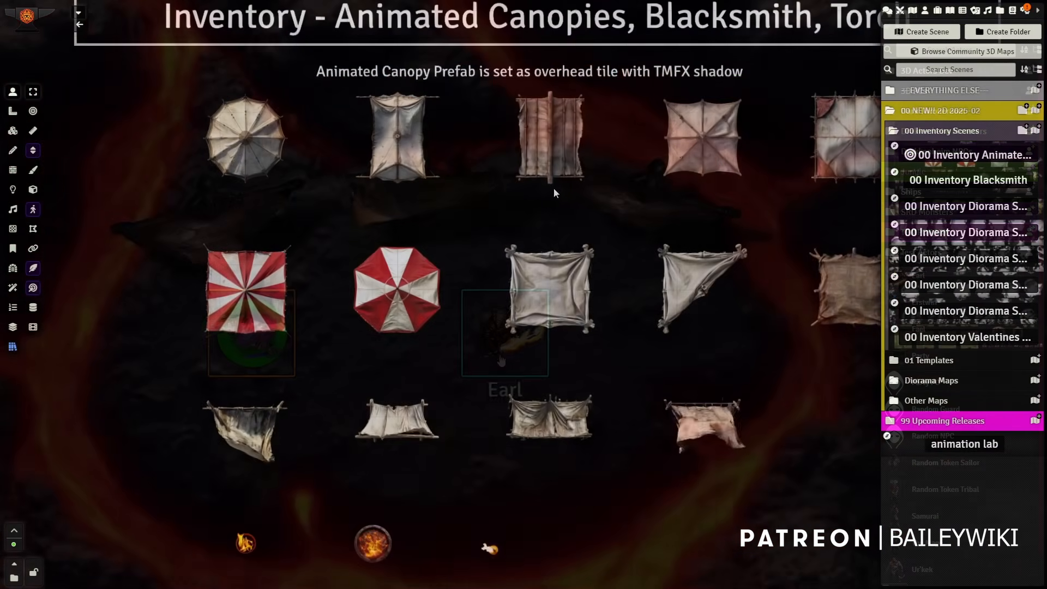
Step: Examine the round, square and striped canopies in the upper rows of the animated canopies inventory scene
left_click_drag(491, 218, 641, 296)
scroll(411, 261, "up", 5)
scroll(343, 240, "up", 3)
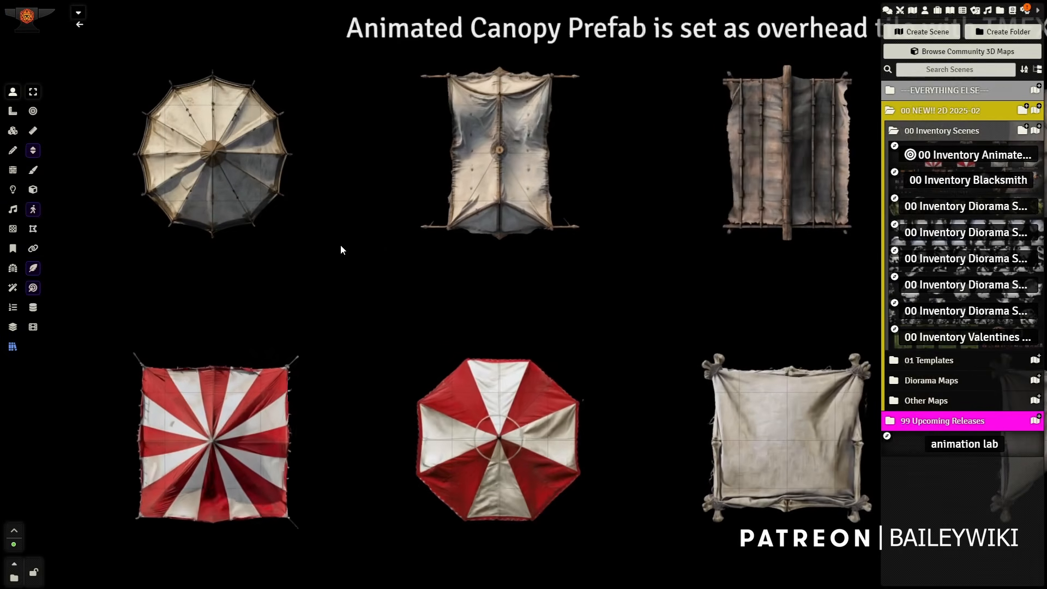
left_click(481, 173)
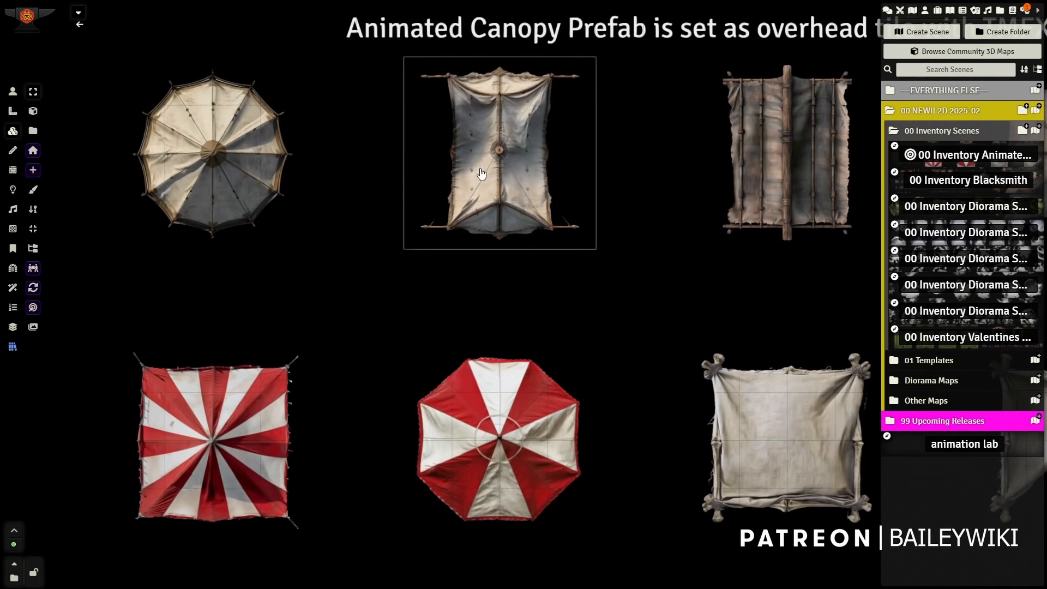
left_click_drag(457, 237, 491, 260)
scroll(532, 271, "up", 4)
left_click_drag(831, 274, 361, 251)
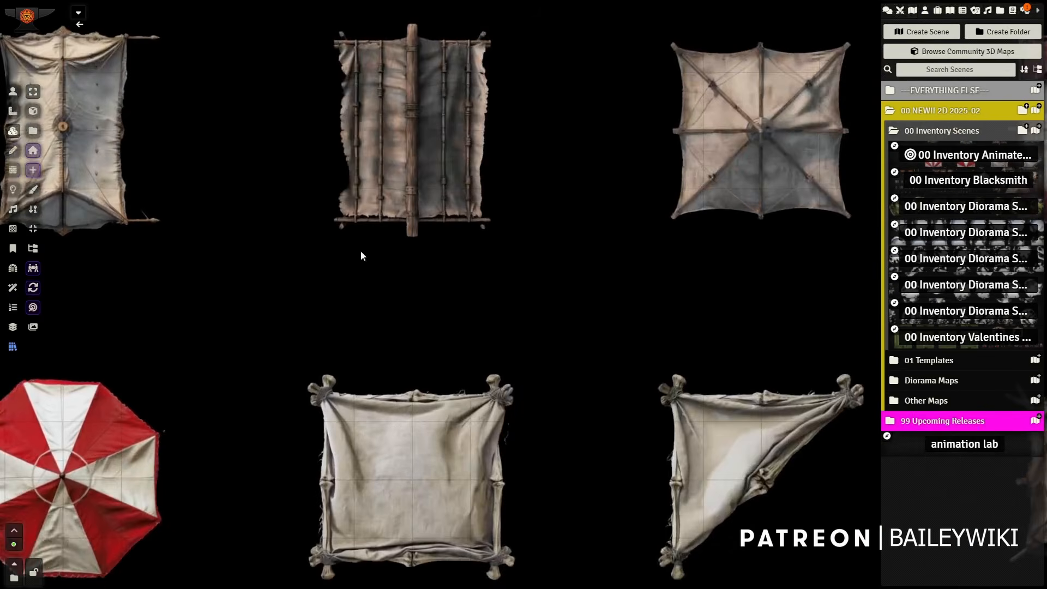
Step: Examine the lower rows of the inventory scene, covering the side awnings, hide canopy, fire, brazier and torch tiles
left_click_drag(613, 336, 574, 152)
scroll(531, 393, "down", 2)
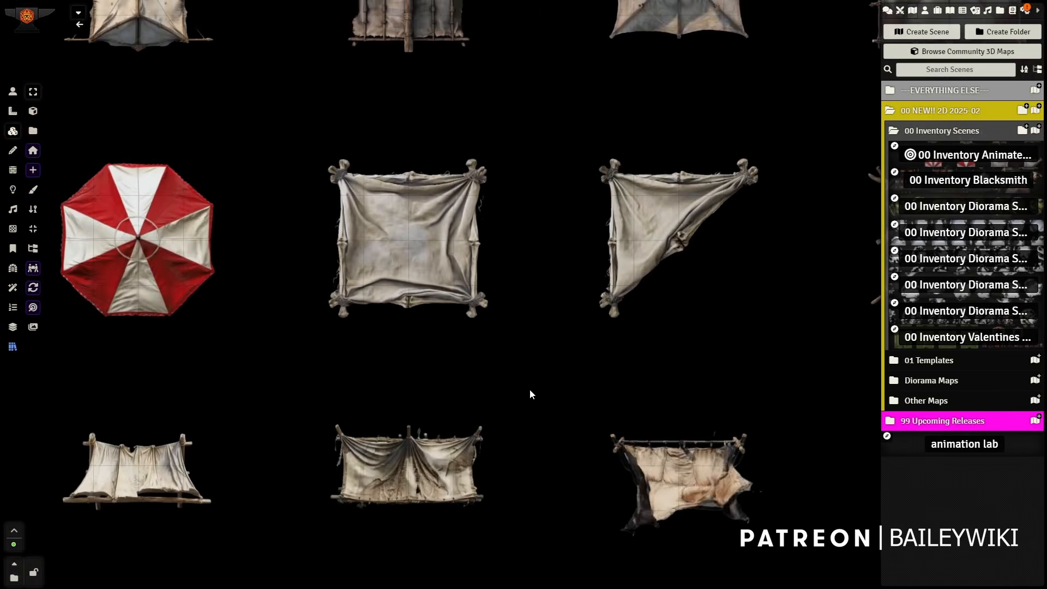
left_click_drag(529, 388, 586, 288)
scroll(587, 288, "down", 2)
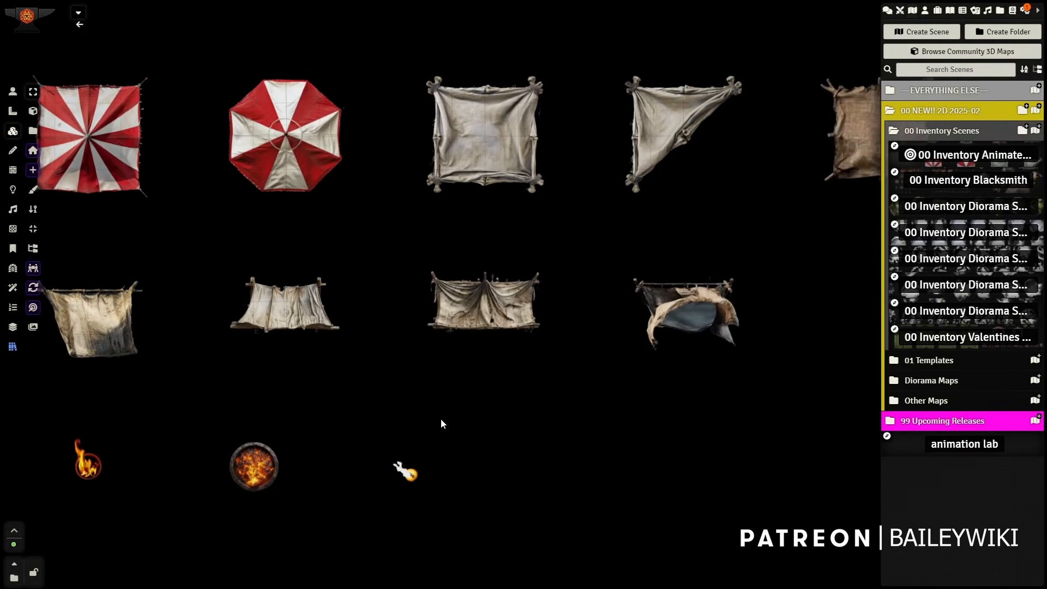
left_click_drag(441, 423, 551, 269)
scroll(552, 269, "up", 2)
left_click_drag(684, 158, 476, 423)
scroll(529, 323, "down", 2)
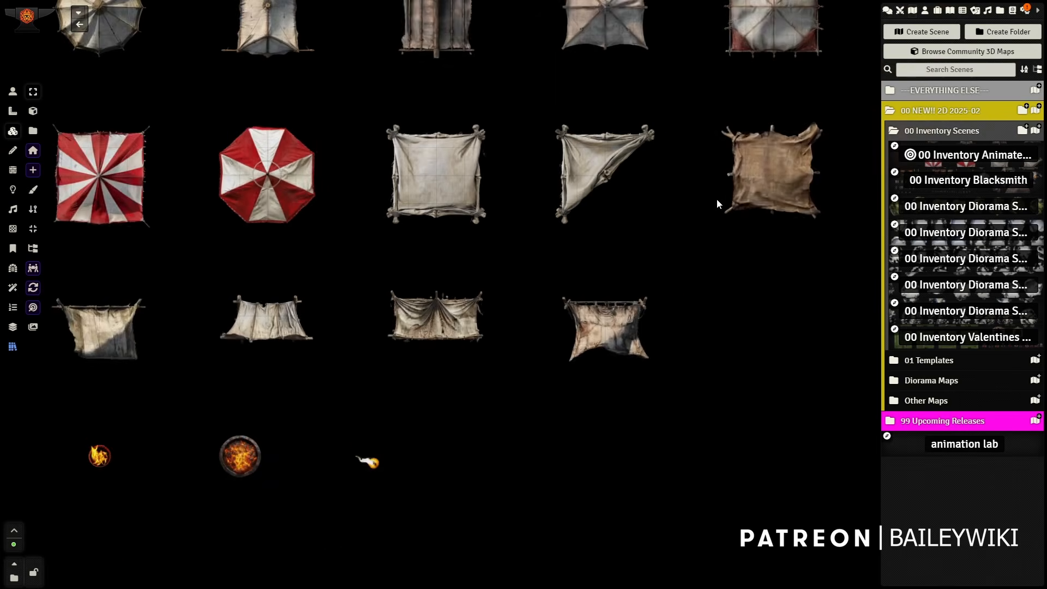
Step: Switch to the night-time smiths' and artisans' street scene and view the whole map
left_click_drag(665, 89, 662, 239)
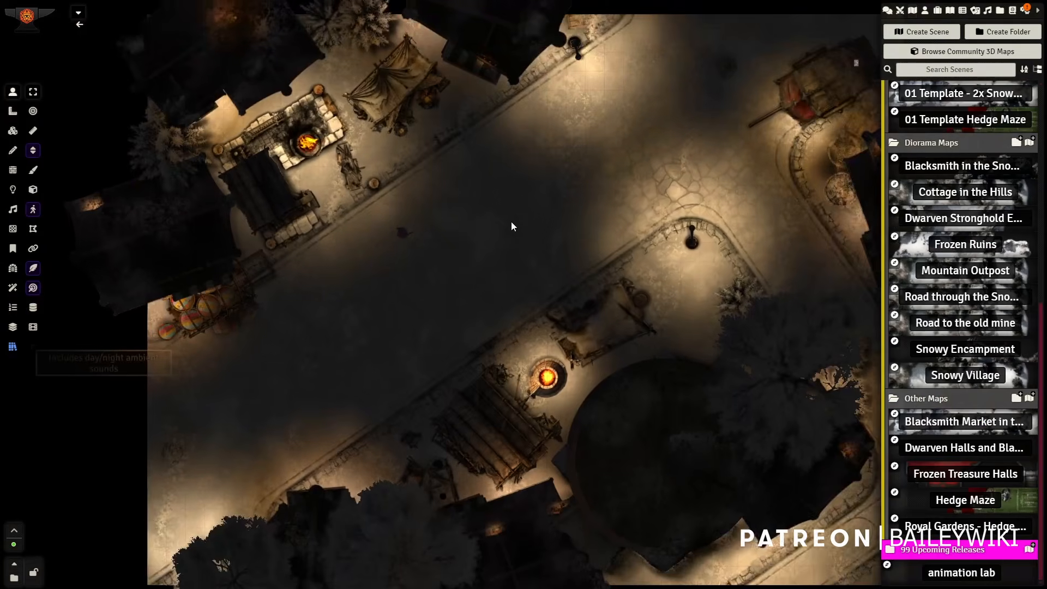
scroll(511, 222, "down", 5)
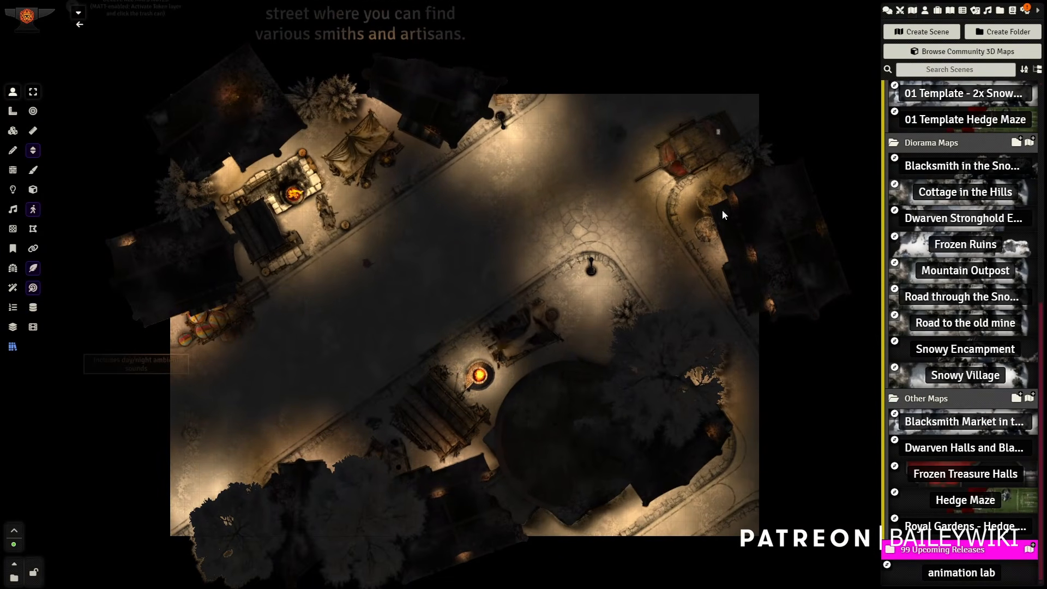
Step: Select the purple token in the night-time street and move it along the road beside the forge
scroll(433, 342, "up", 5)
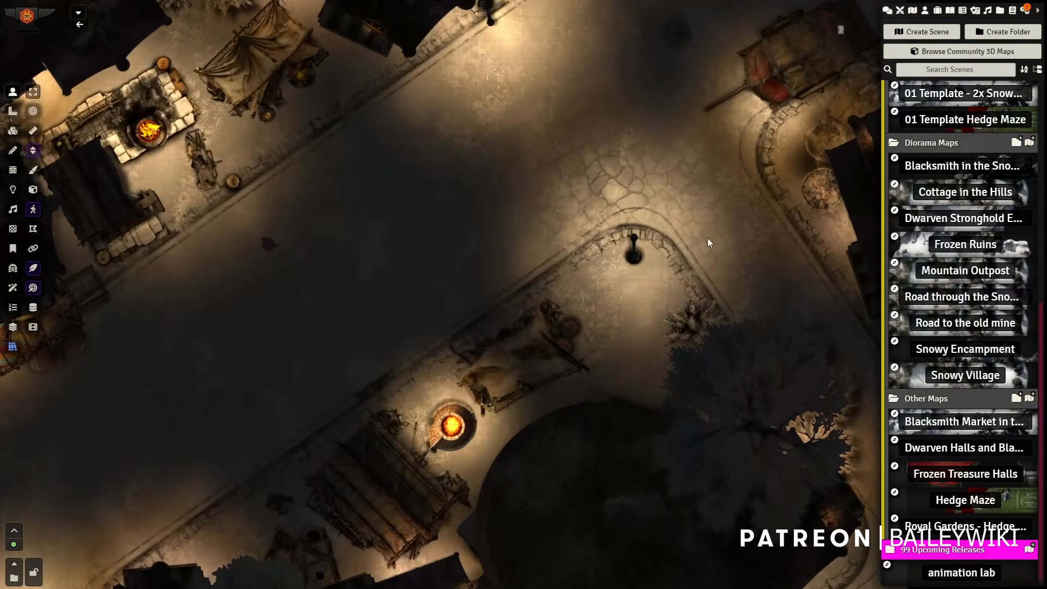
left_click_drag(499, 130, 760, 258)
scroll(657, 280, "up", 1)
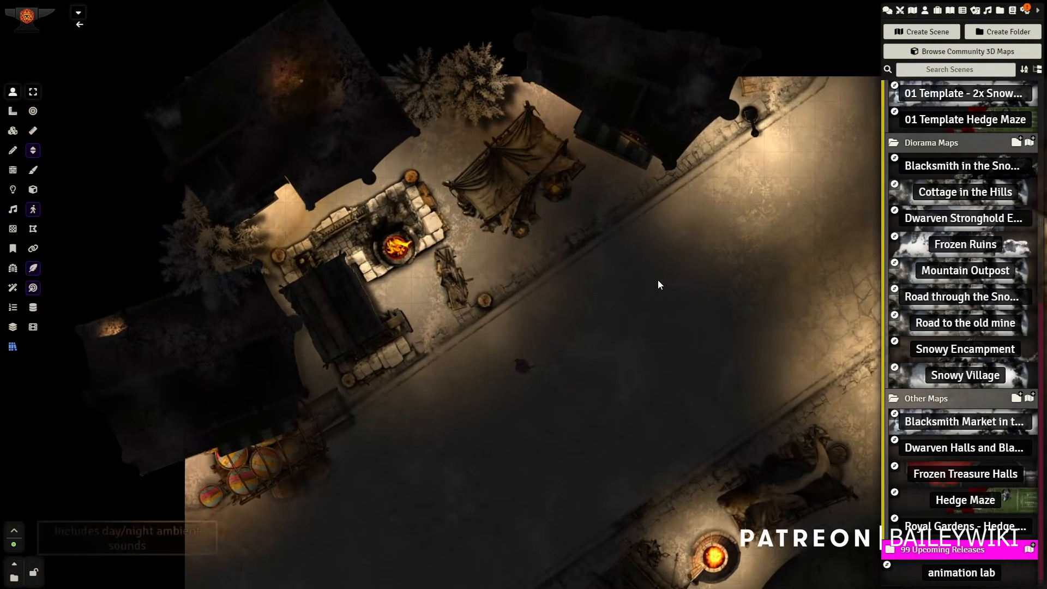
scroll(521, 285, "up", 1)
left_click(525, 384)
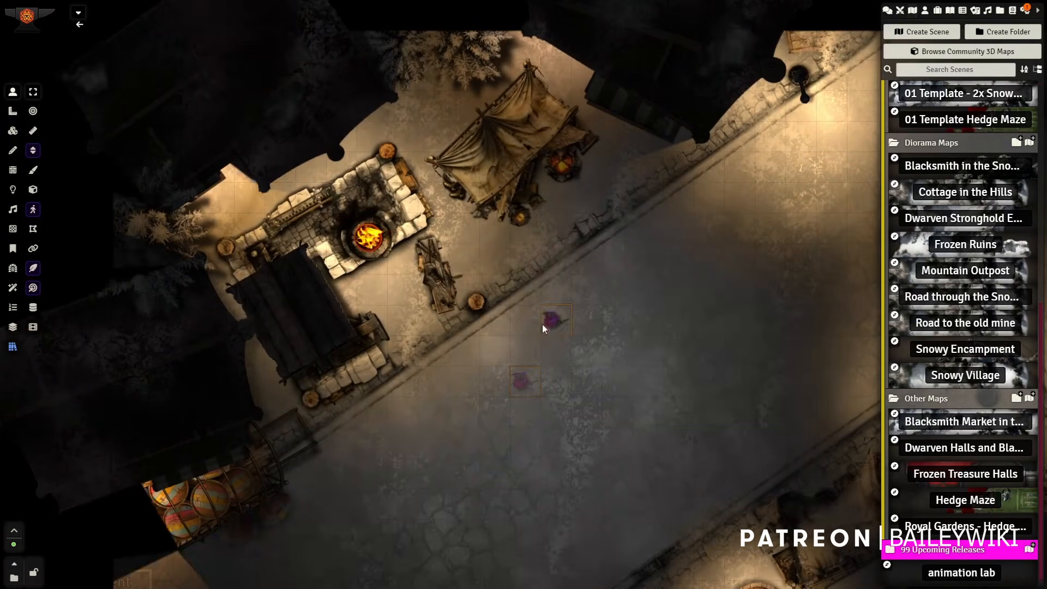
left_click_drag(542, 323, 542, 323)
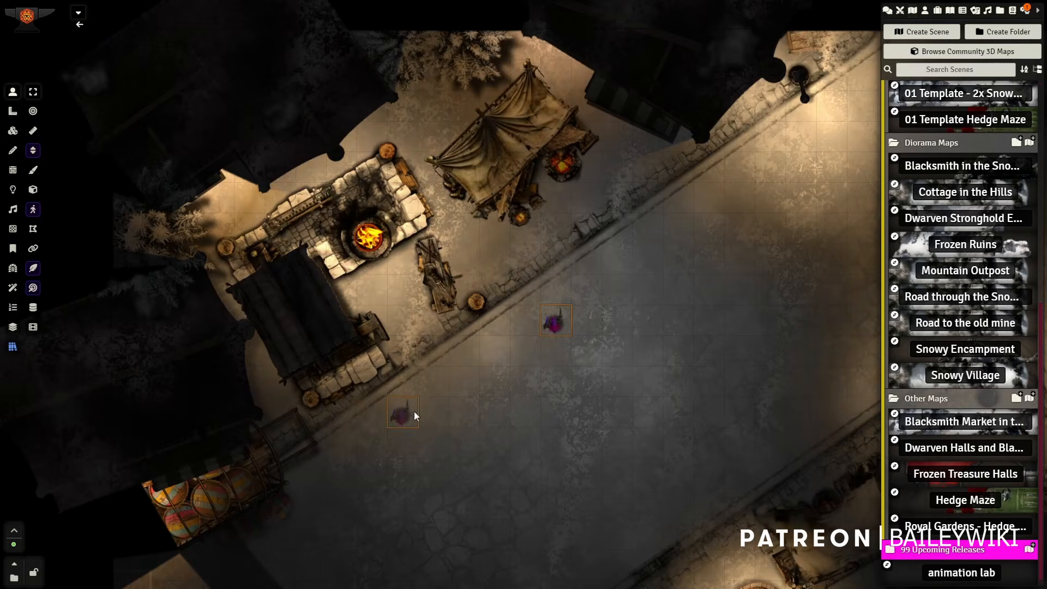
left_click_drag(413, 415, 414, 415)
Step: Move the token across the street to the kerb beside the round brazier and hide canopy, and examine that stall's animation
left_click_drag(477, 189, 798, 308)
left_click_drag(791, 307, 414, 264)
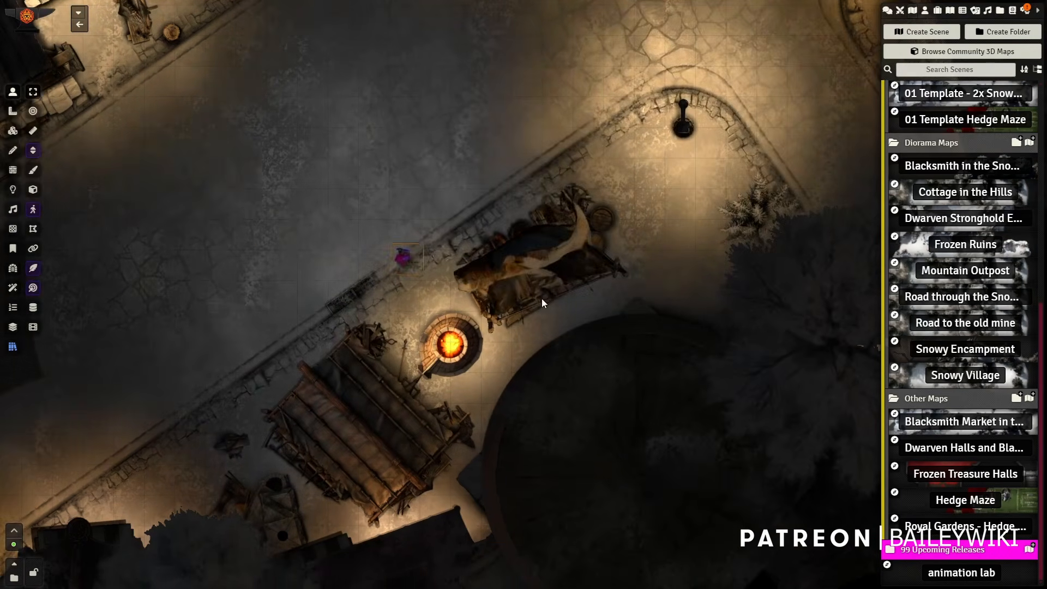
left_click_drag(344, 389, 513, 165)
left_click_drag(402, 307, 565, 440)
left_click_drag(600, 271, 276, 421)
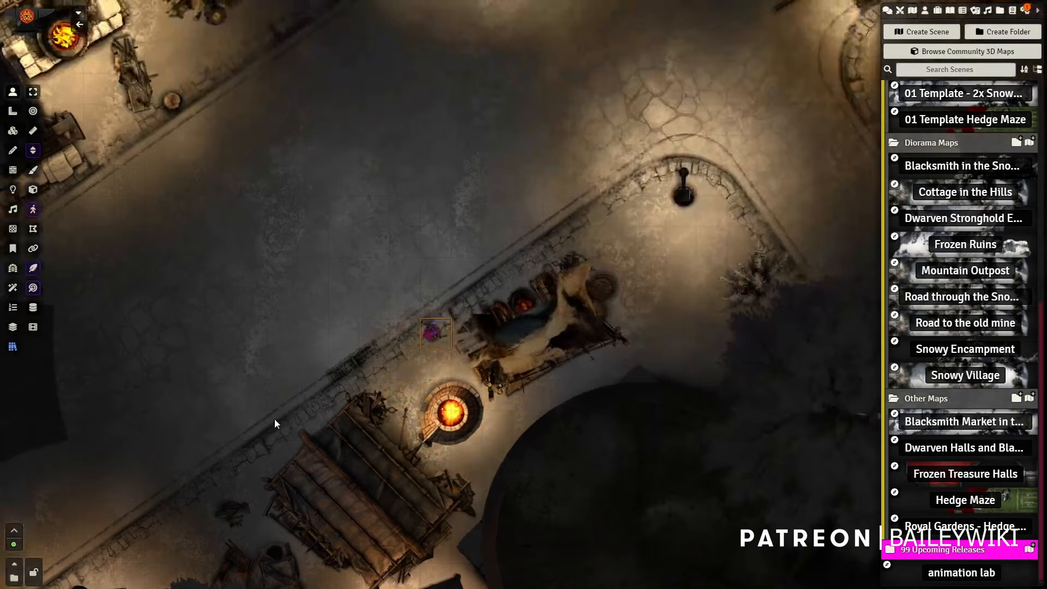
scroll(589, 347, "down", 5)
scroll(618, 323, "up", 5)
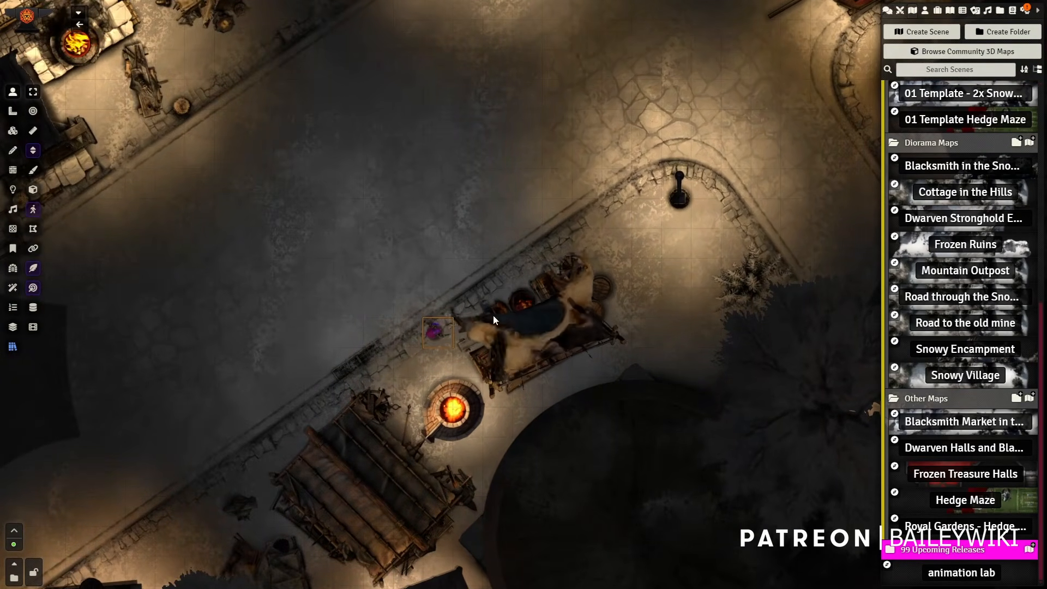
Step: Move the token back to the middle of the street and examine the animated forge fire and tent canopy
left_click_drag(434, 343, 368, 90)
left_click_drag(473, 125, 602, 384)
scroll(600, 366, "up", 4)
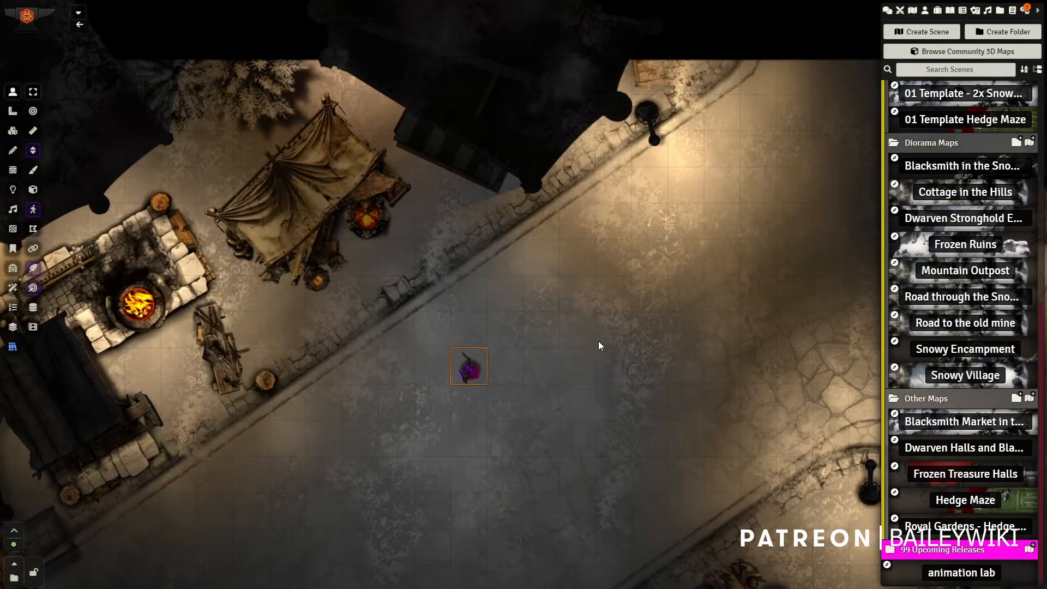
left_click_drag(327, 369, 576, 321)
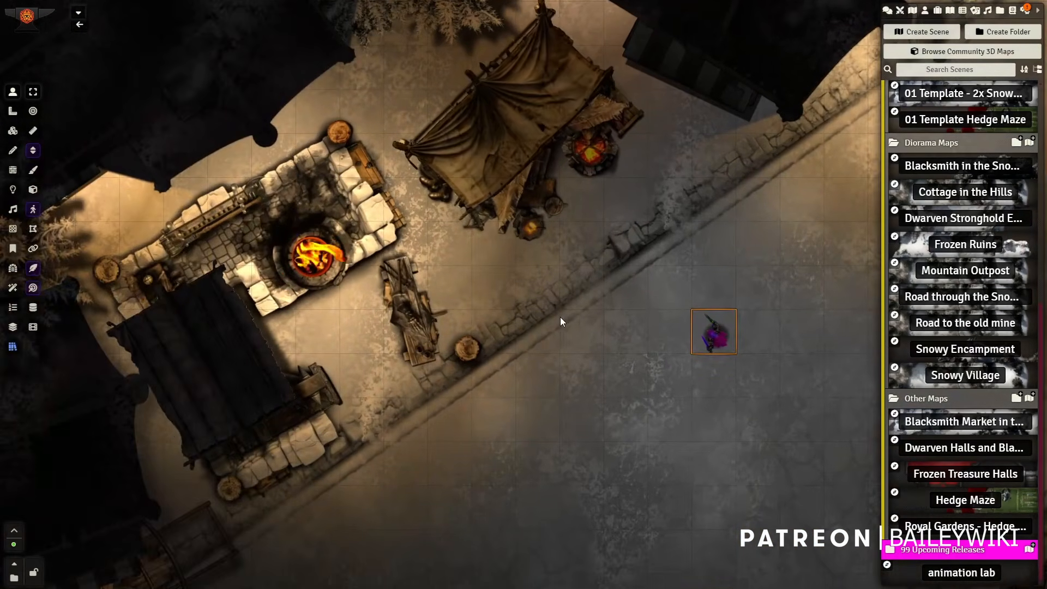
scroll(568, 322, "down", 3)
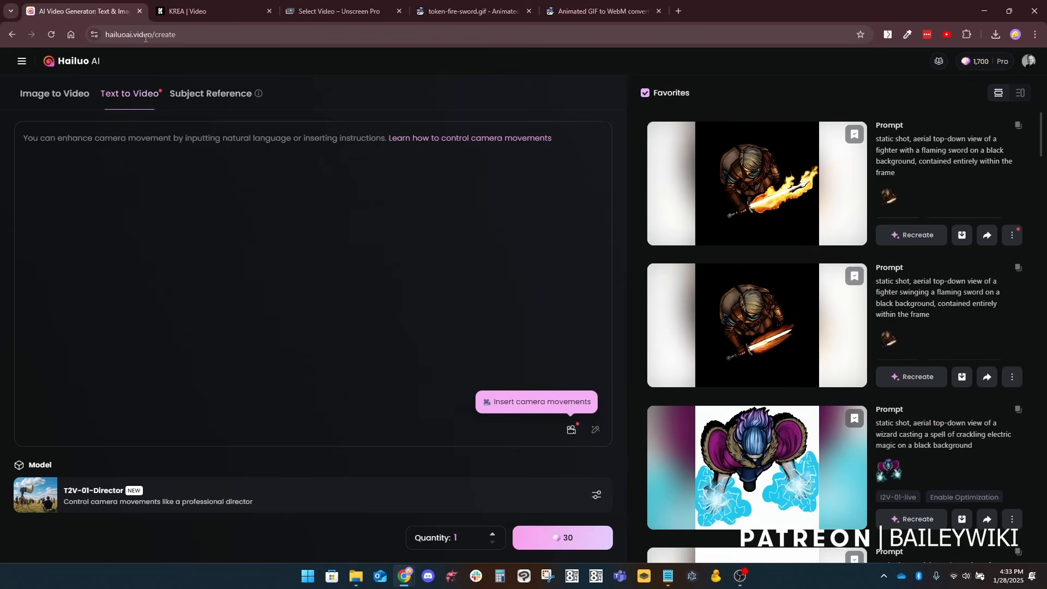
Step: Switch to Hailuo AI, look at the Subject Reference mode, and choose Image to Video for the creation form
left_click(58, 101)
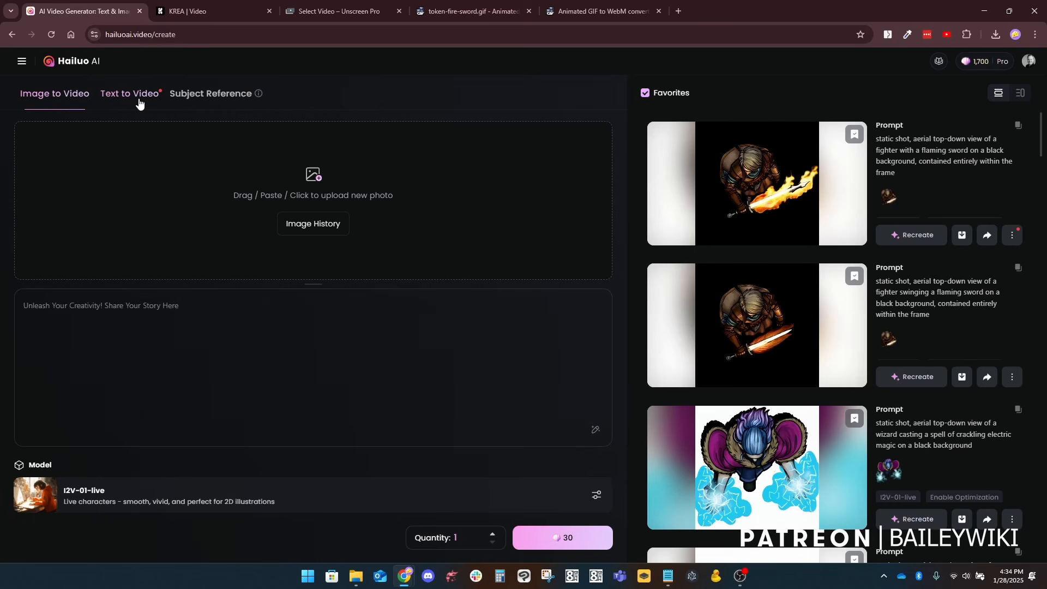
left_click(205, 95)
left_click(57, 93)
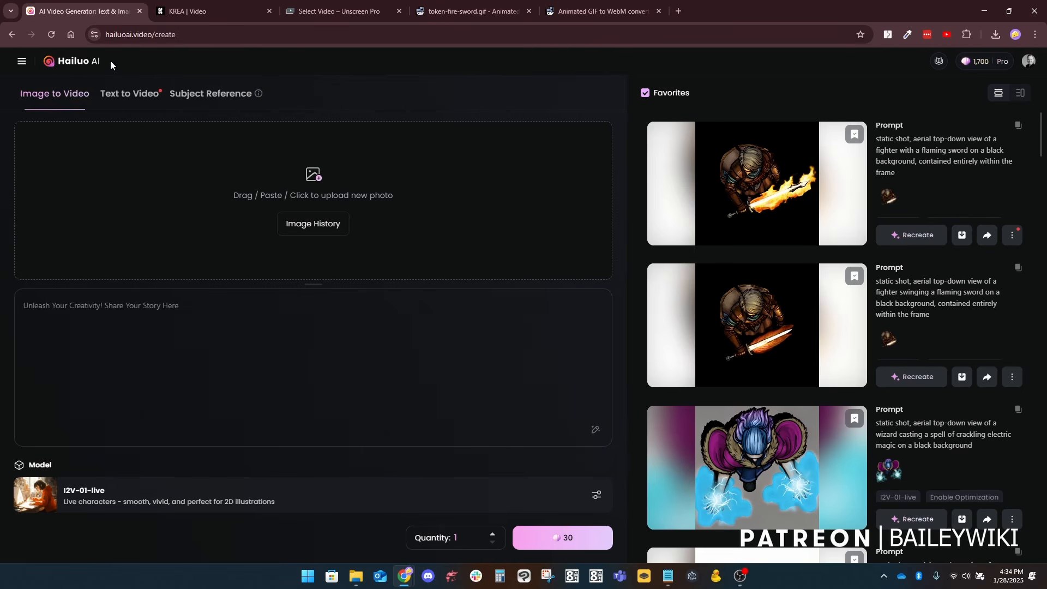
Step: Switch to the KREA video generator and select Hailuo as the video model
left_click(205, 13)
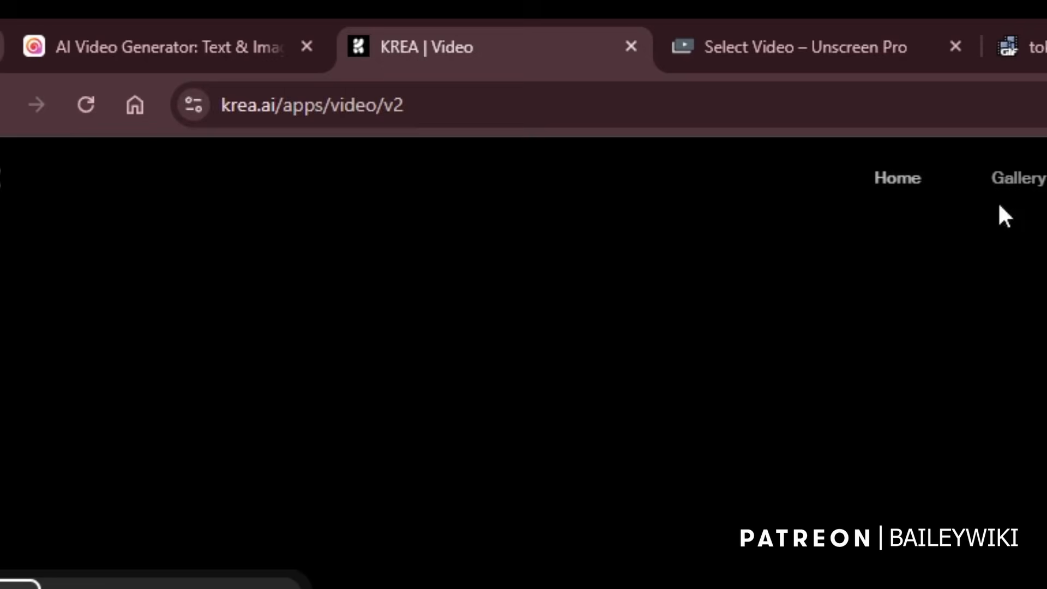
mouse_move(1045, 183)
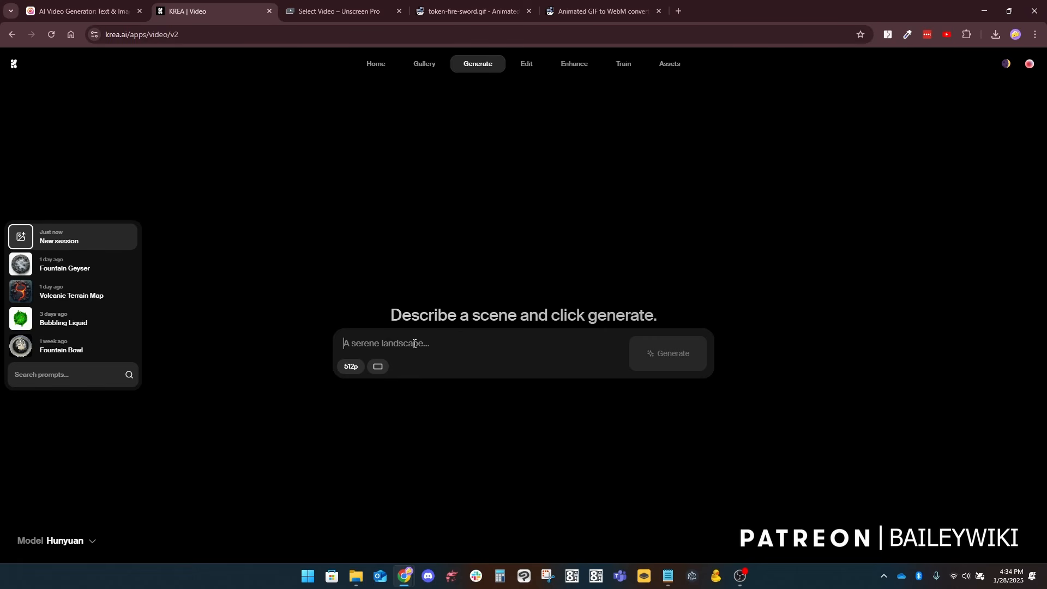
left_click(83, 543)
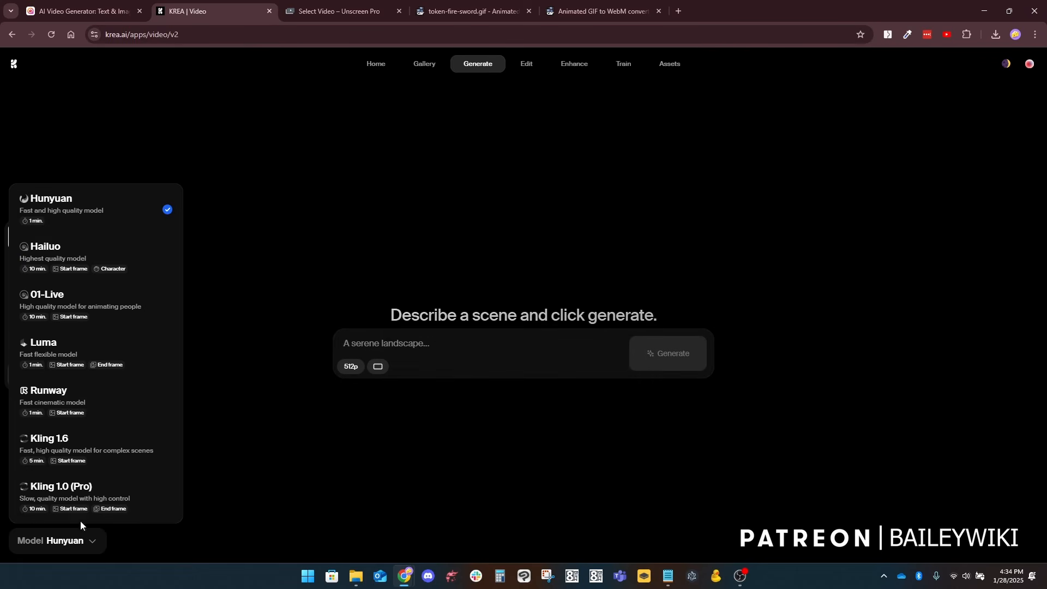
left_click(93, 263)
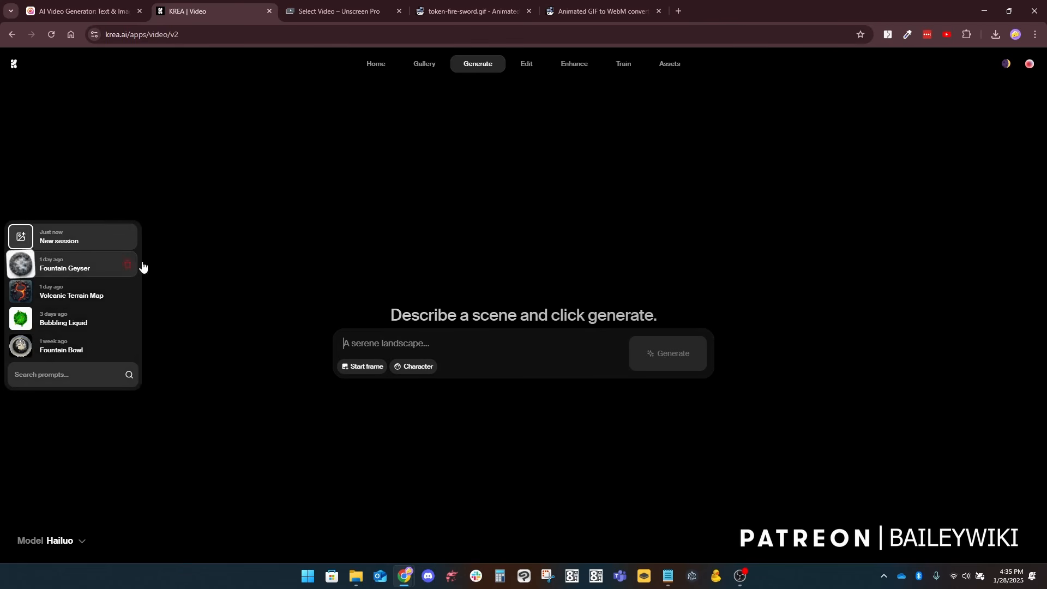
mouse_move(60, 548)
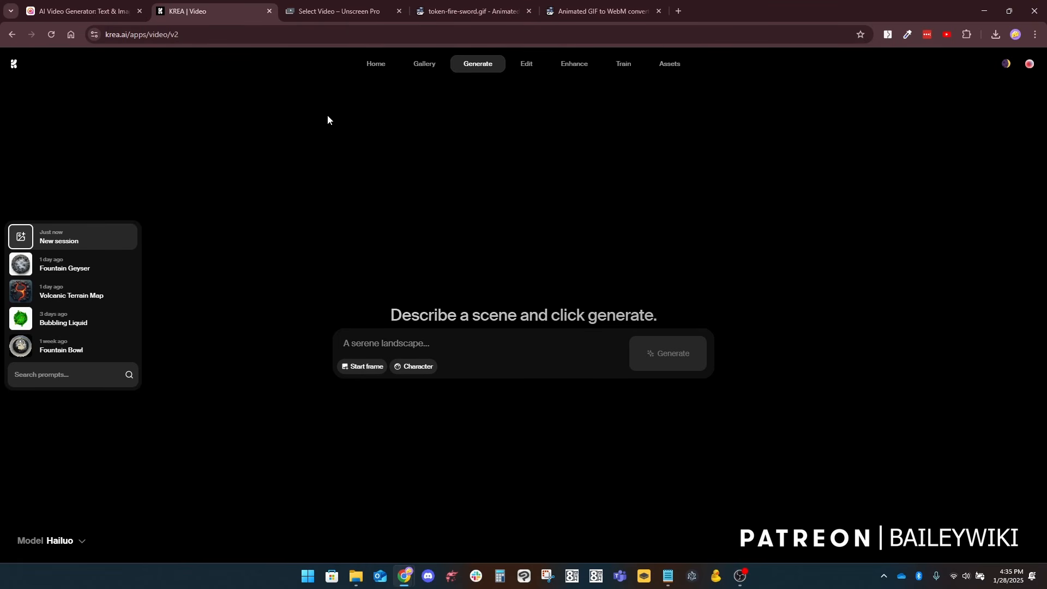
Step: Switch to Unscreen Pro to view the background-free token-fire-sword.mp4, comparing it with the ezgif resize page
left_click(342, 12)
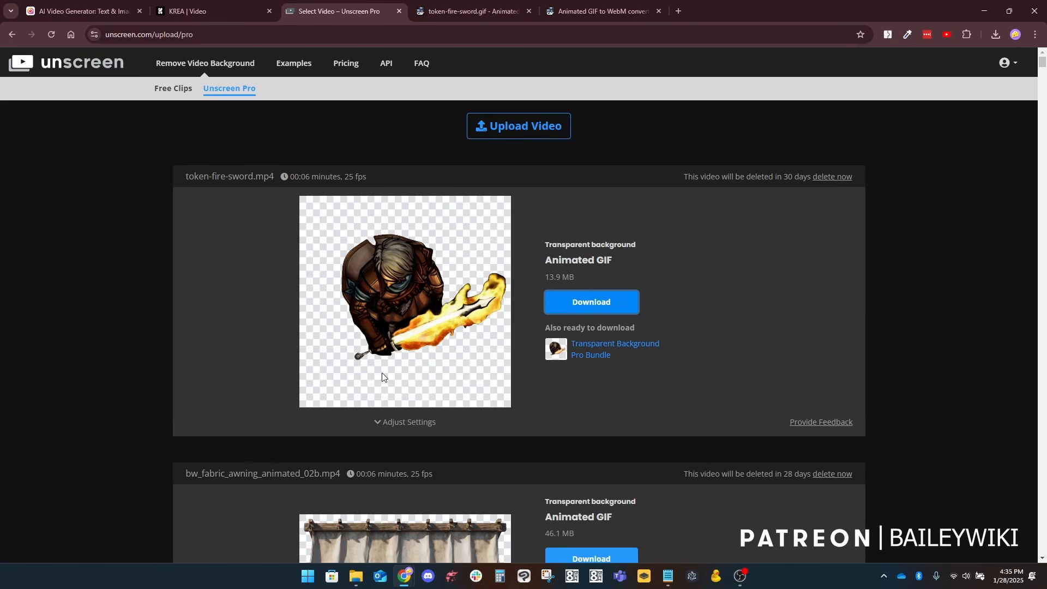
left_click(492, 16)
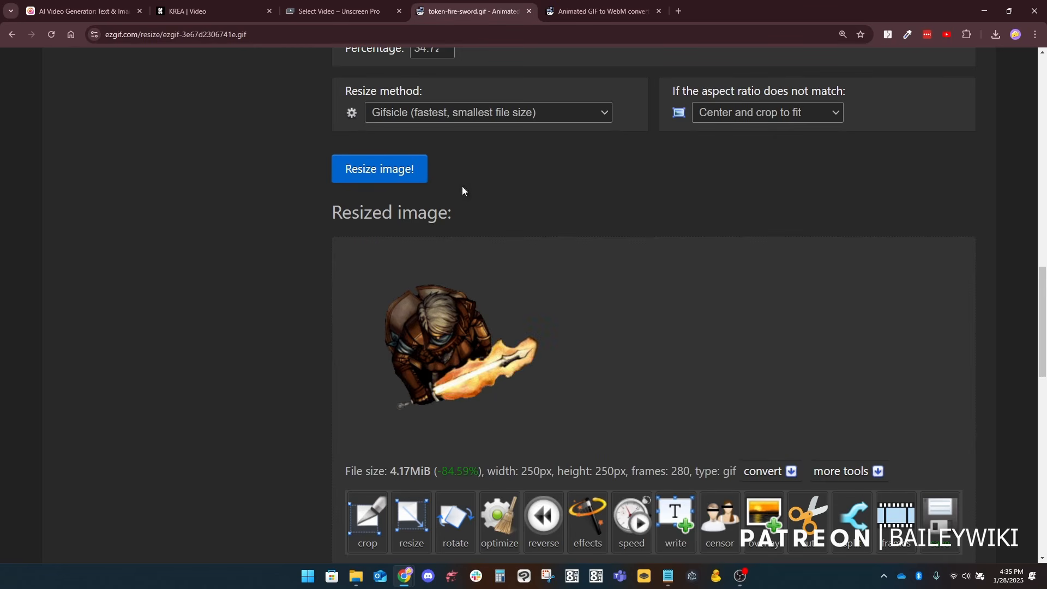
left_click(325, 12)
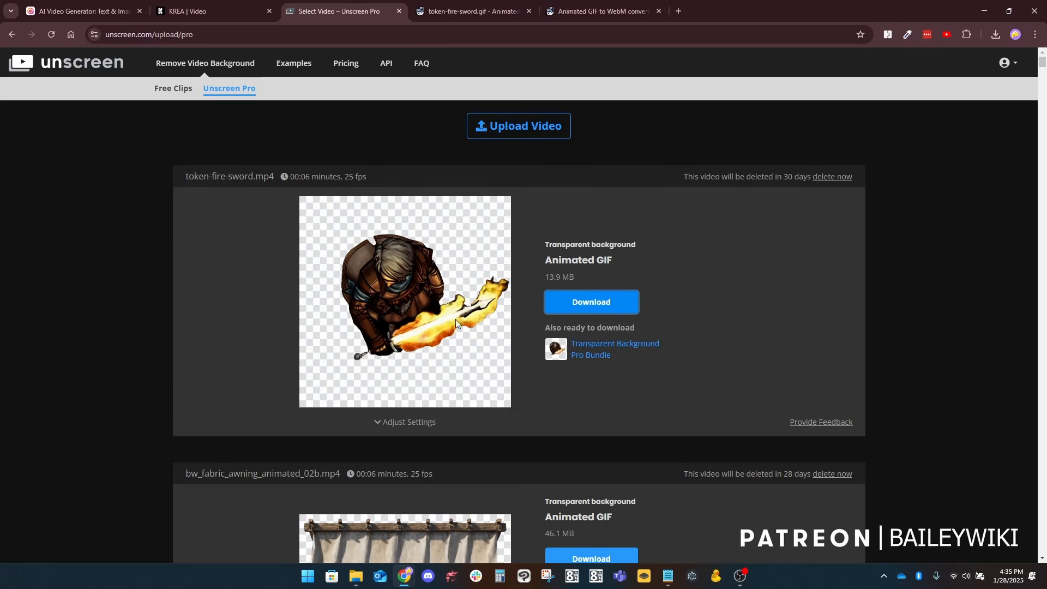
Step: Examine the fire-sword GIF's source image, resize settings and resized output on the ezgif resize page
left_click(473, 12)
scroll(477, 207, "up", 5)
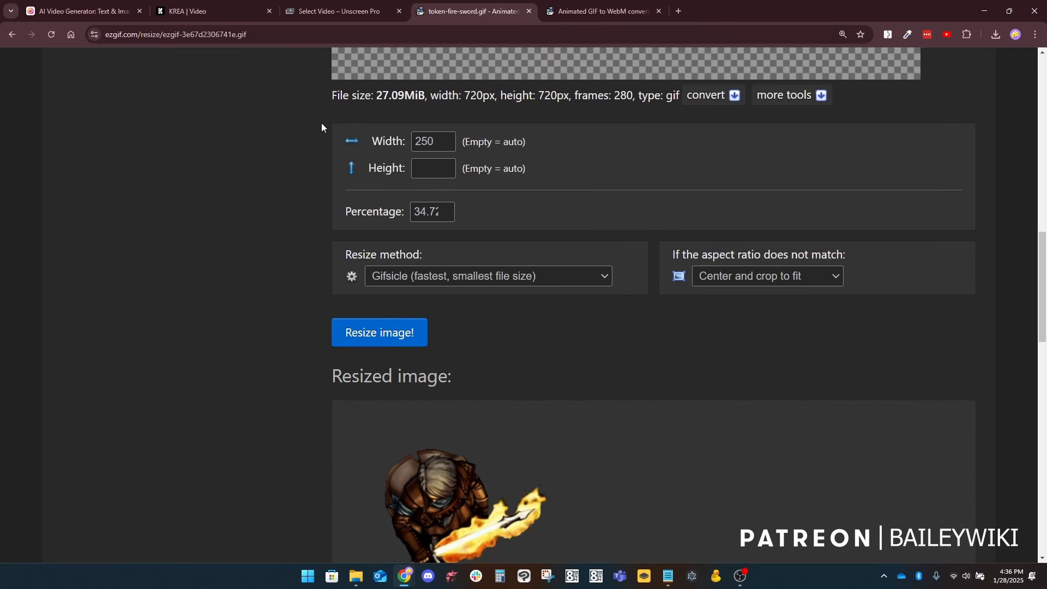
scroll(297, 122, "up", 9)
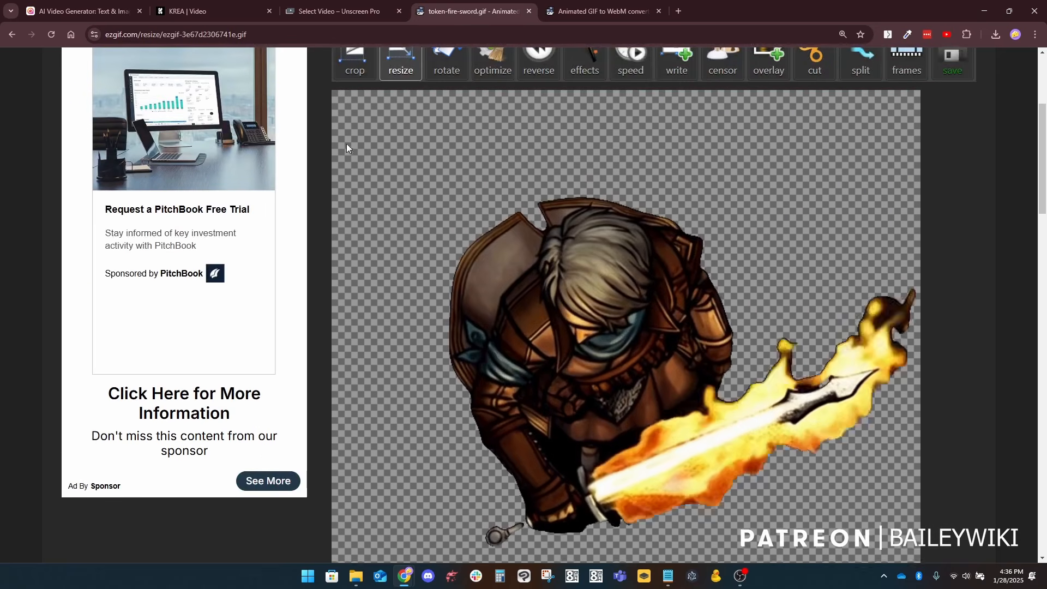
scroll(437, 137, "down", 5)
scroll(523, 164, "down", 14)
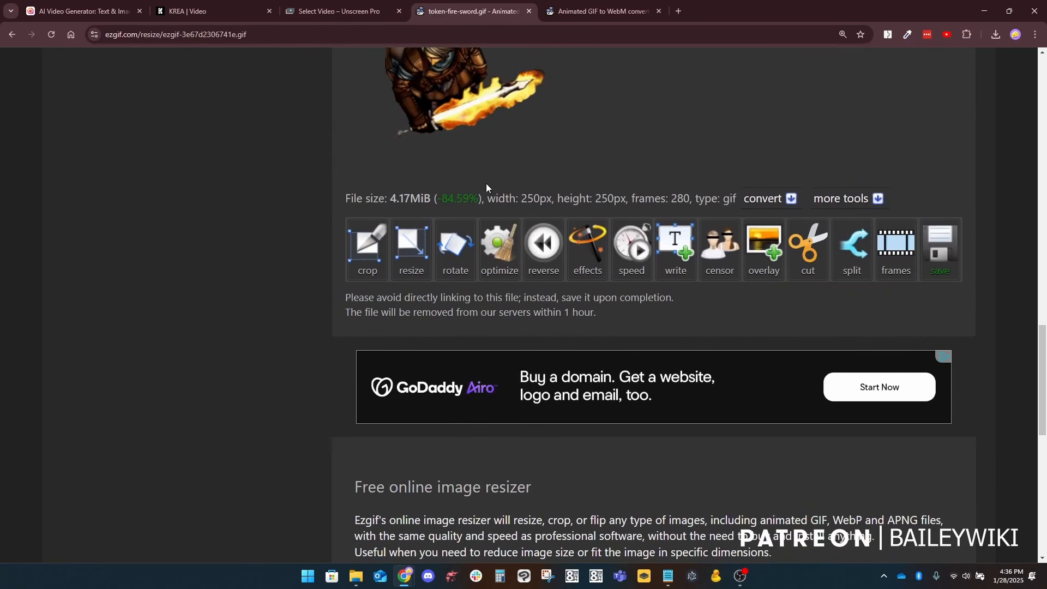
scroll(479, 178, "up", 5)
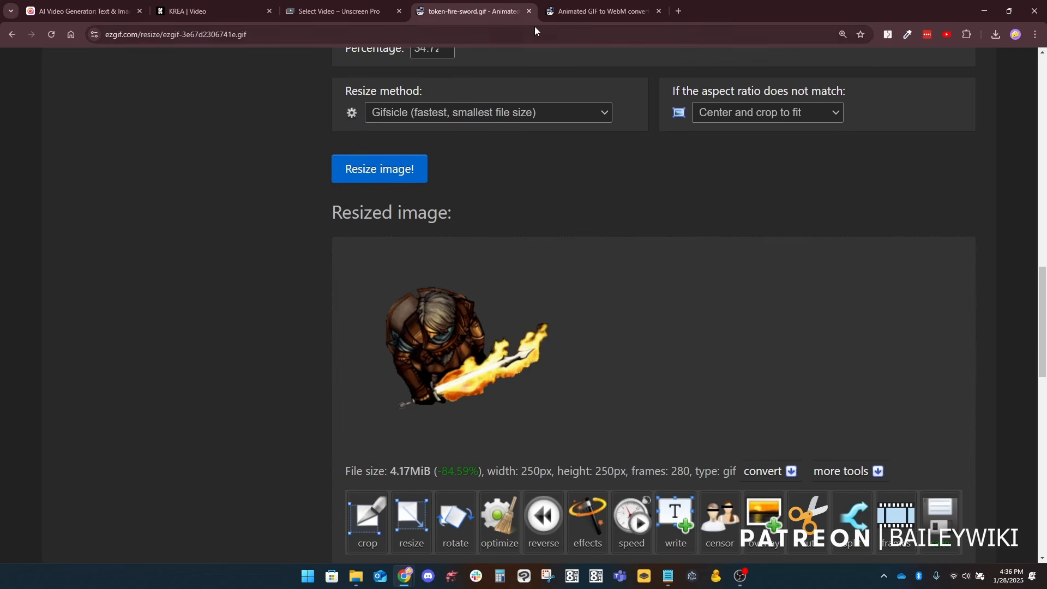
Step: Switch to ezgif's GIF to WebM converter and compare the fire-sword source GIF with the output WebM video and its save options
left_click(584, 11)
scroll(581, 466, "down", 2)
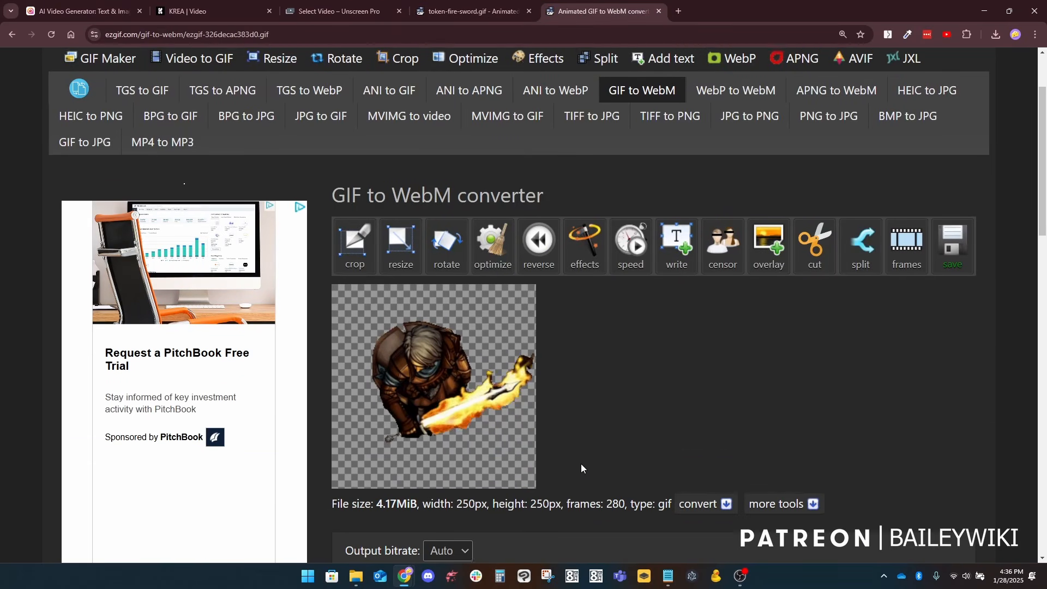
scroll(595, 384, "down", 3)
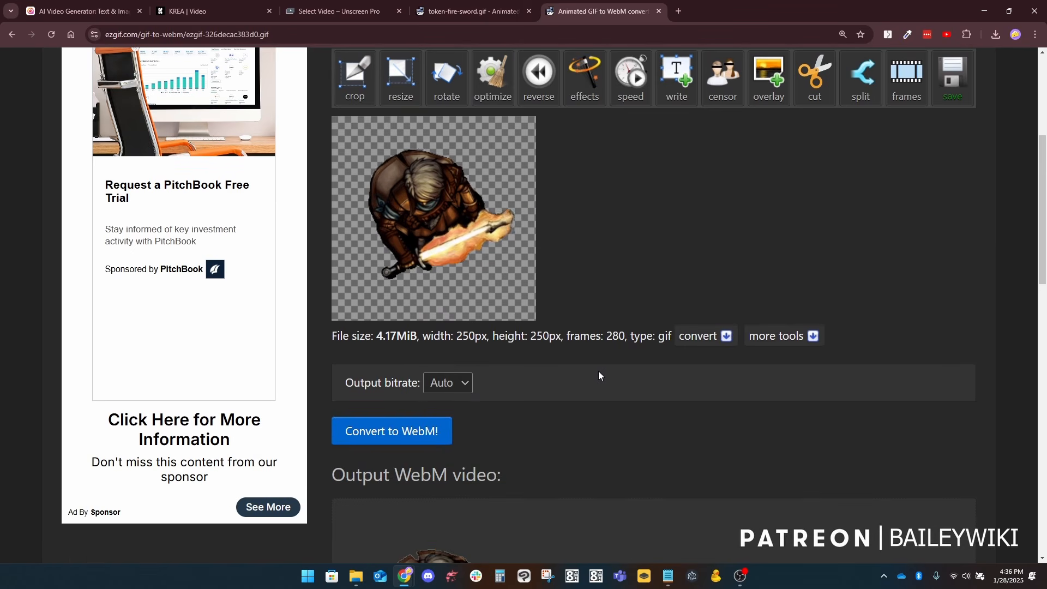
scroll(584, 420, "down", 4)
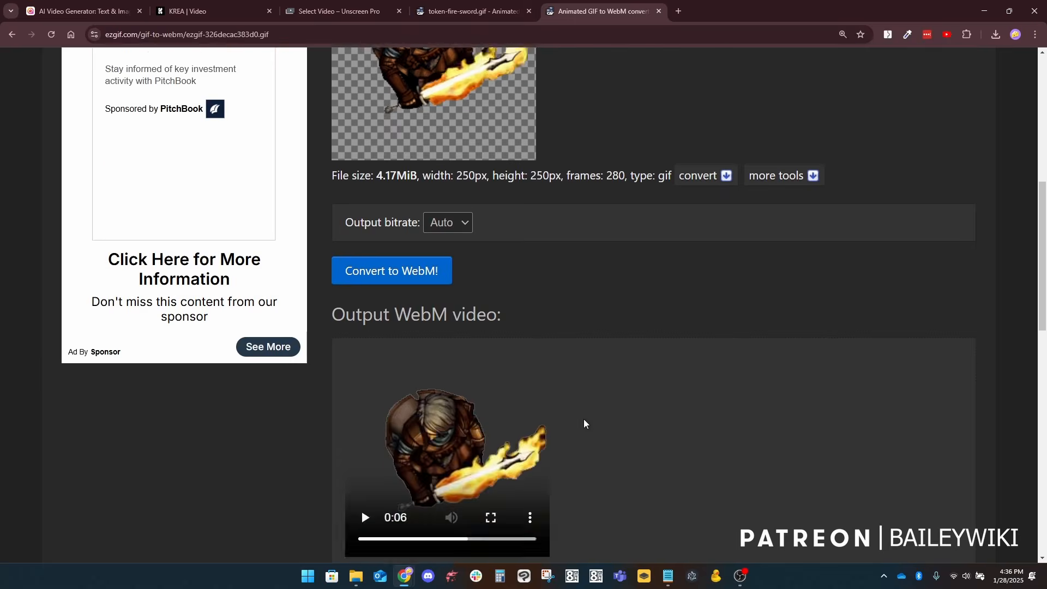
scroll(481, 415, "down", 4)
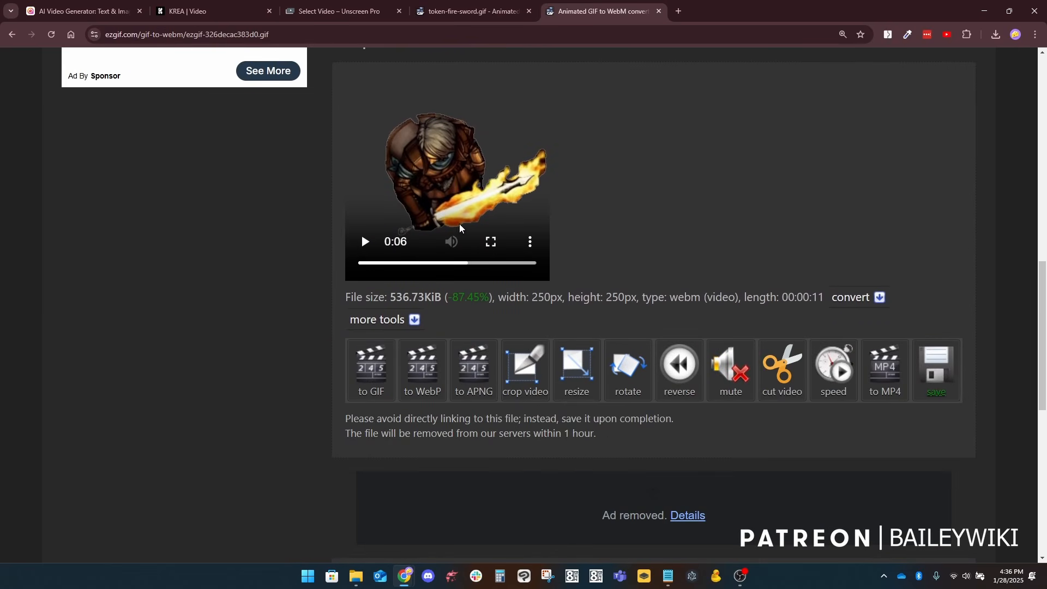
scroll(570, 207, "up", 10)
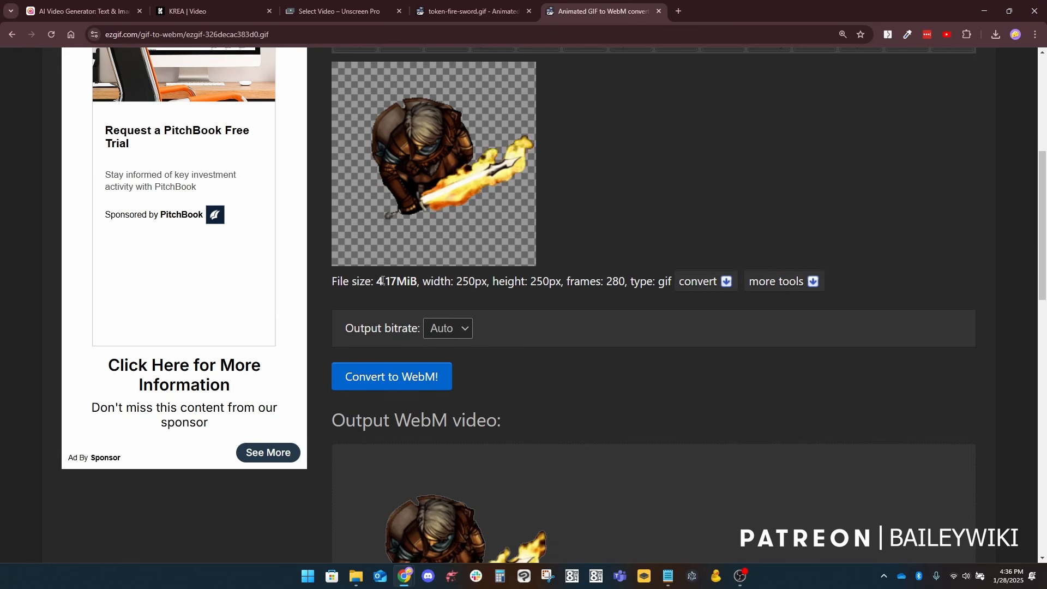
scroll(539, 327, "down", 7)
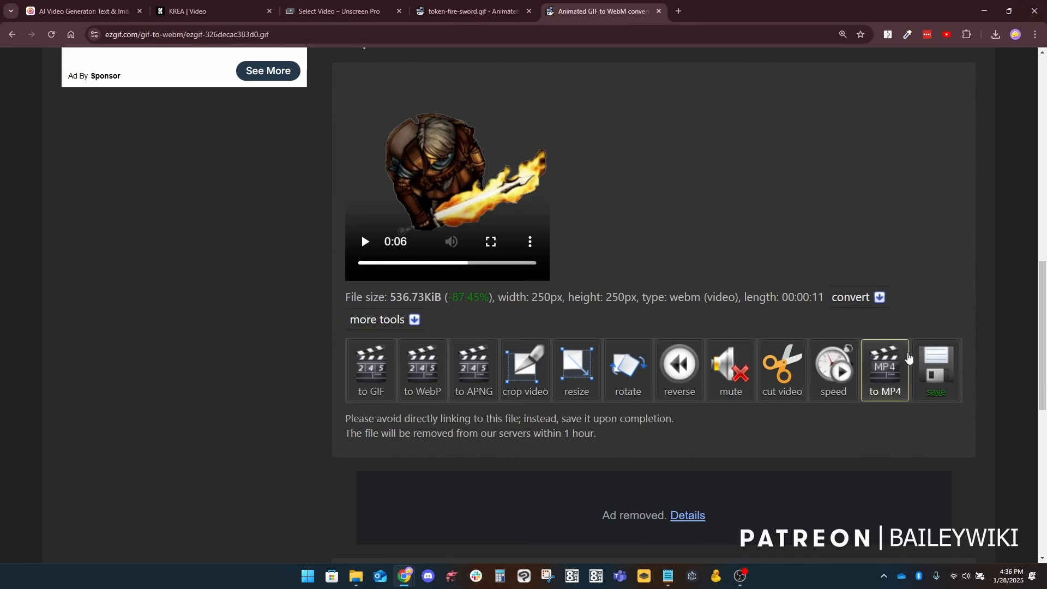
scroll(643, 213, "up", 10)
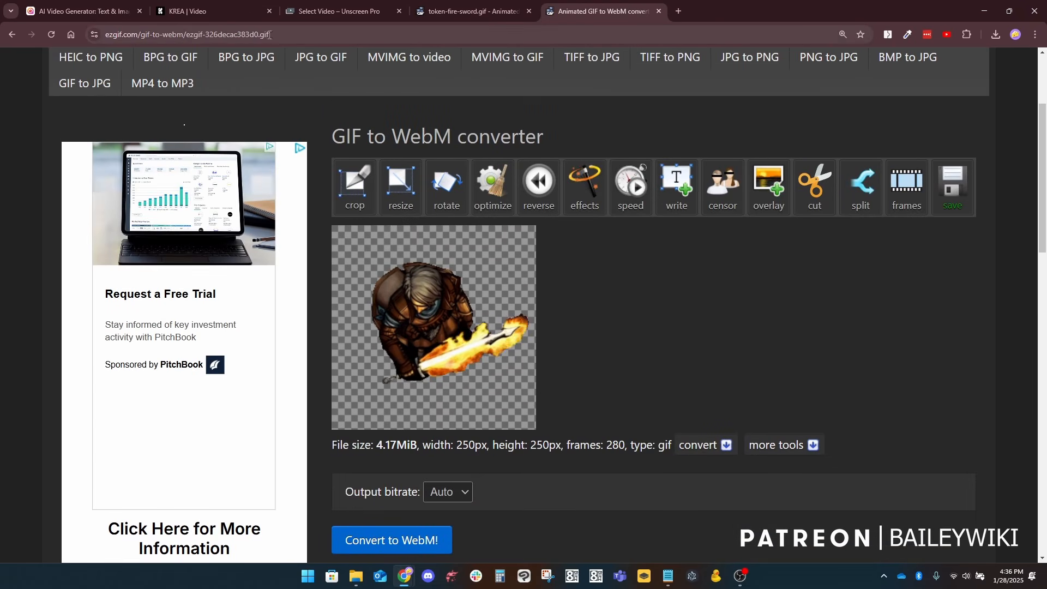
Step: Return to Hailuo AI and set the image-to-video model to I2V-01
left_click(67, 12)
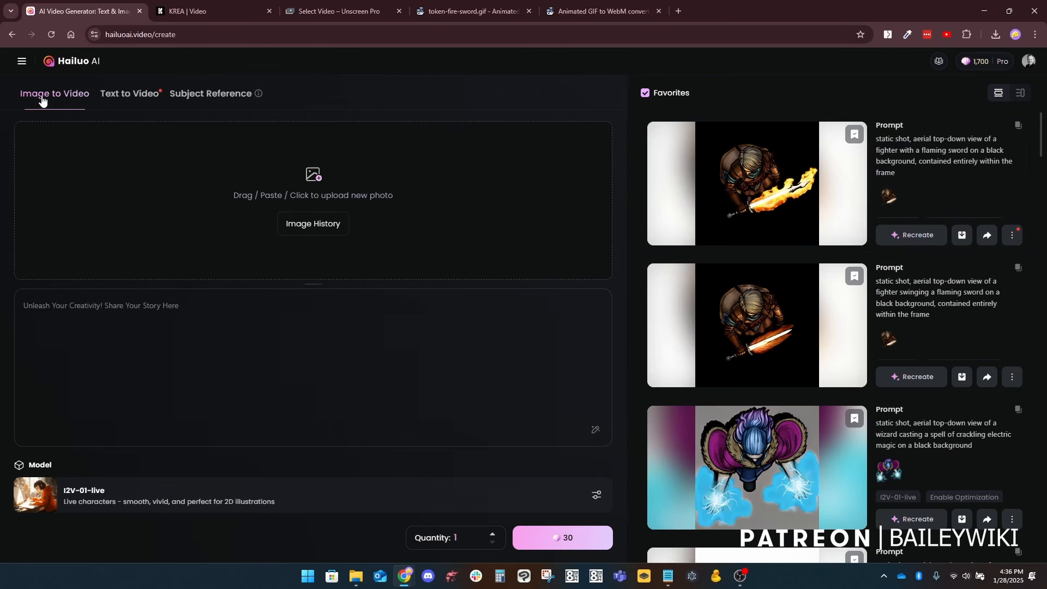
left_click(92, 501)
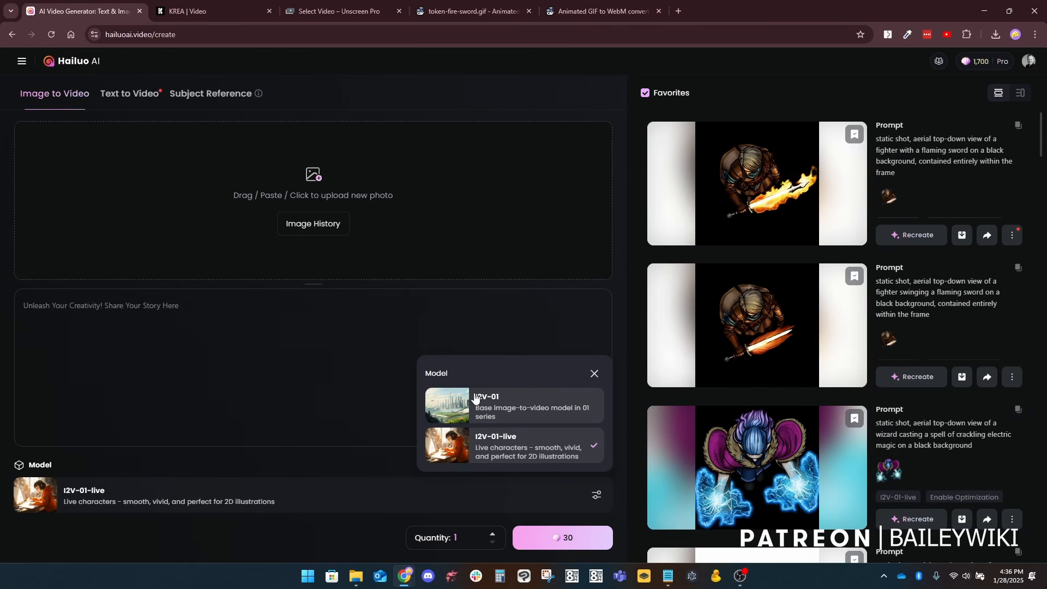
left_click(509, 410)
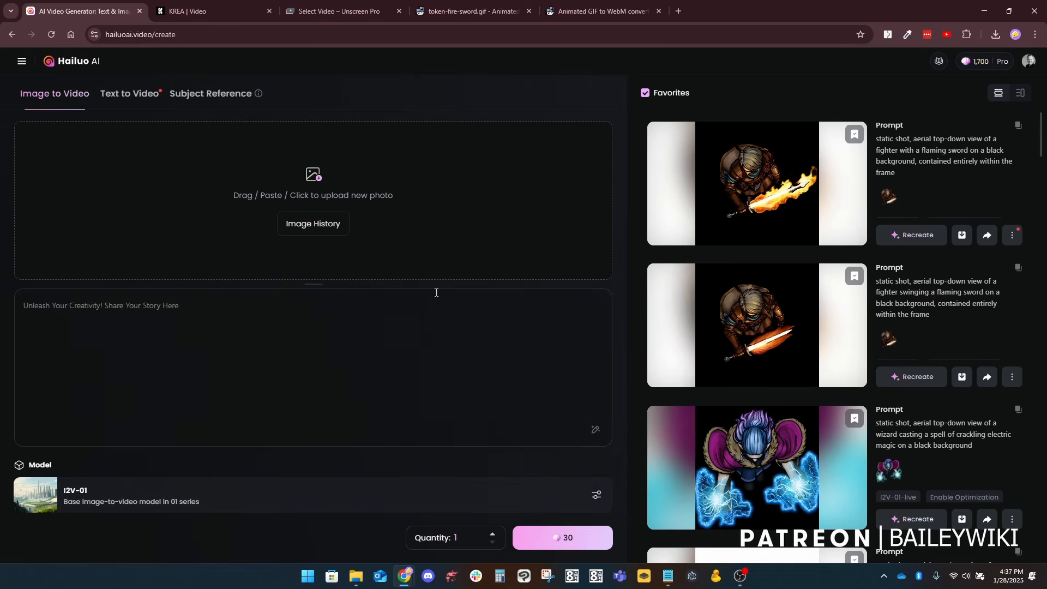
Step: Browse the Favorites list of generated videos down to the banner and red canopy entries at its end
scroll(769, 140, "down", 7)
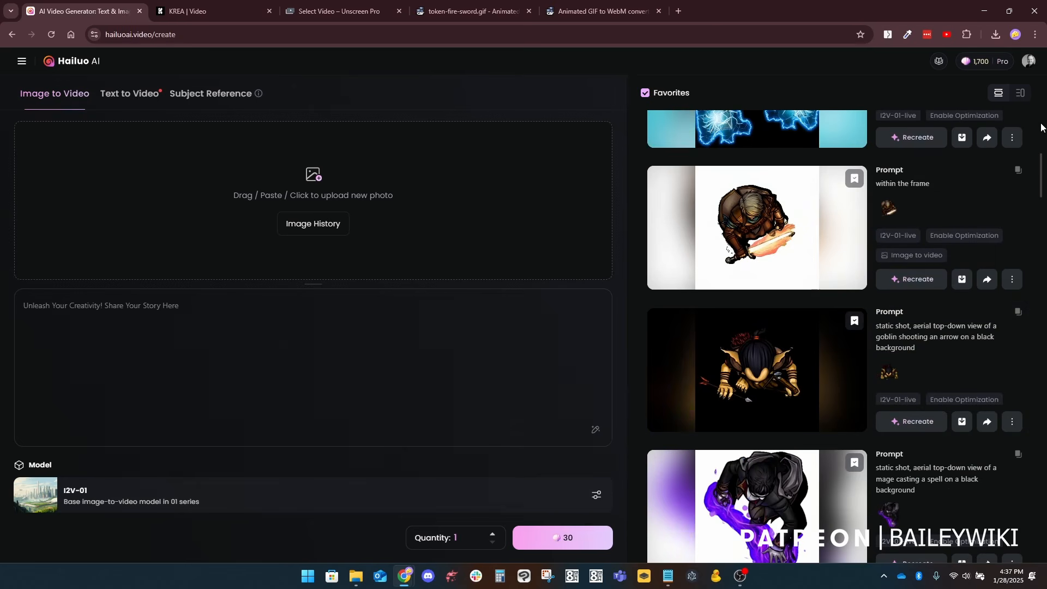
left_click_drag(1043, 171, 1043, 539)
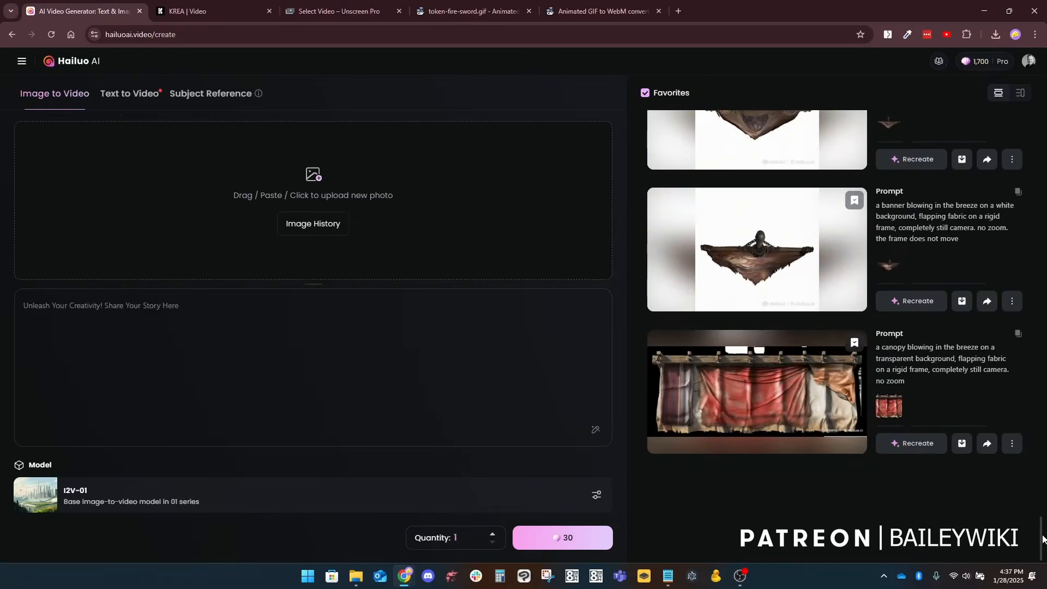
Step: Play the red canopy video and the last banner video in Favorites, examining the frame, the camera movement and each prompt
left_click(747, 402)
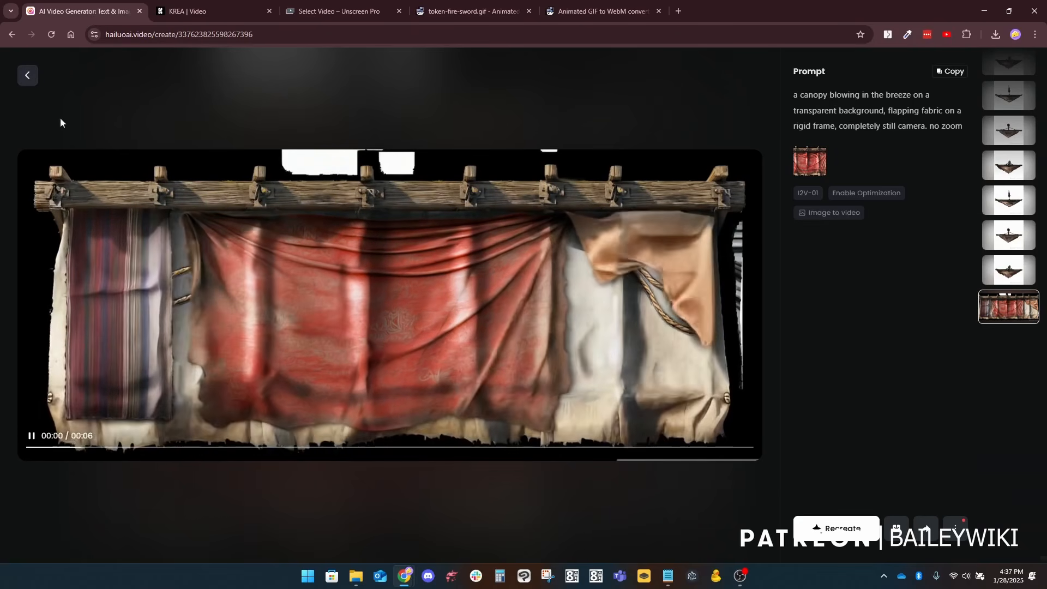
left_click(28, 76)
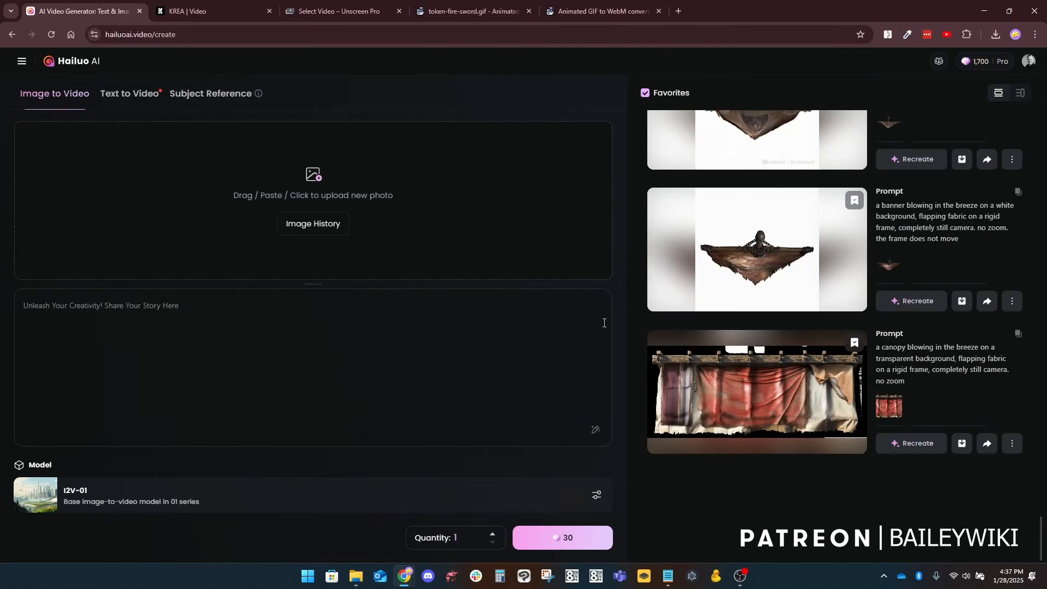
scroll(905, 348, "up", 1)
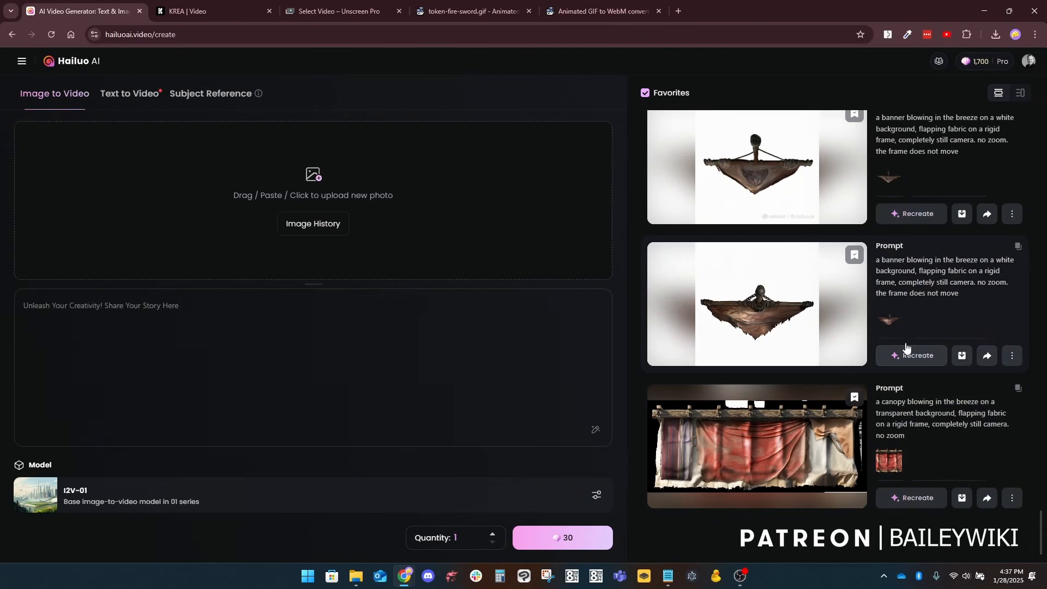
left_click(772, 314)
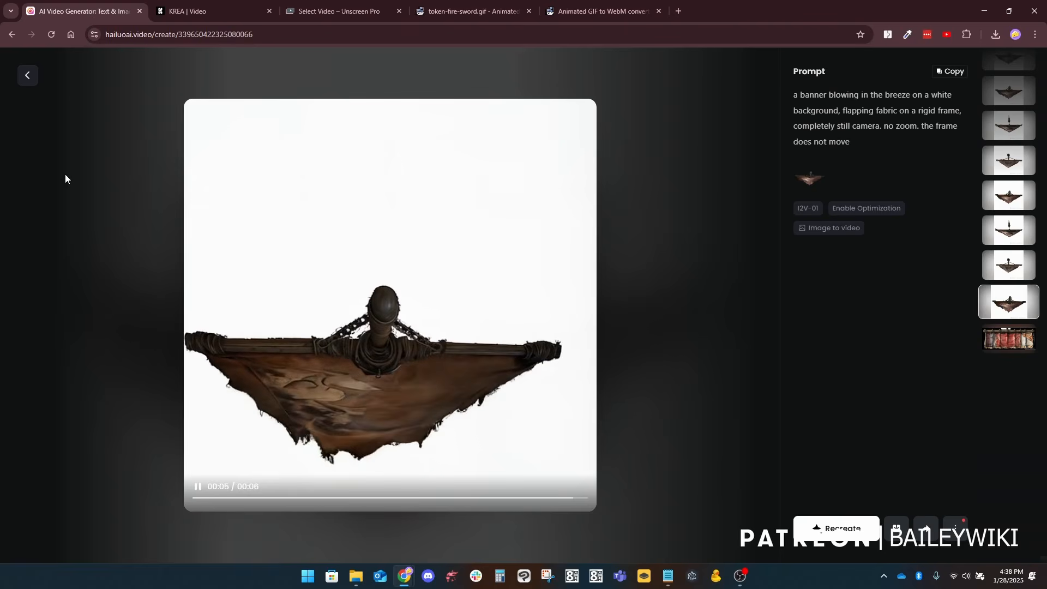
left_click(27, 76)
Step: Recreate the wooden-framed banner video above it, changing the prompt's opening to "static shot of a banner blowing in the breeze"
left_click(762, 204)
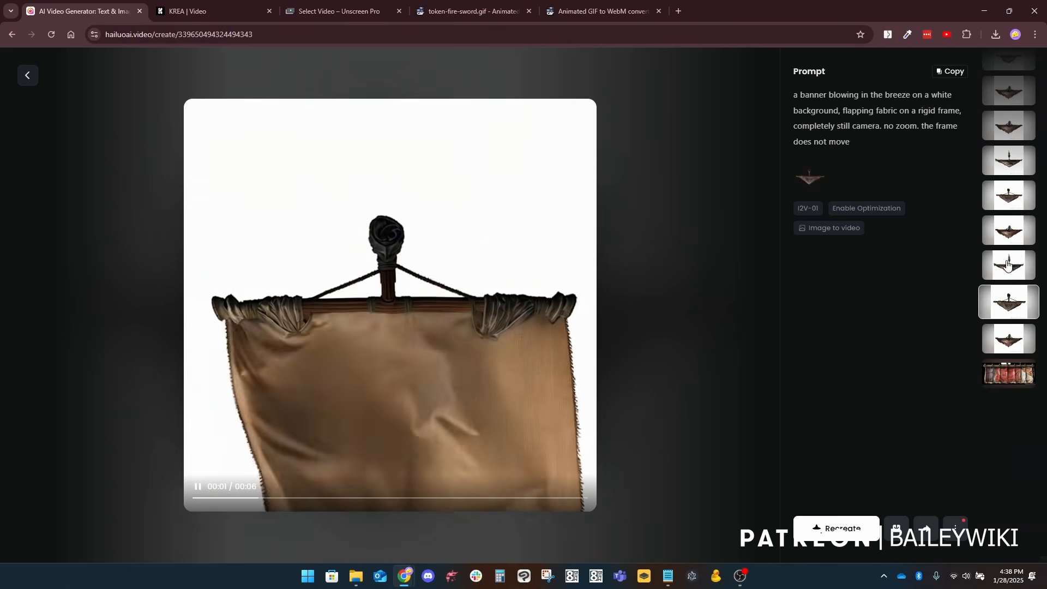
left_click(842, 529)
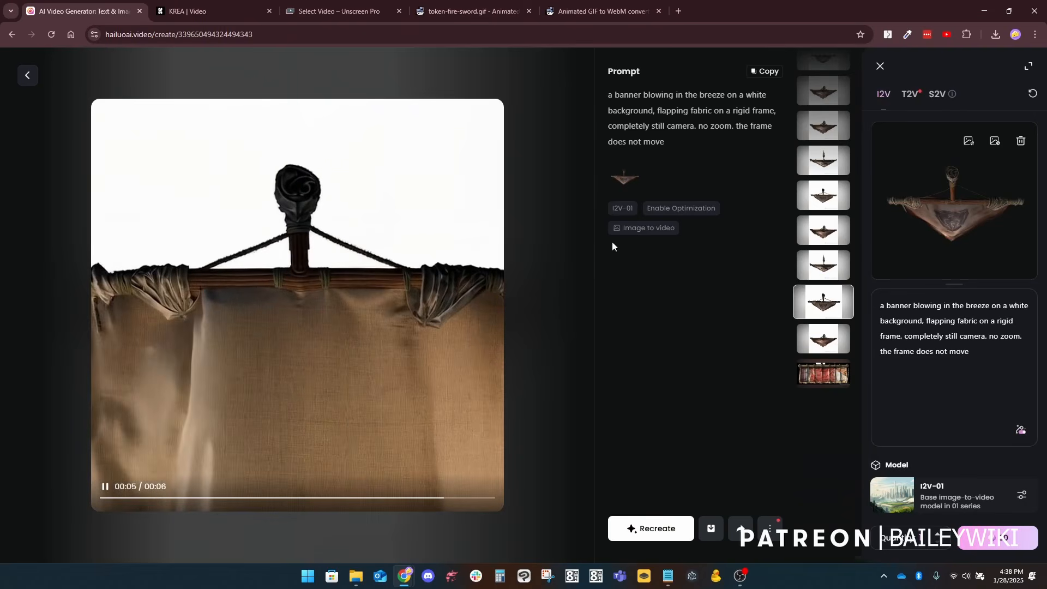
left_click_drag(882, 303, 969, 355)
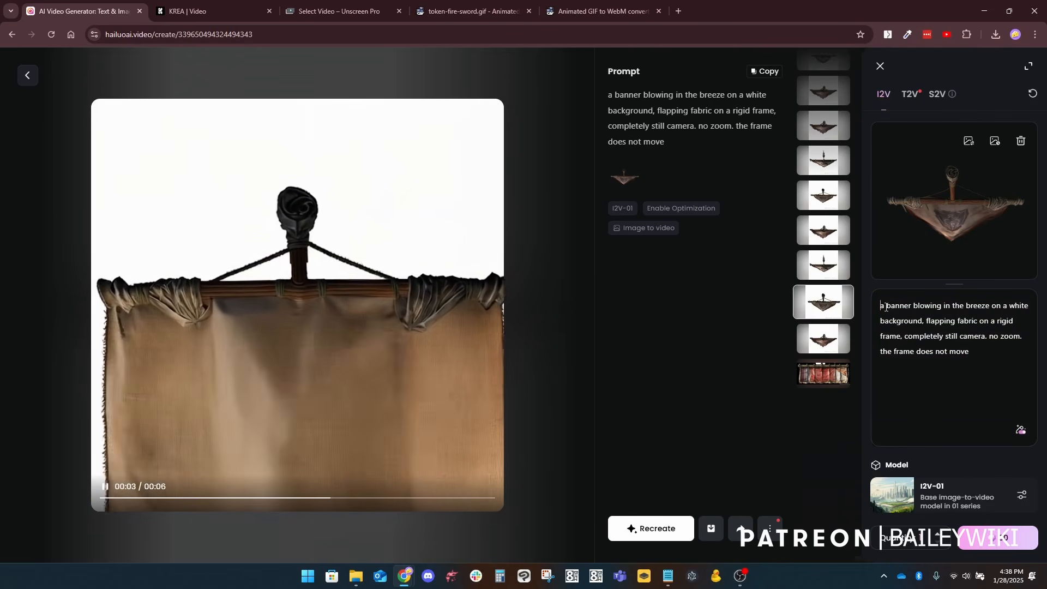
type("static")
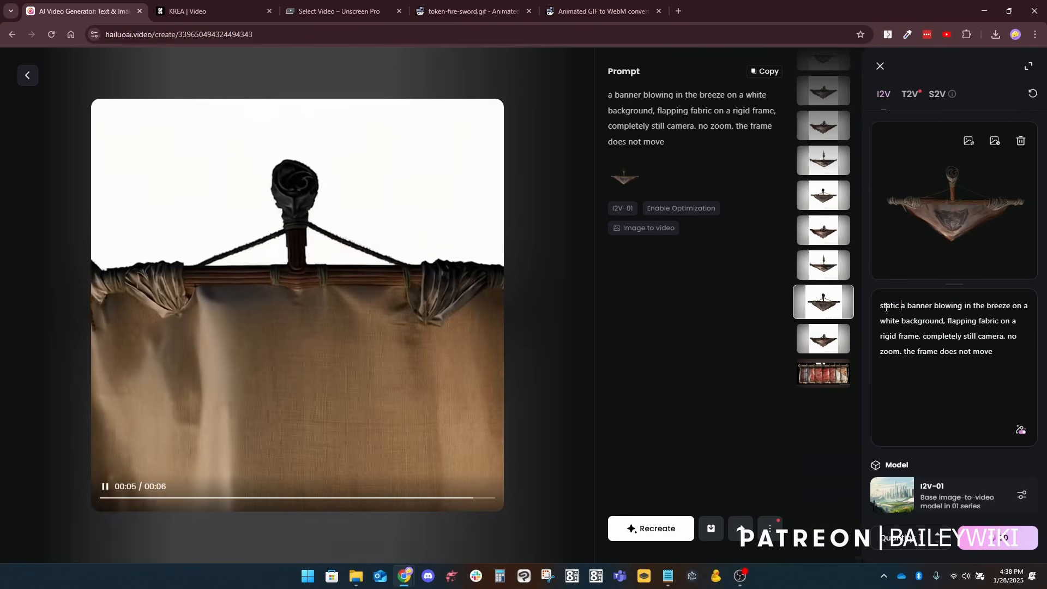
type(" shot of")
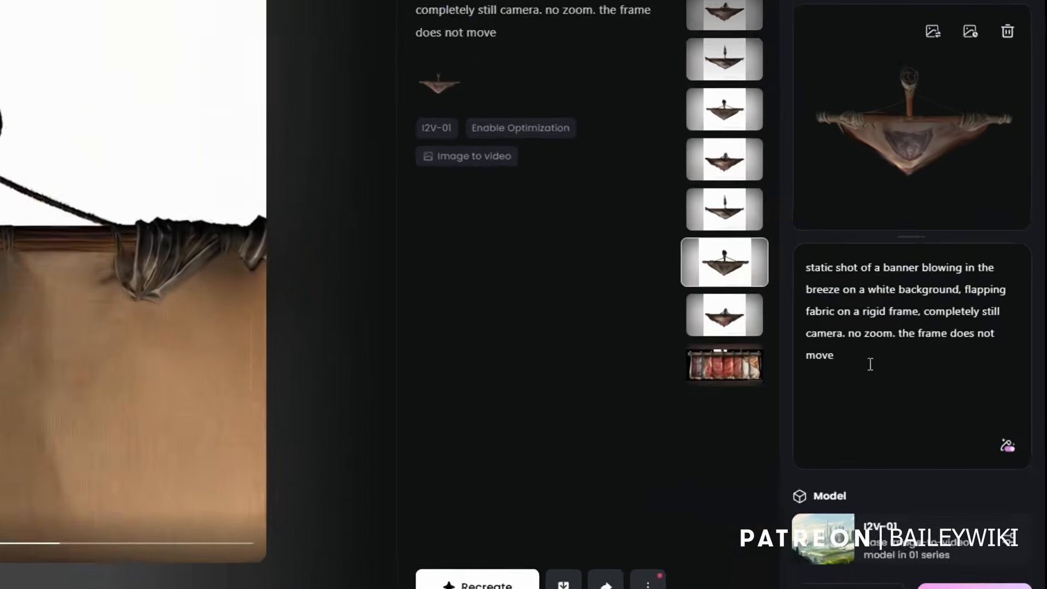
left_click(924, 371)
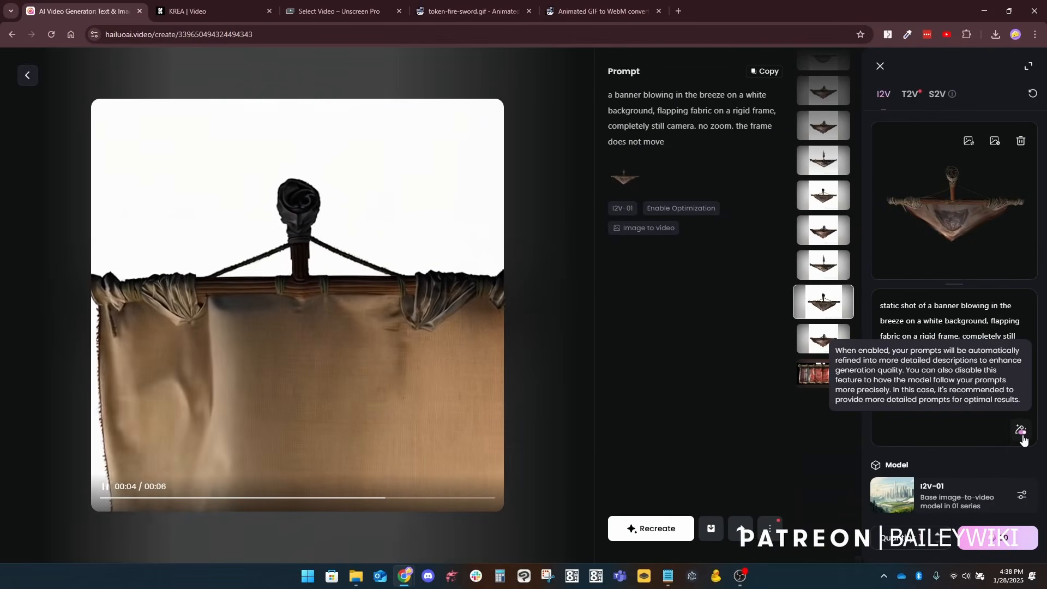
Step: Keep I2V-01 as the model and submit the banner video for generation
left_click(905, 501)
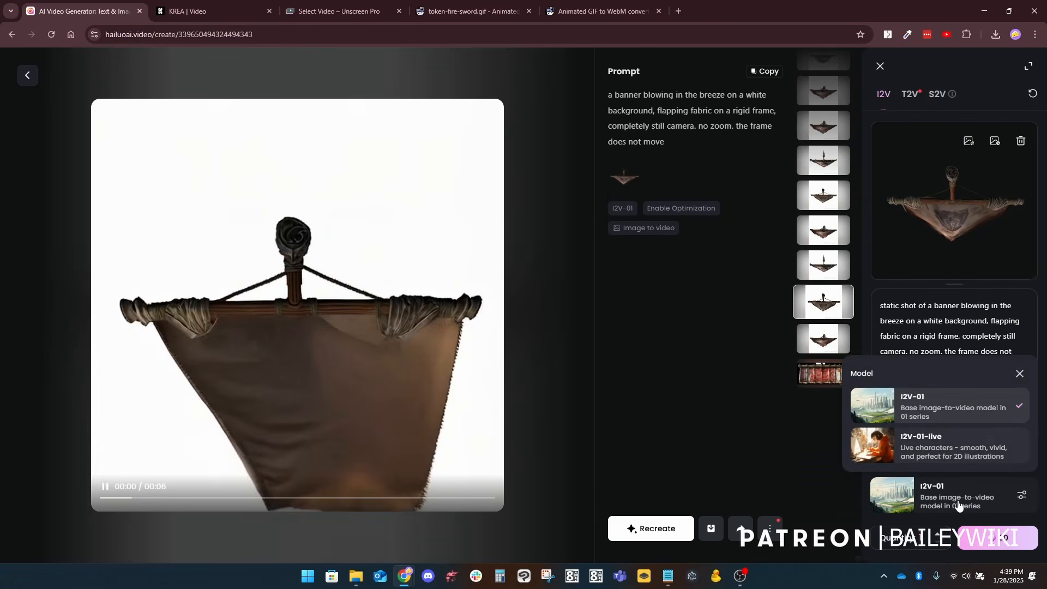
left_click(934, 410)
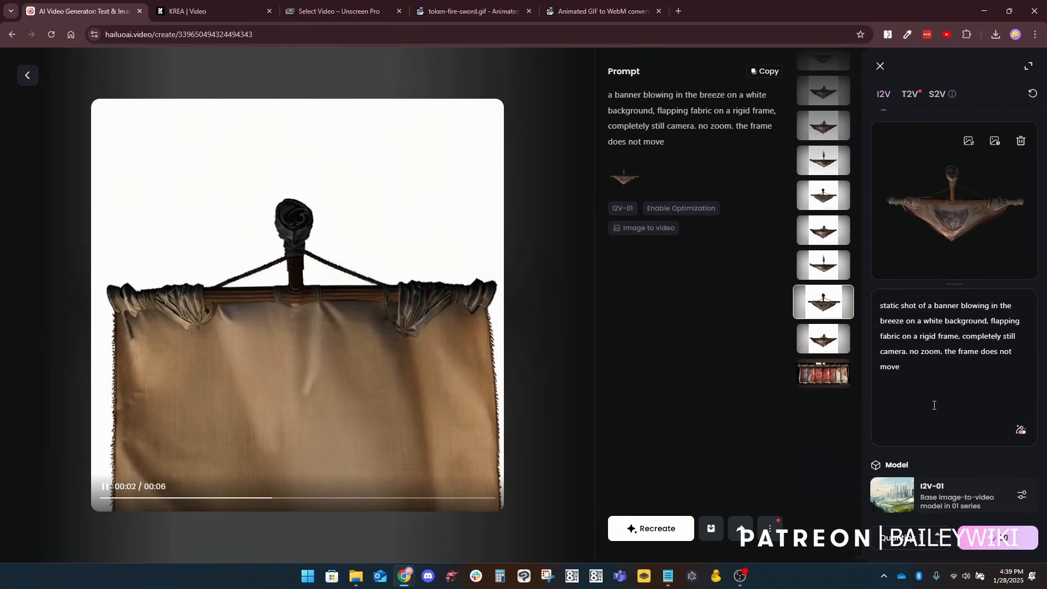
left_click(1005, 542)
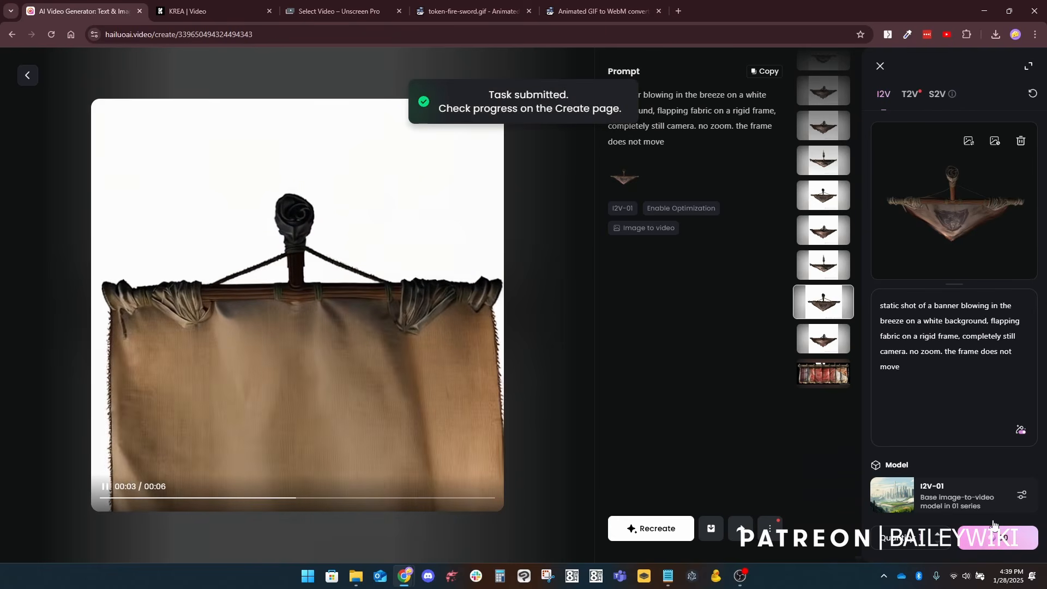
Step: Play the remaining banner videos one after another, comparing banner shape, camera stillness and background between the original and "static shot" prompts
left_click(821, 260)
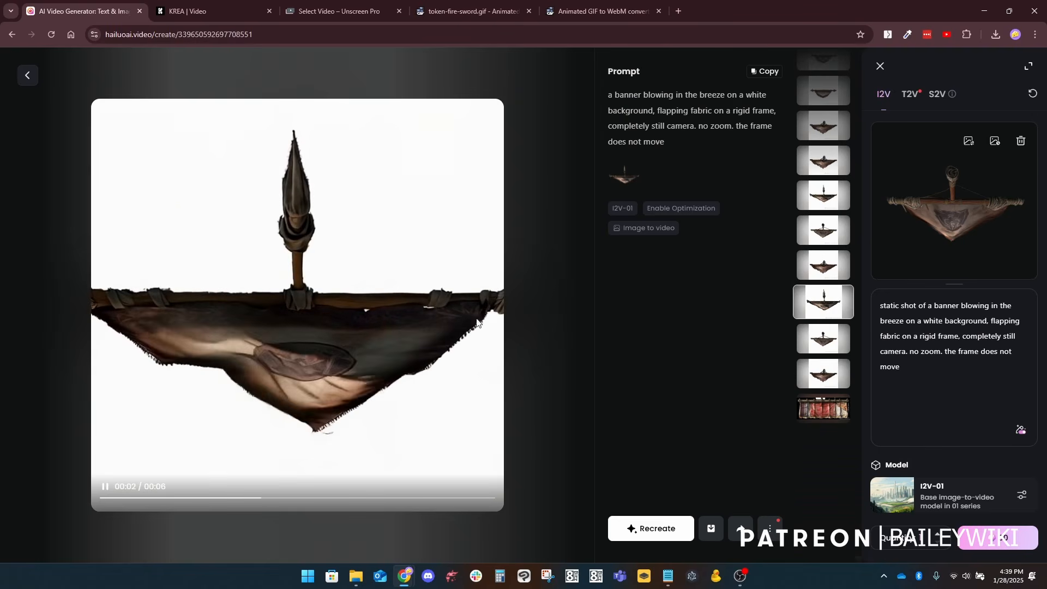
left_click(828, 267)
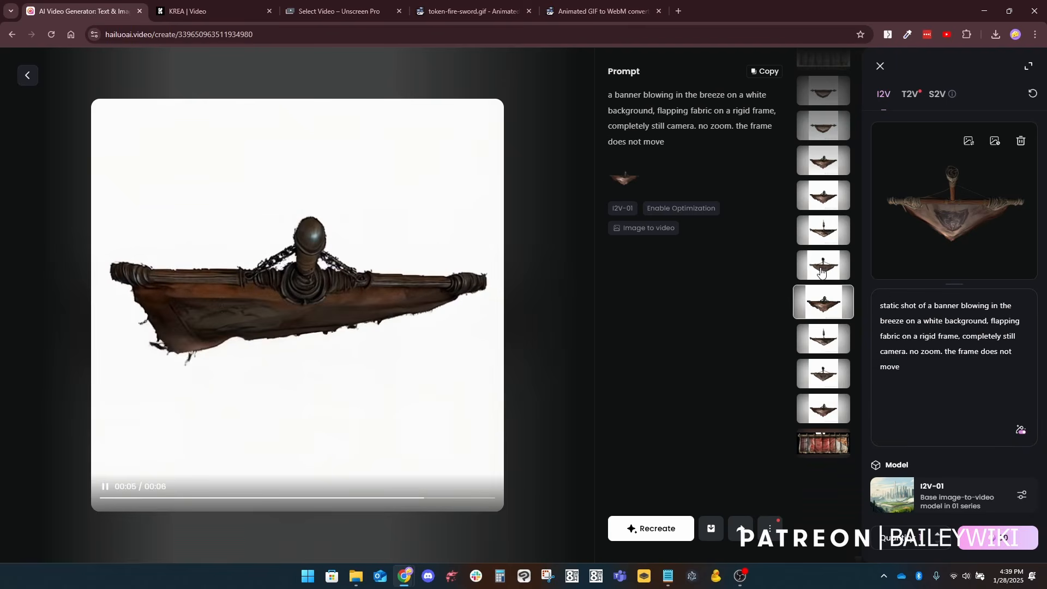
left_click(821, 271)
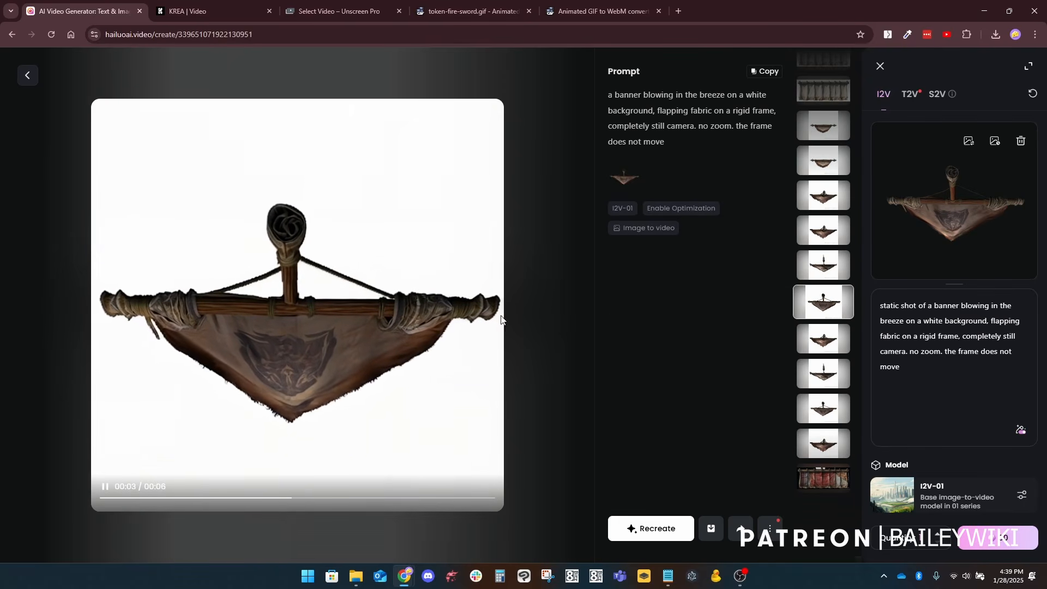
left_click(800, 266)
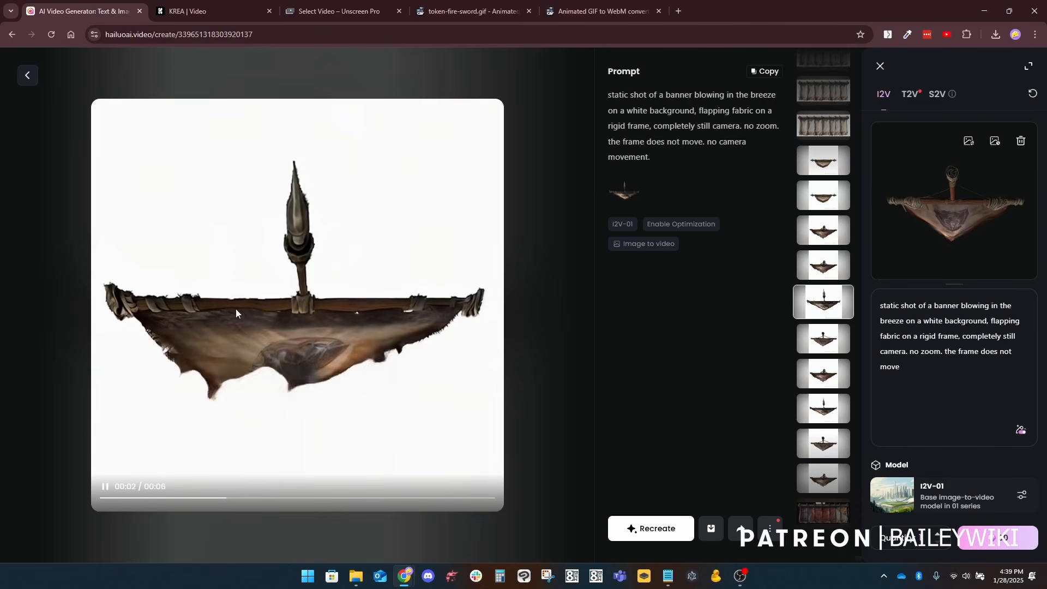
left_click(820, 266)
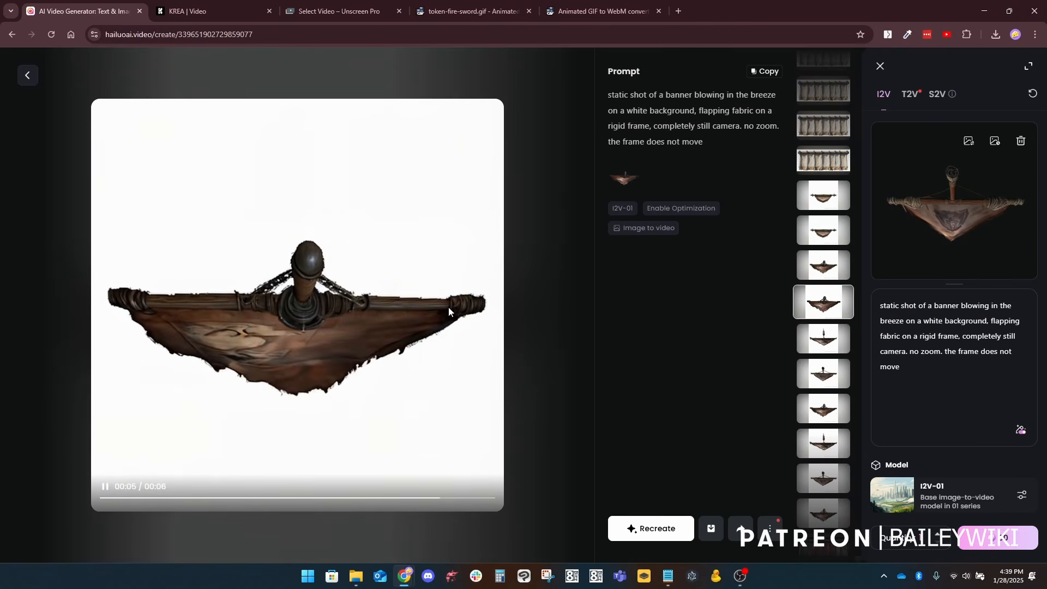
left_click(822, 272)
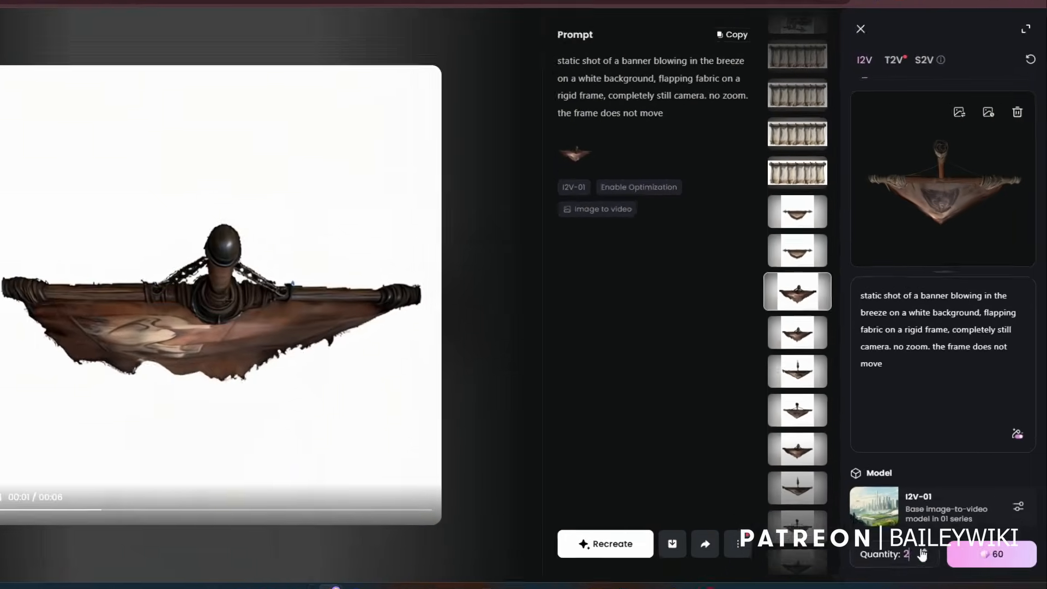
left_click(921, 552)
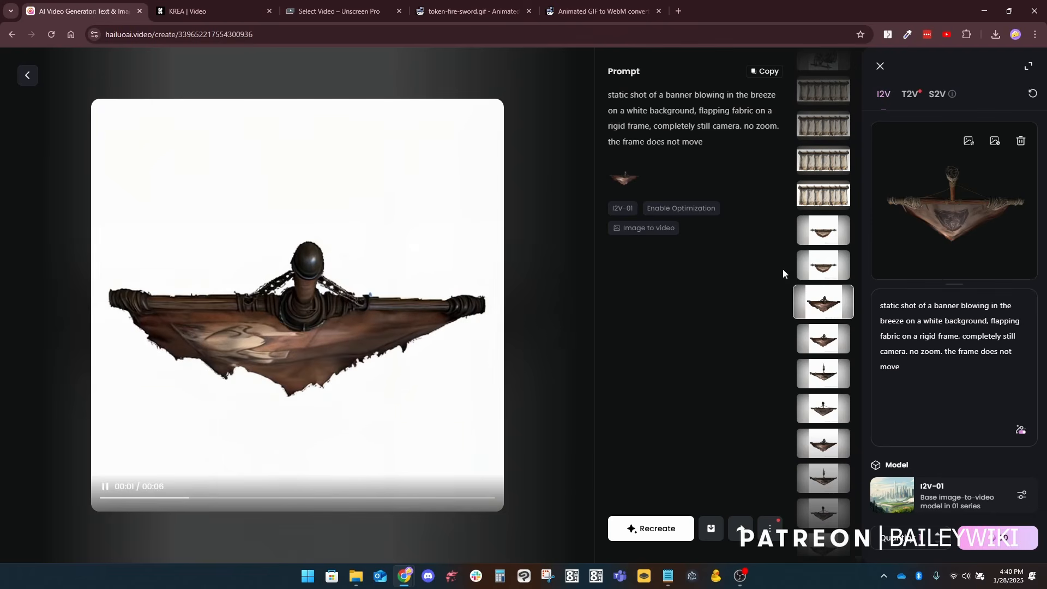
left_click(827, 267)
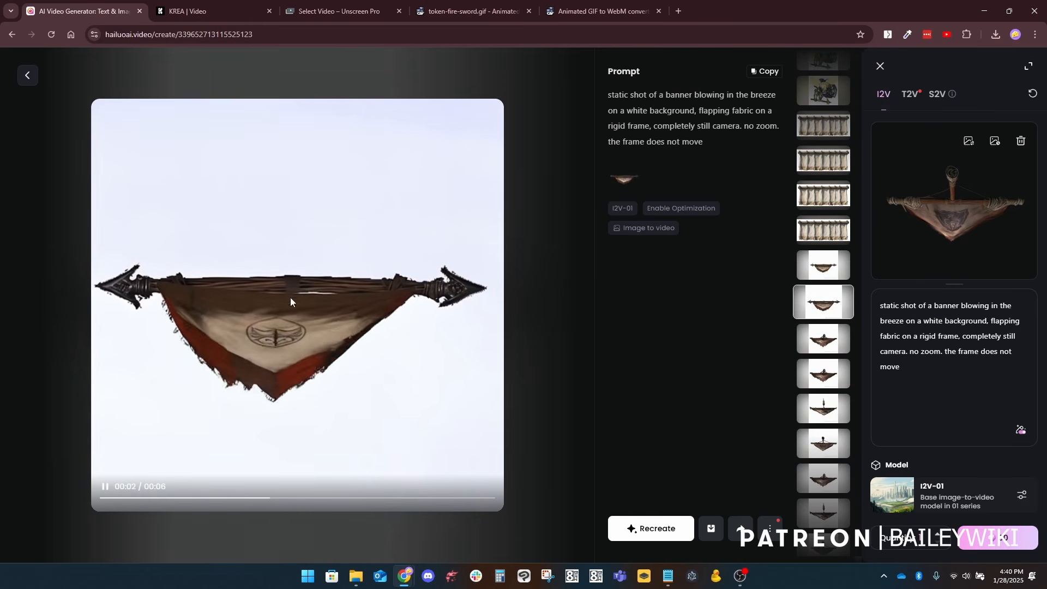
left_click(845, 261)
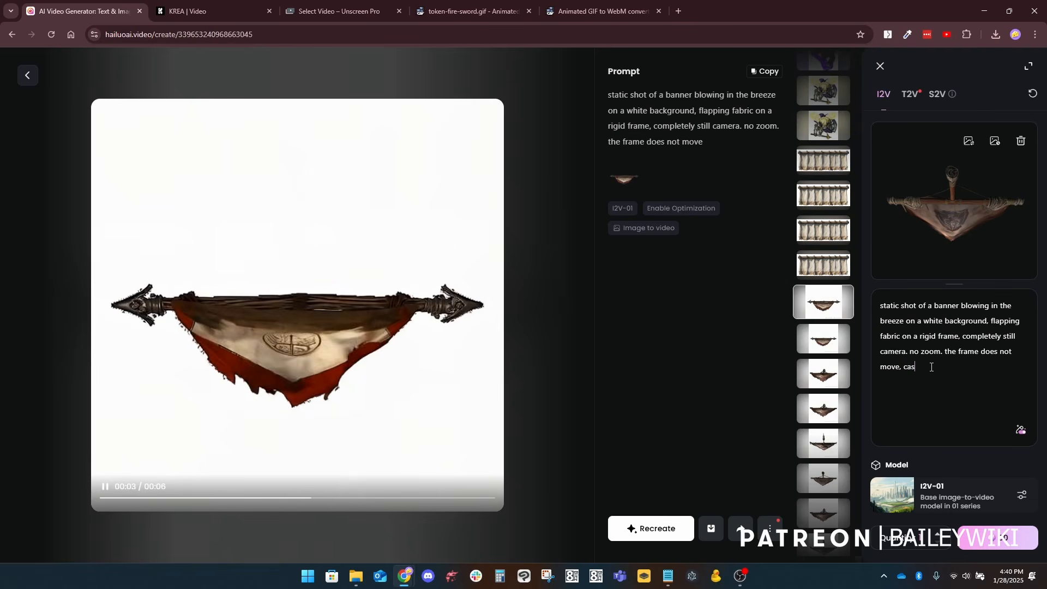
Step: Extend the banner prompt with ", casting no shadow" and change its white background to a black background
type("no shadow")
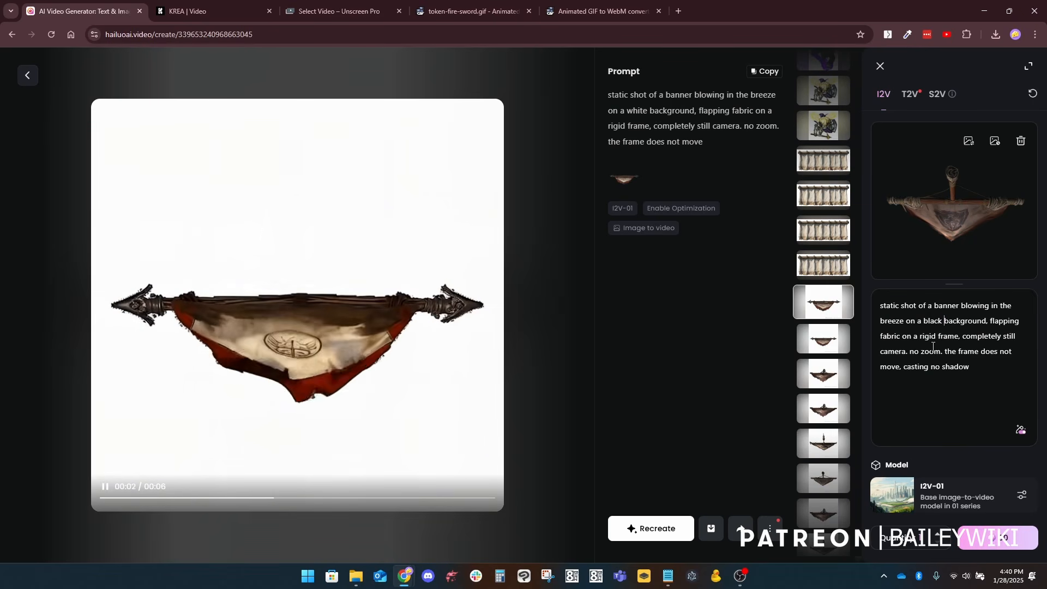
Step: Compare the four pale canopy videos, checking the shadows, the framing and the wording of their prompts
left_click(813, 266)
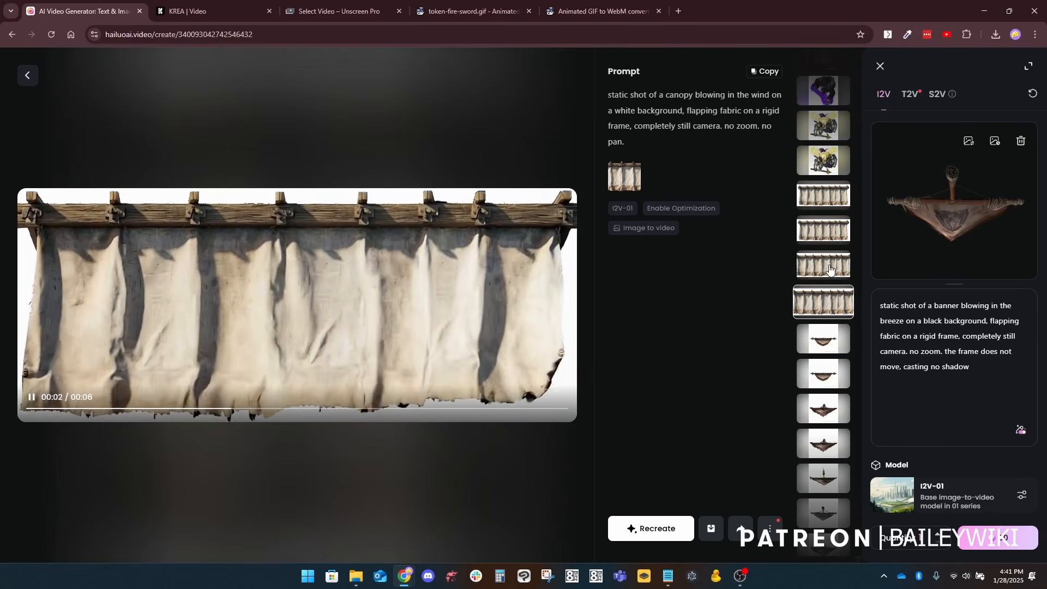
left_click(840, 265)
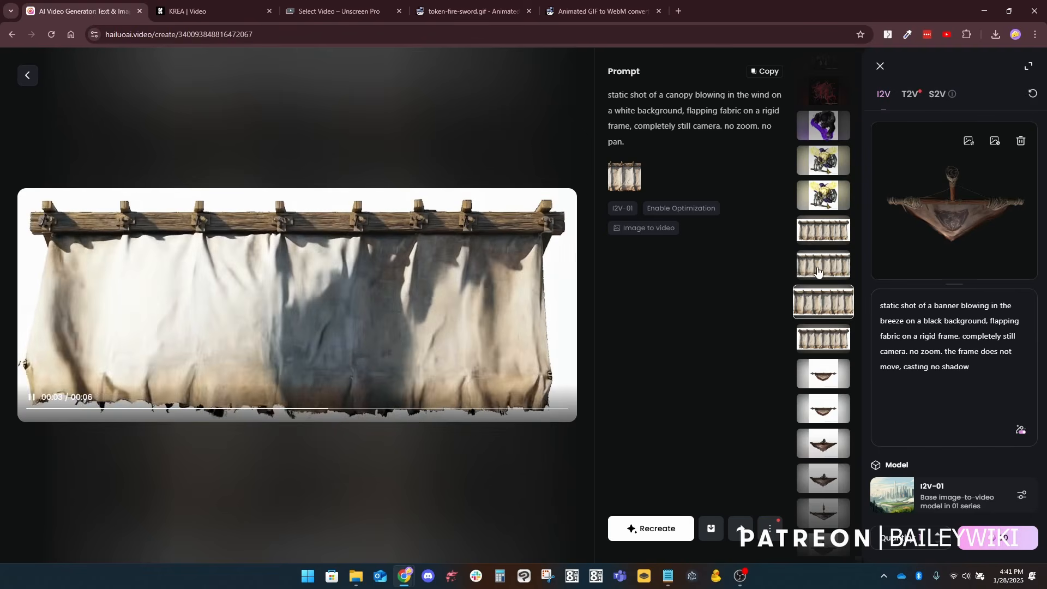
left_click(817, 268)
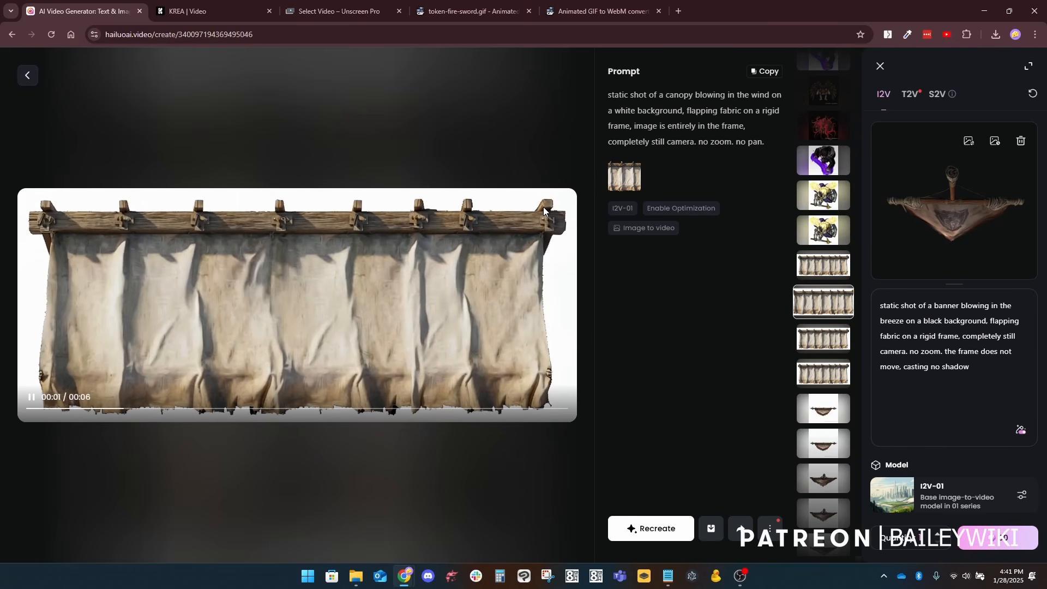
left_click(819, 267)
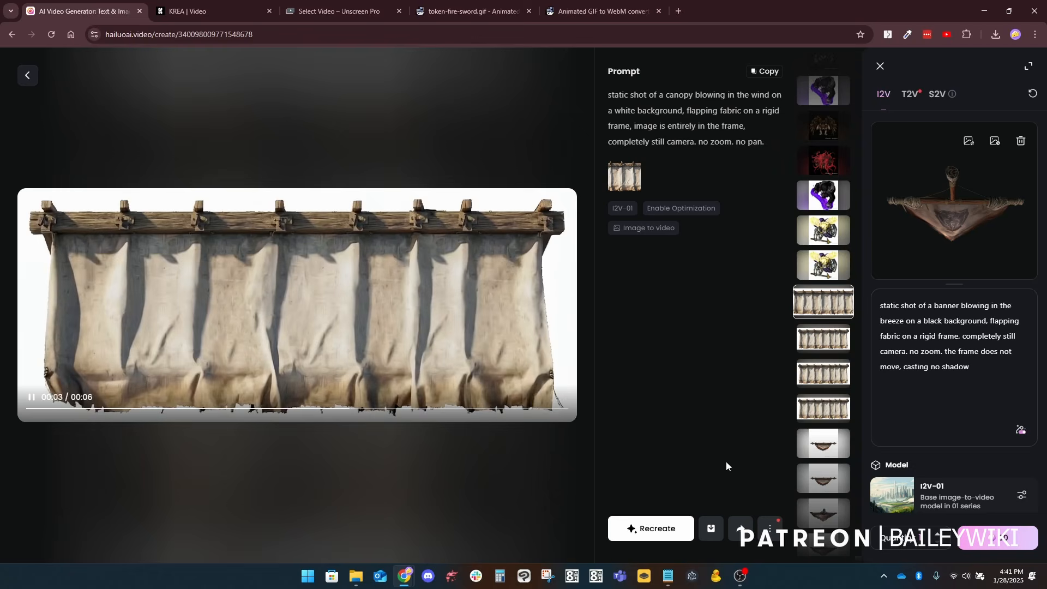
Step: Review the animated token videos of the paladin, drow mage, tentacled abomination and harpy together with their prompts
left_click(826, 267)
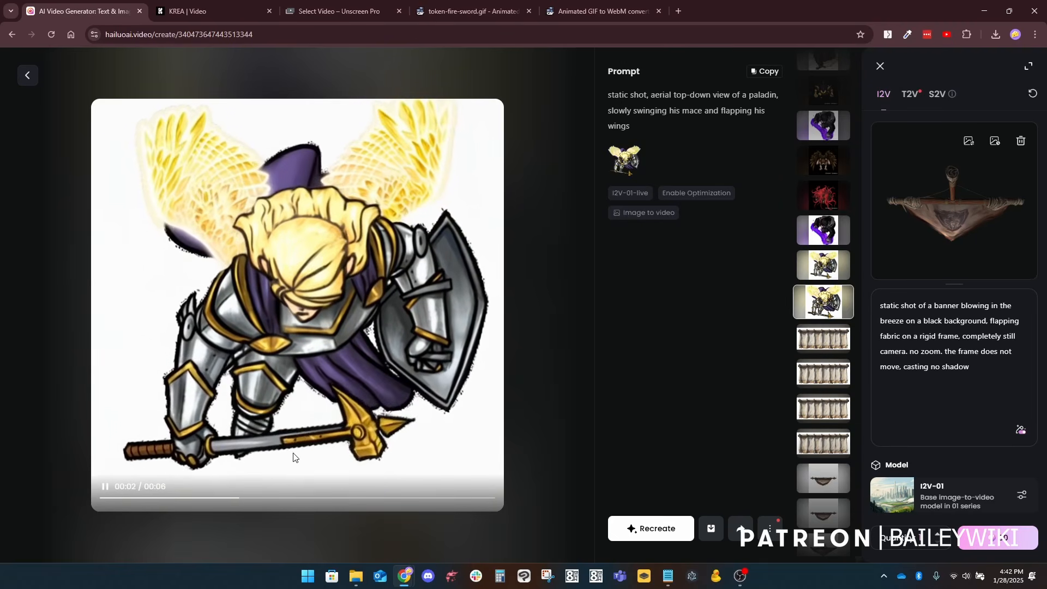
left_click(823, 271)
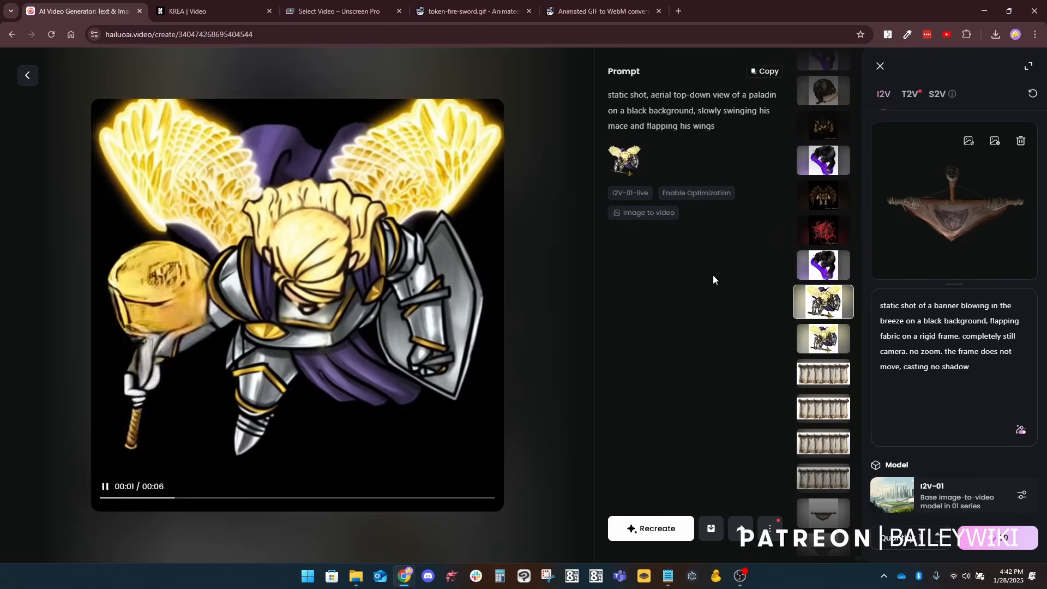
left_click(828, 267)
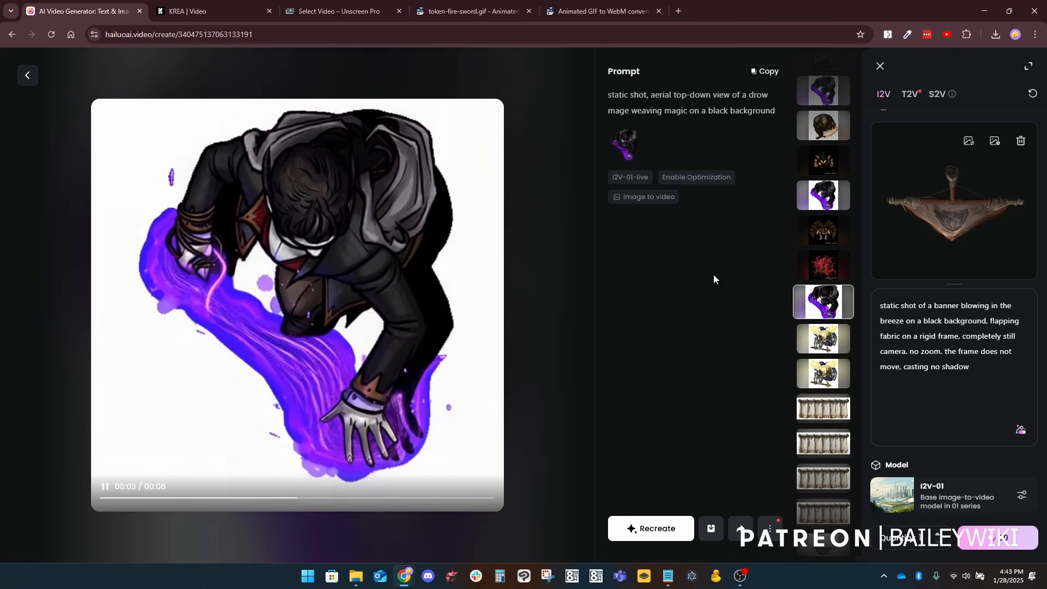
left_click(824, 265)
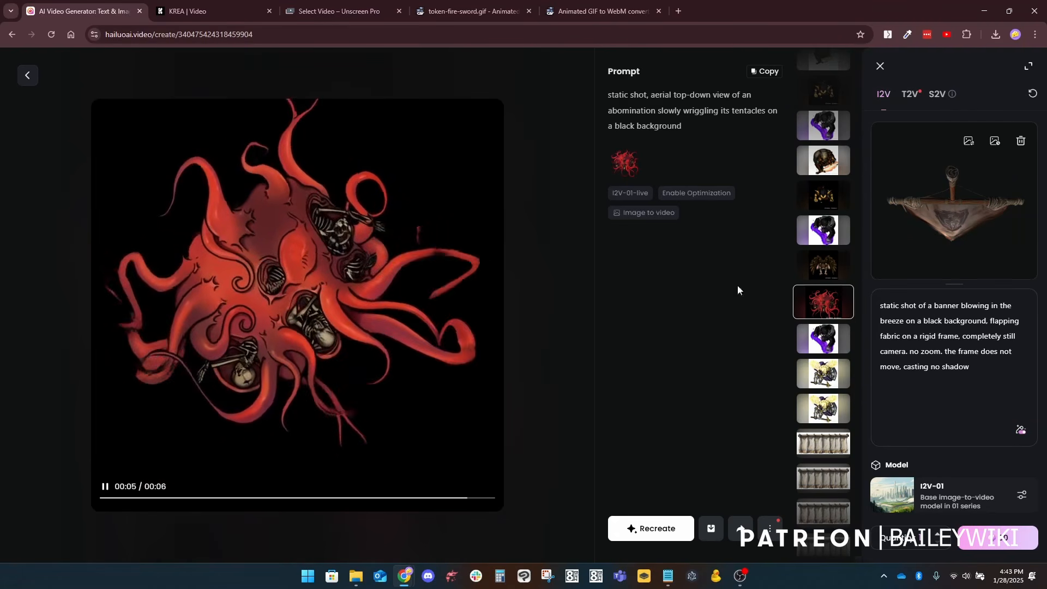
left_click(824, 267)
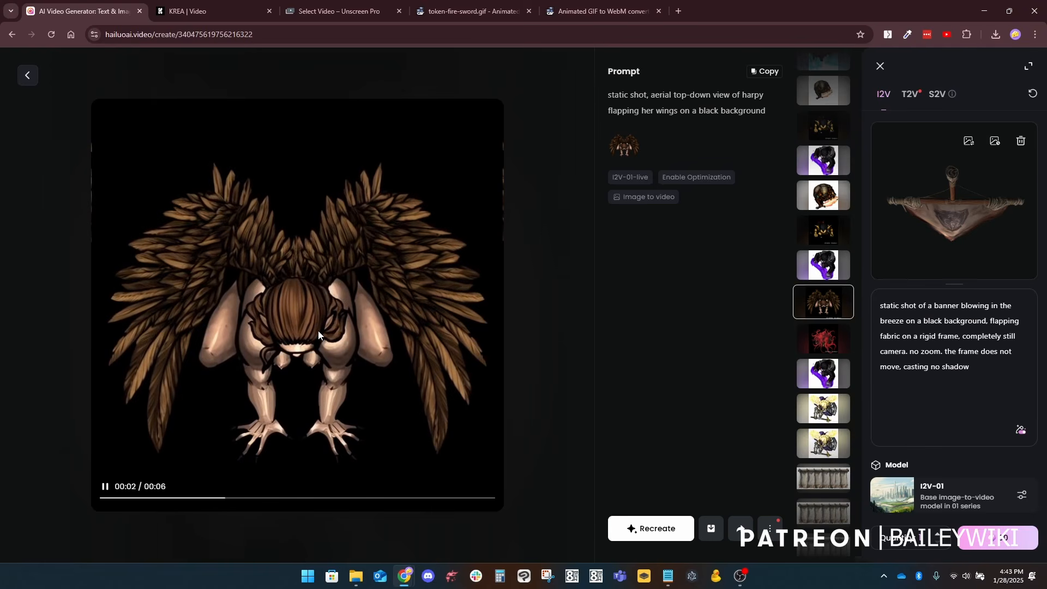
Step: Compare the two black-background mage spellcasting videos and view the goblin archer video with its prompt
left_click(828, 269)
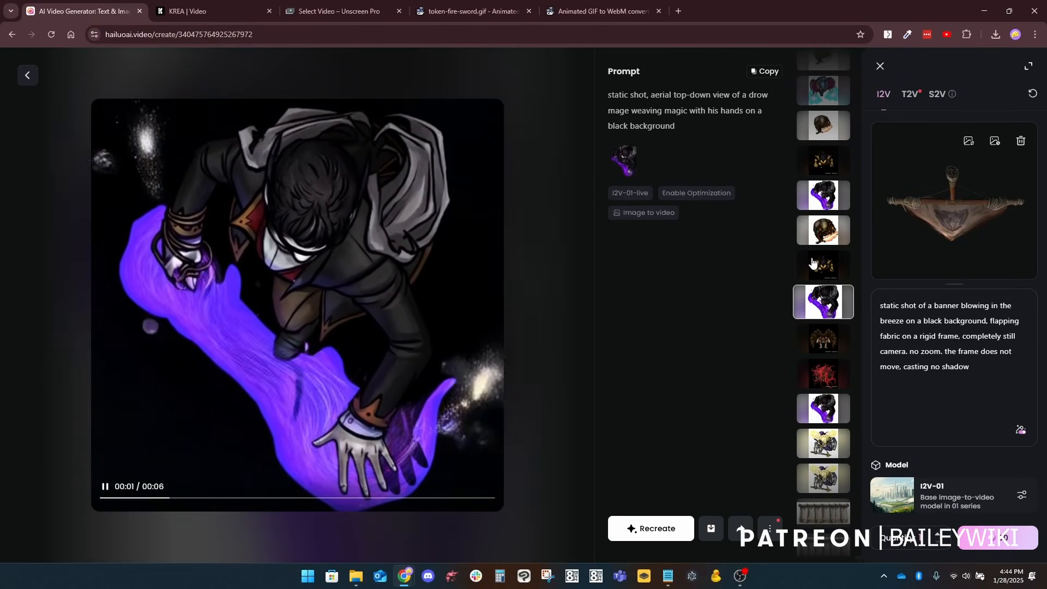
left_click(824, 196)
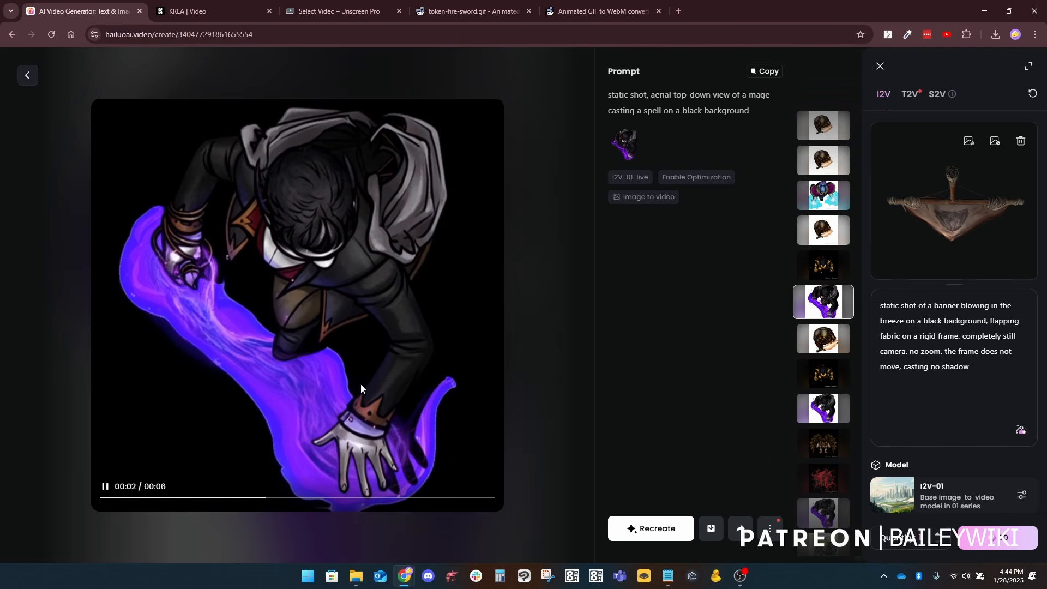
left_click(823, 373)
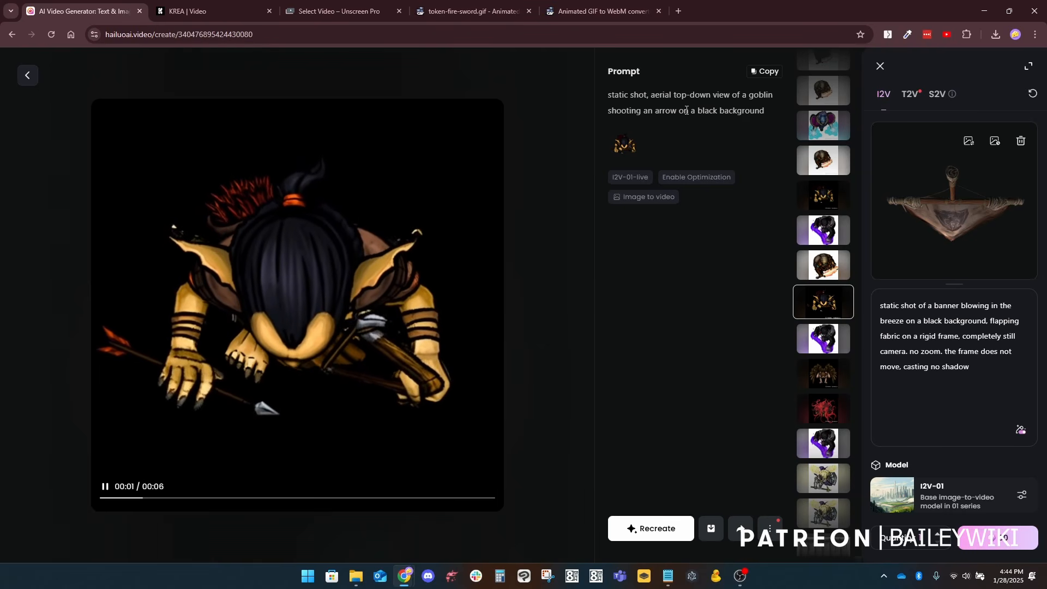
Step: Compare the flaming-sword fighter, goblin archer and electric-magic wizard videos, checking the framing and the wording of their prompts
left_click(829, 266)
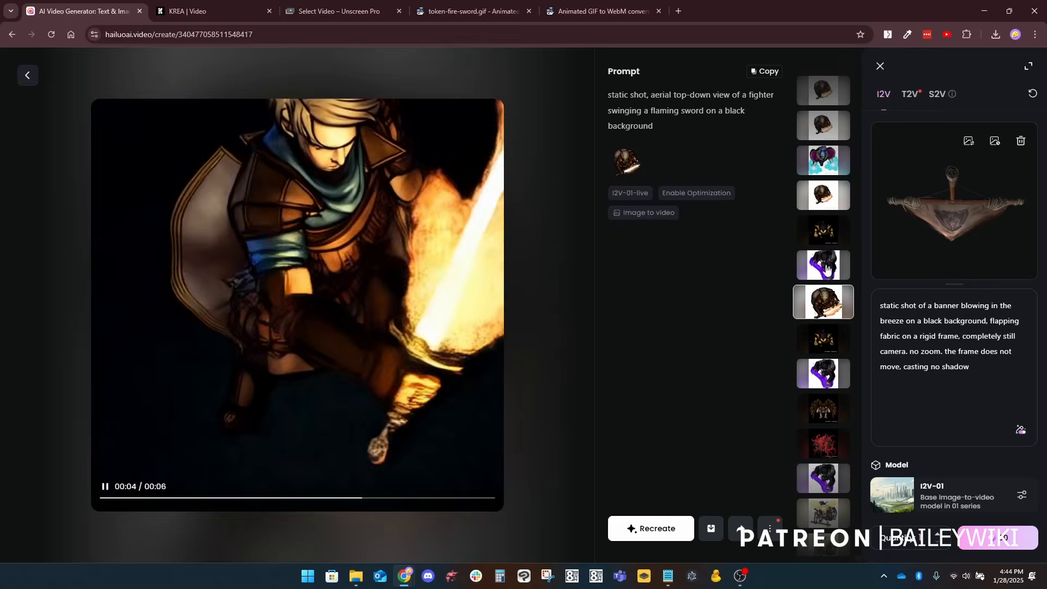
left_click(825, 226)
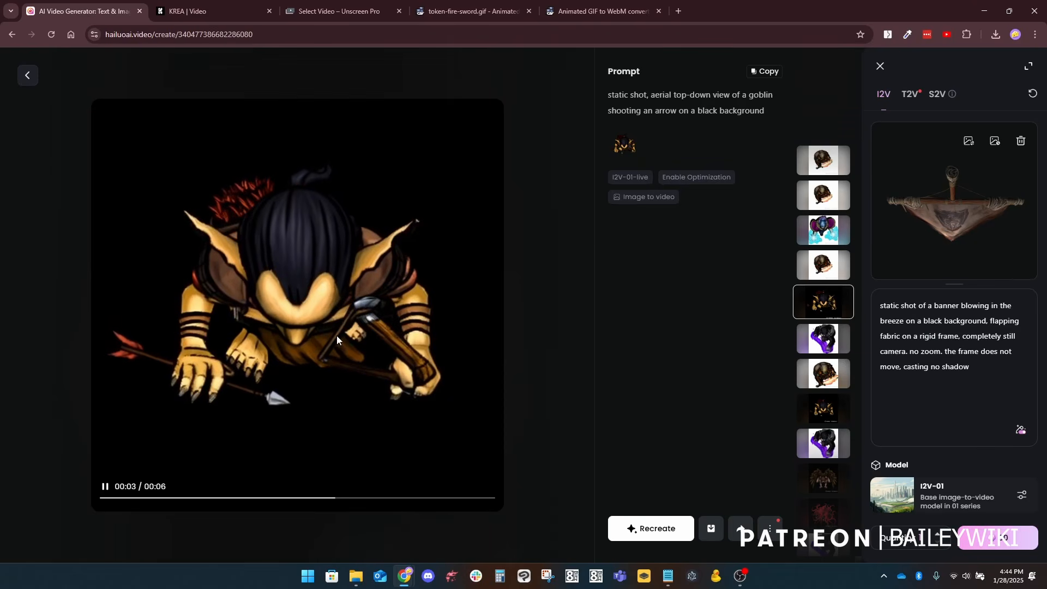
left_click(825, 272)
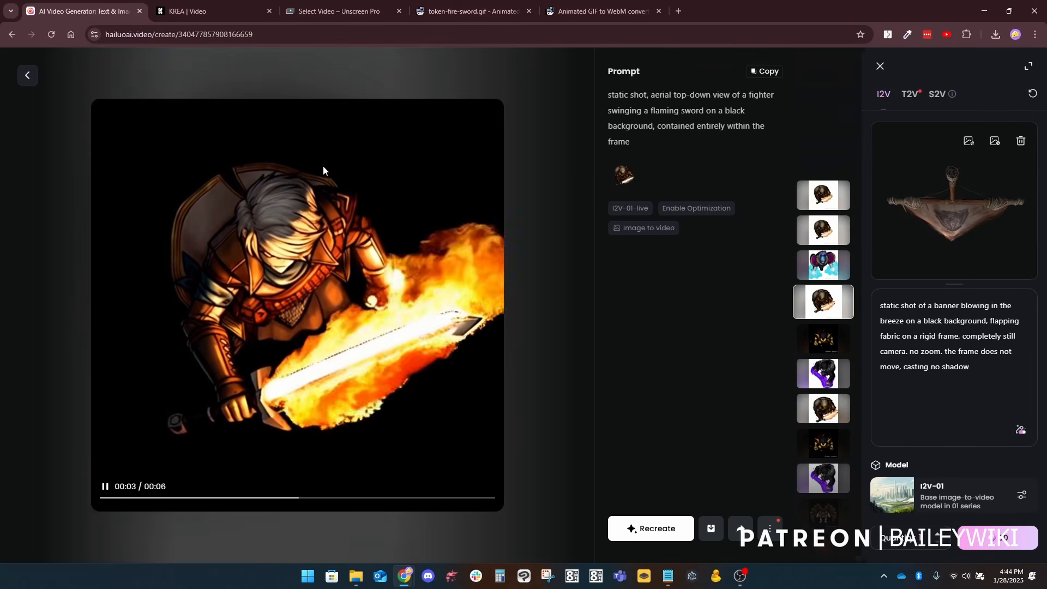
left_click(818, 266)
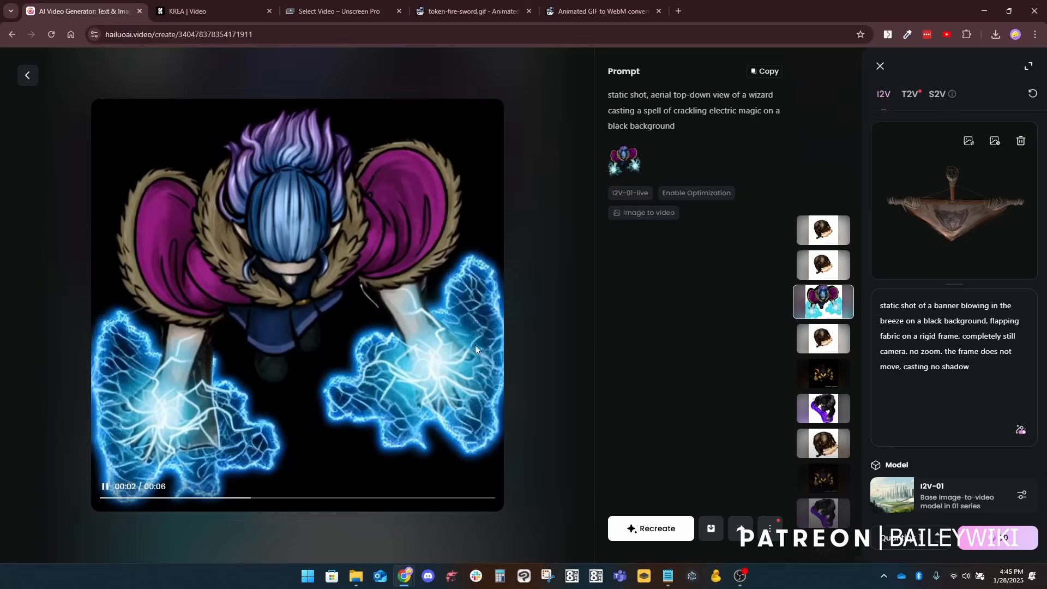
left_click(827, 272)
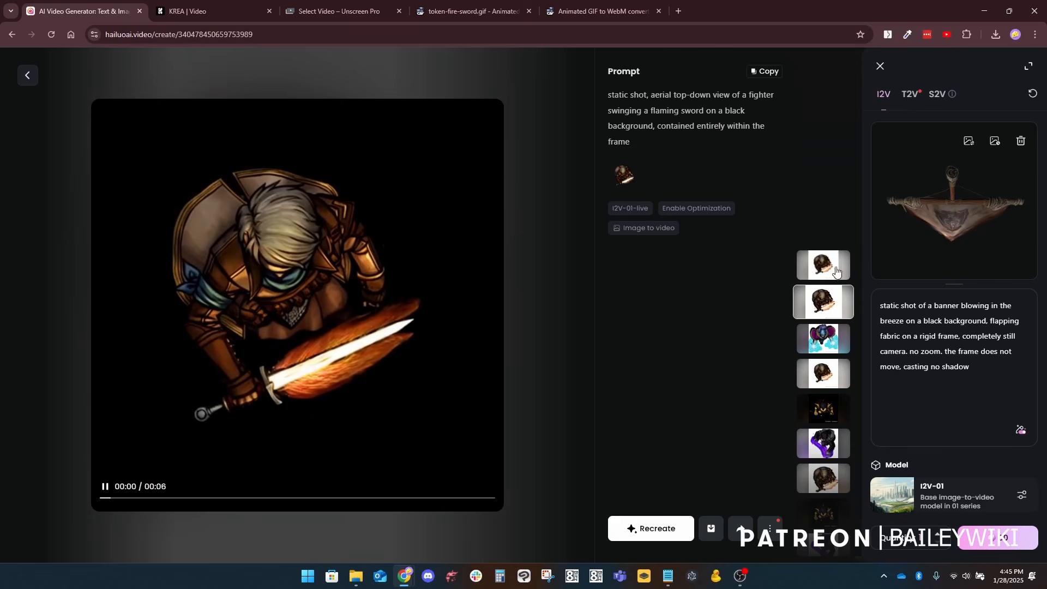
left_click(826, 268)
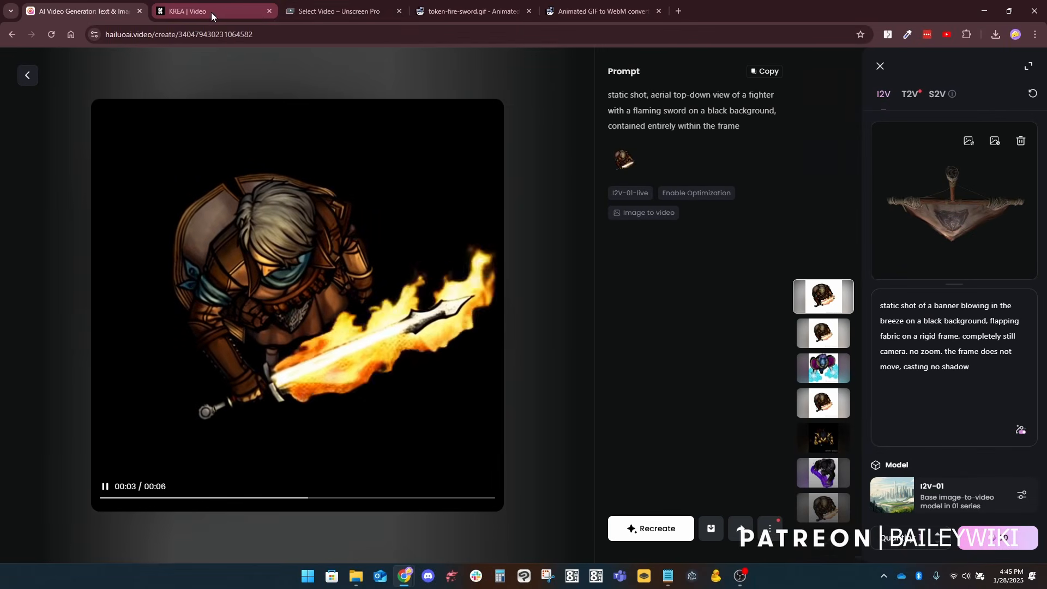
Step: Switch to Unscreen and view its Free Clips upload page and its Unscreen Pro page
left_click(329, 13)
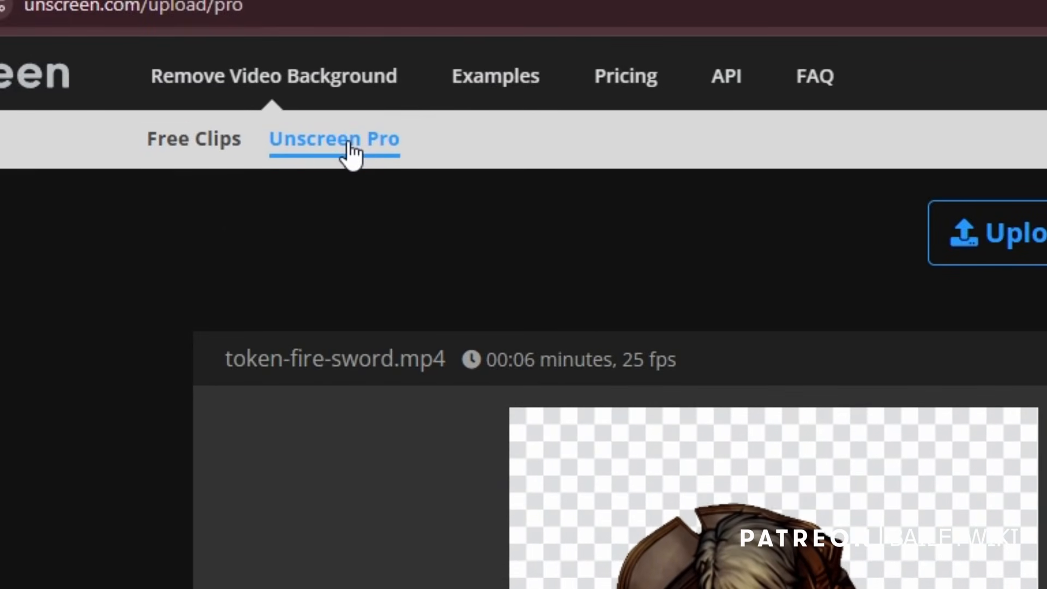
left_click(195, 143)
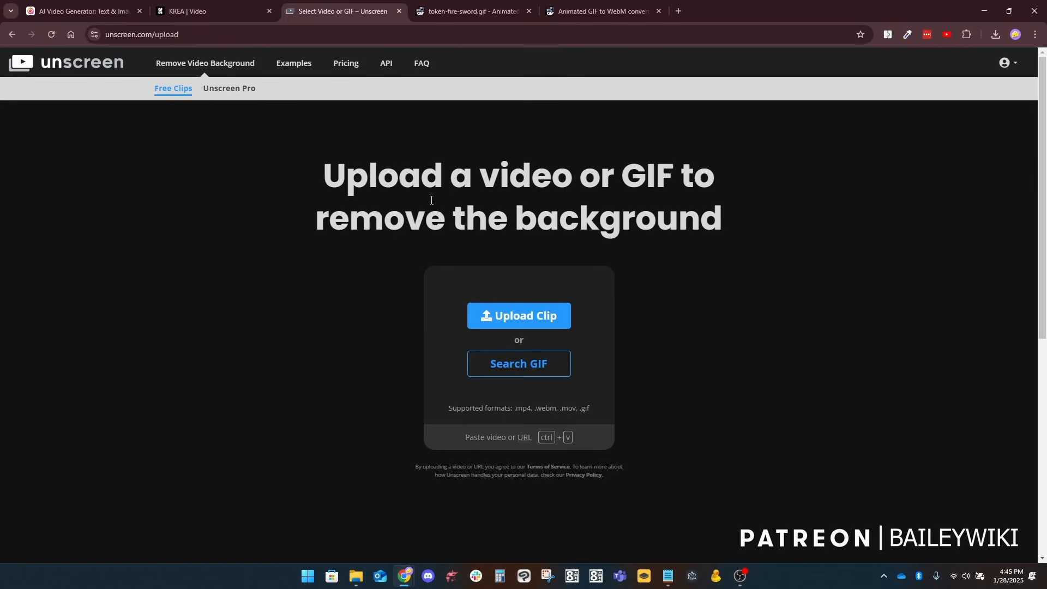
left_click(233, 90)
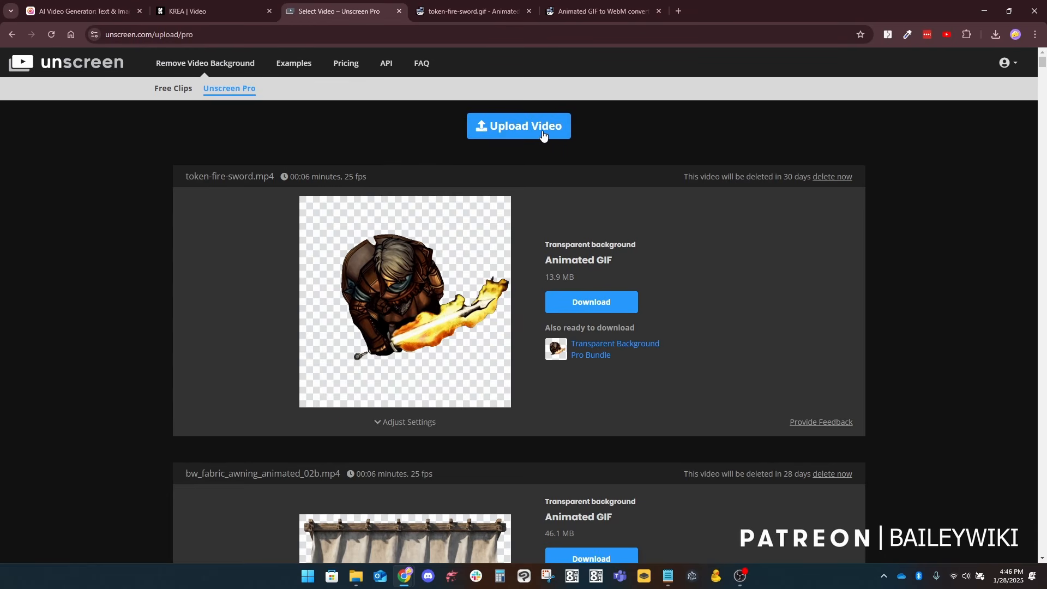
Step: Return to Hailuo and recreate the latest flaming-sword fighter video, replacing the current prompt with its prompt and image
left_click(81, 12)
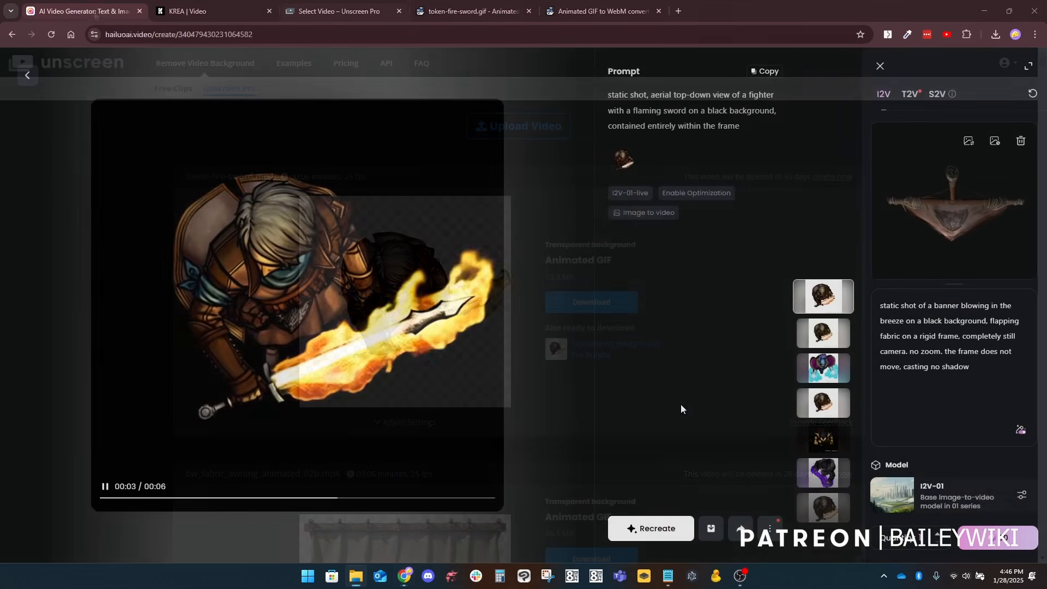
left_click(654, 530)
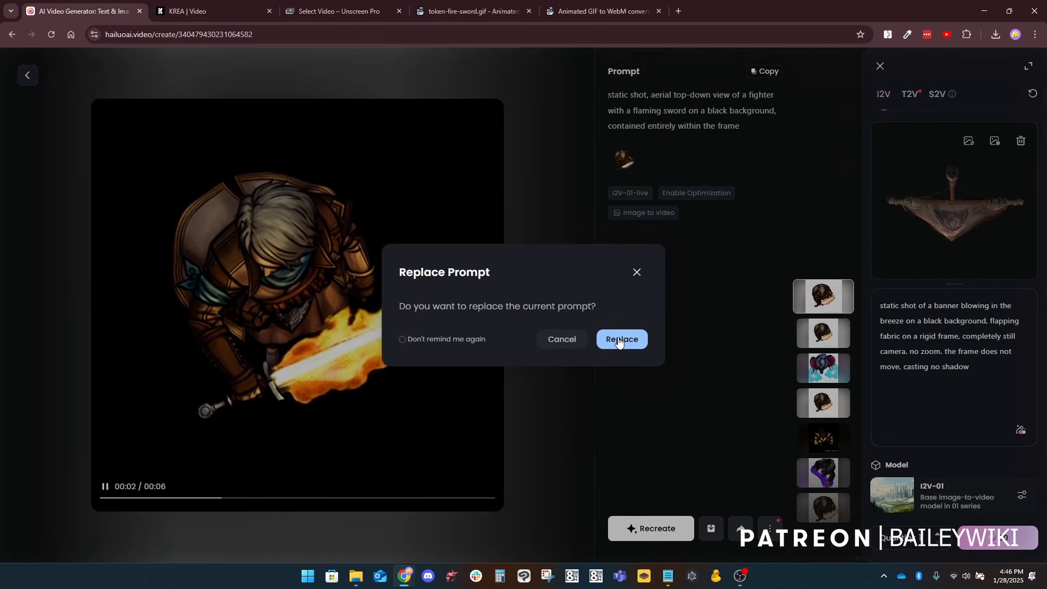
left_click(621, 339)
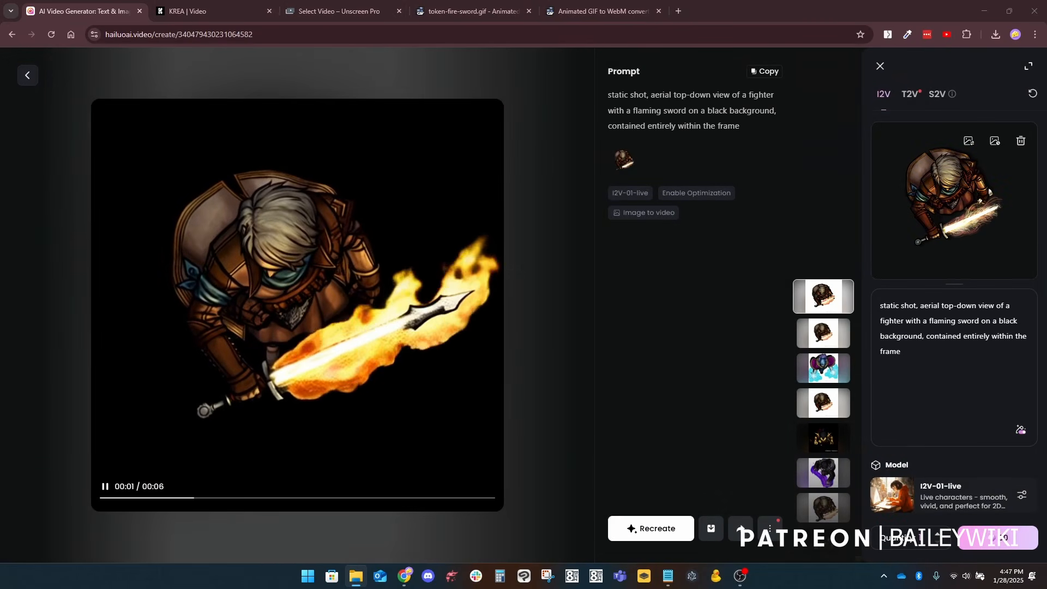
Step: Swap in the purple-cloaked rogue image, reword the prompt to "a rogue sharpening his swords together", and generate the video with I2V-01-live
left_click_drag(1046, 229, 950, 234)
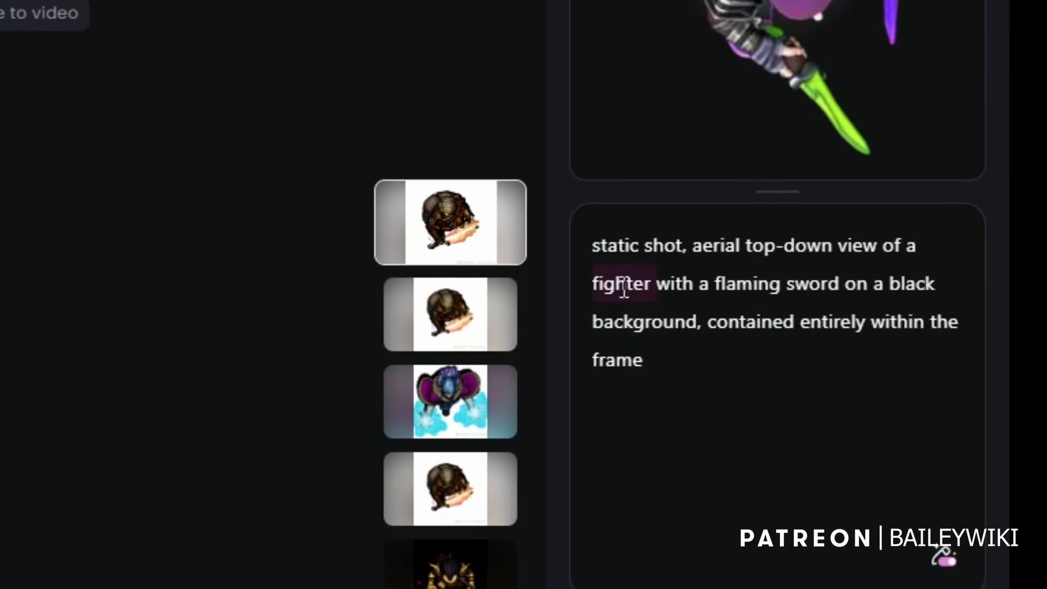
type("rogue sharpen")
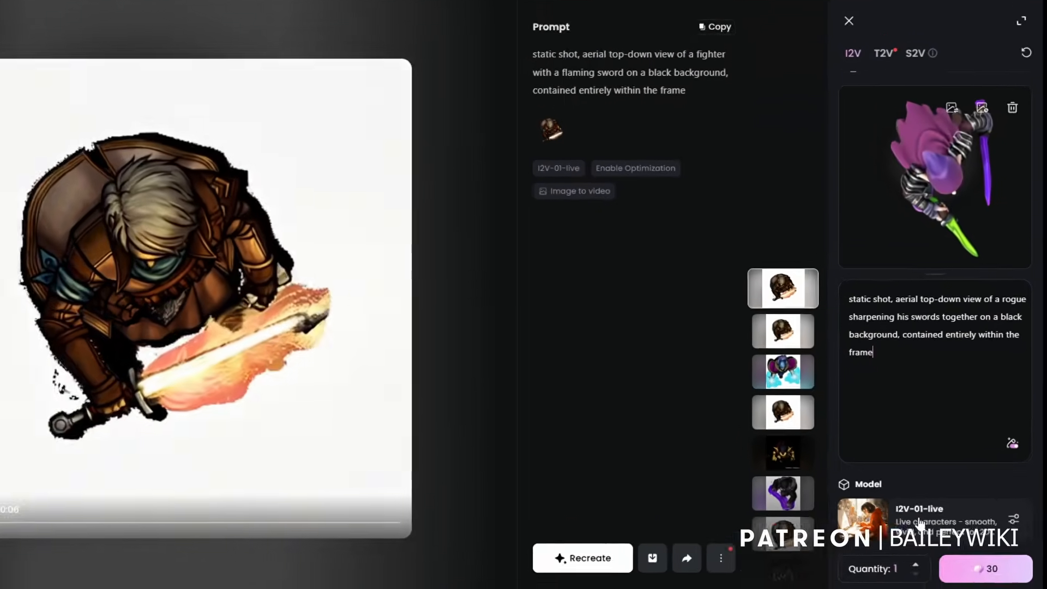
left_click(942, 497)
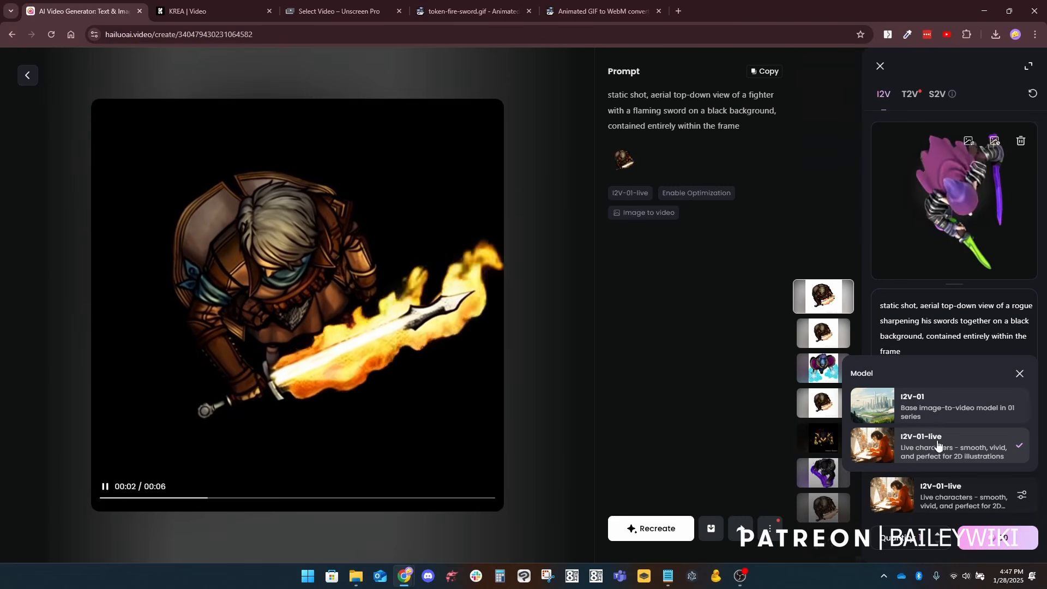
left_click(998, 540)
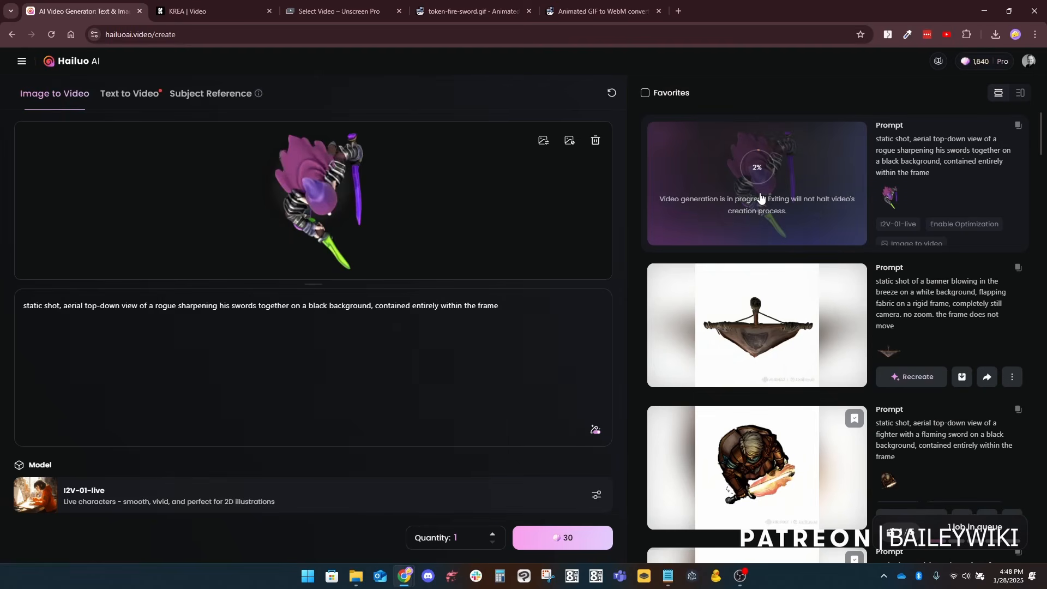
Step: Open the finished rogue sword-sharpening video from the creation list and watch it
scroll(800, 370, "down", 5)
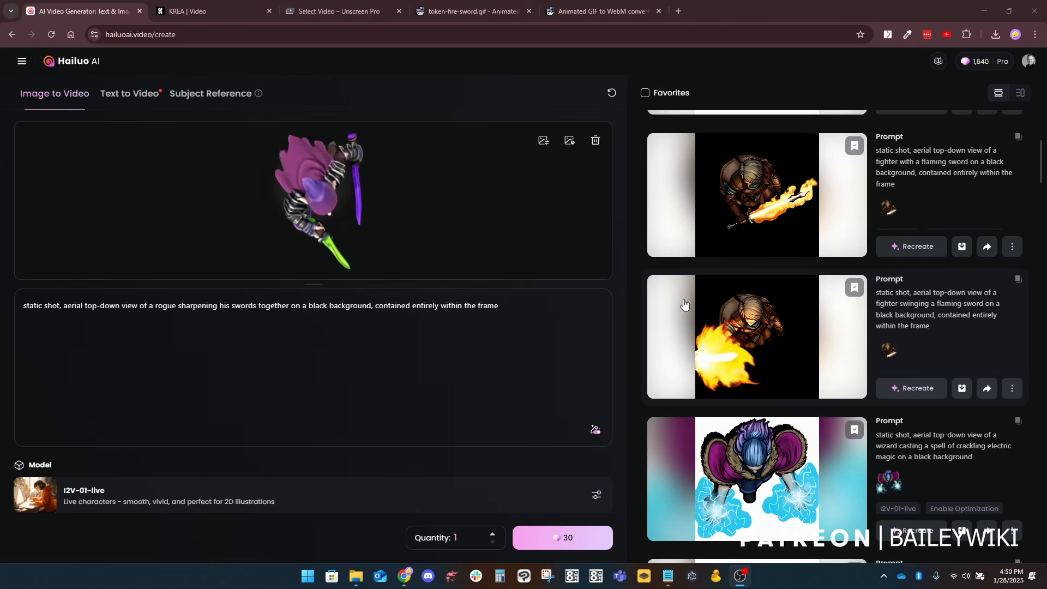
scroll(767, 273, "up", 5)
left_click(766, 187)
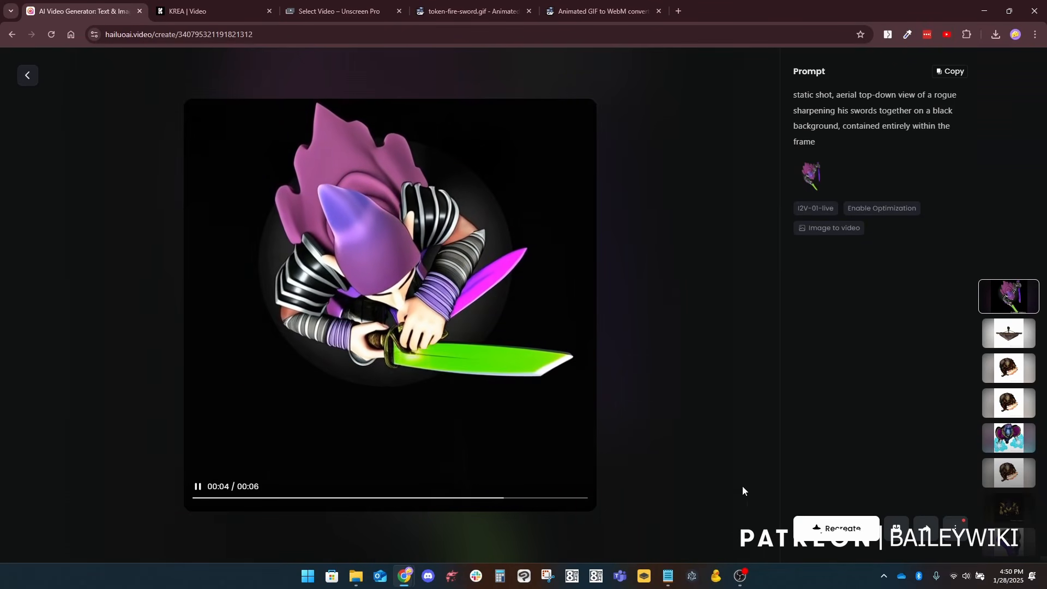
Step: Recreate the rogue video with "sharpening his swords together" changed to "holding swords in two hands" in the prompt, and generate it
left_click(840, 530)
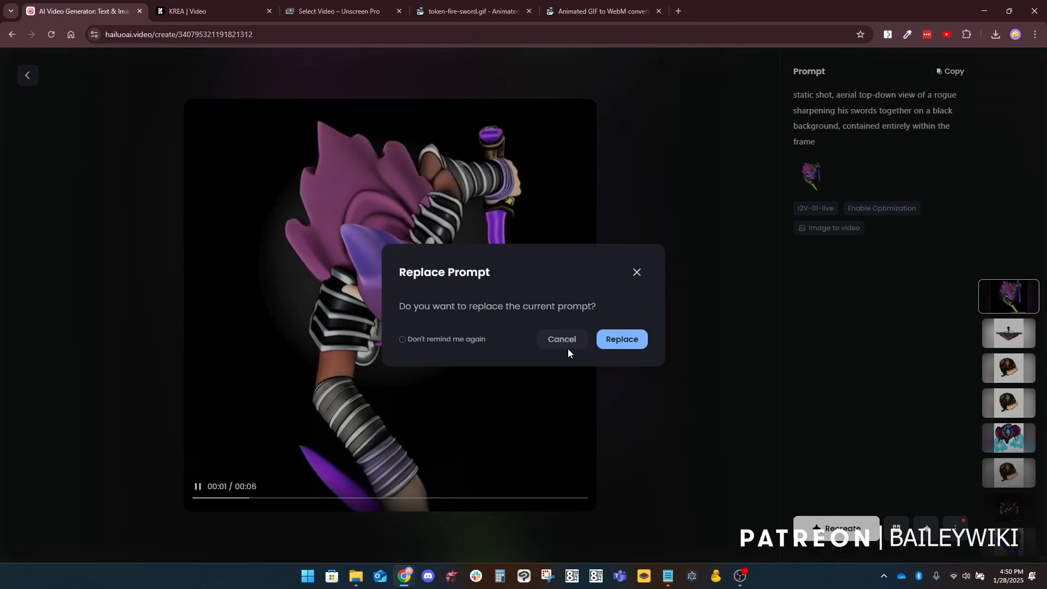
left_click(620, 341)
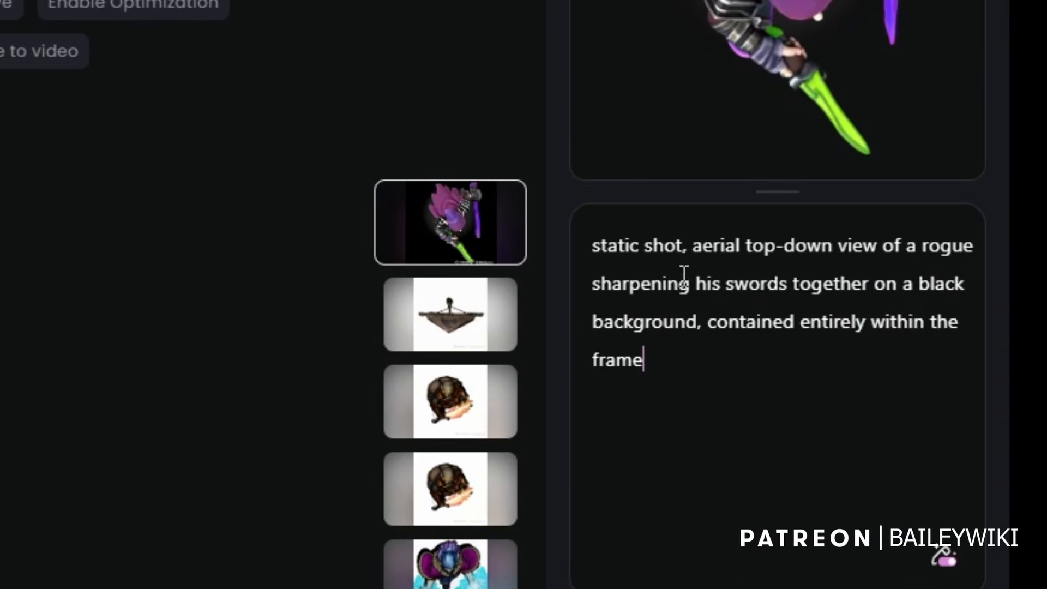
left_click(706, 284)
left_click_drag(598, 283, 878, 283)
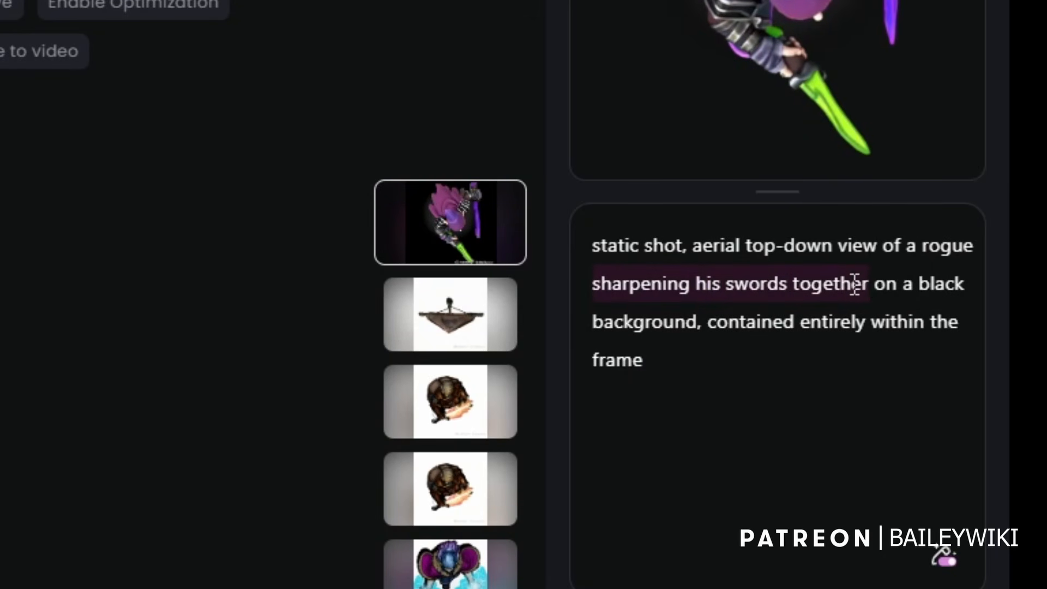
type("holding sw")
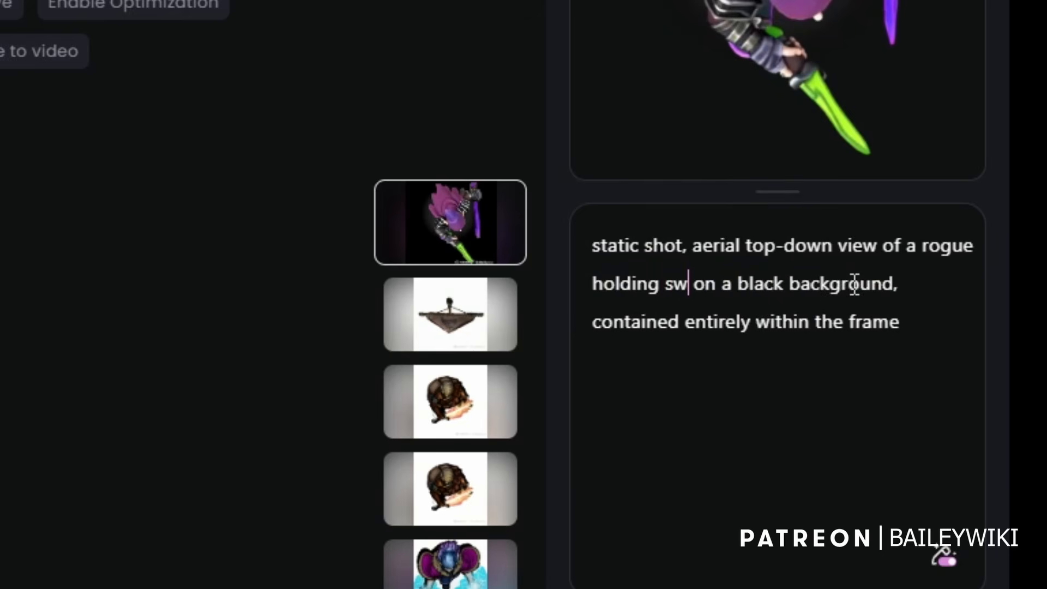
type("ords in two hands")
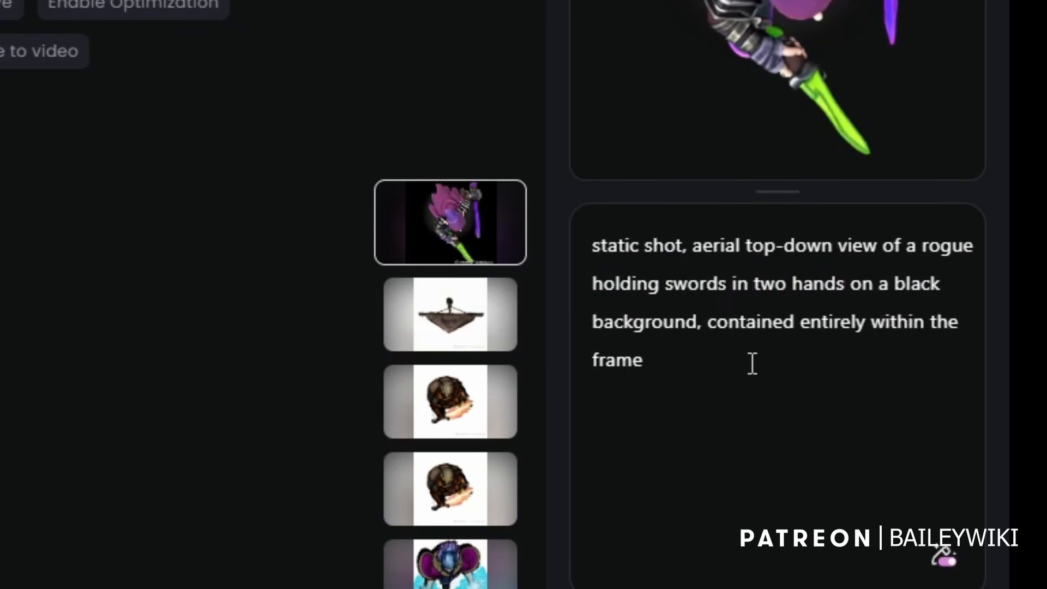
left_click(731, 362)
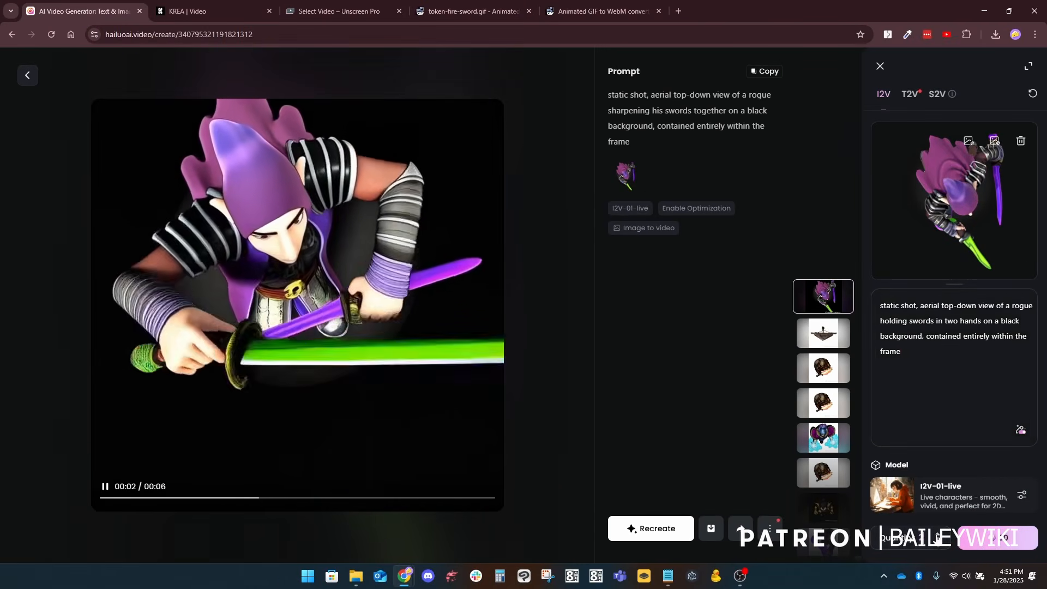
left_click(998, 539)
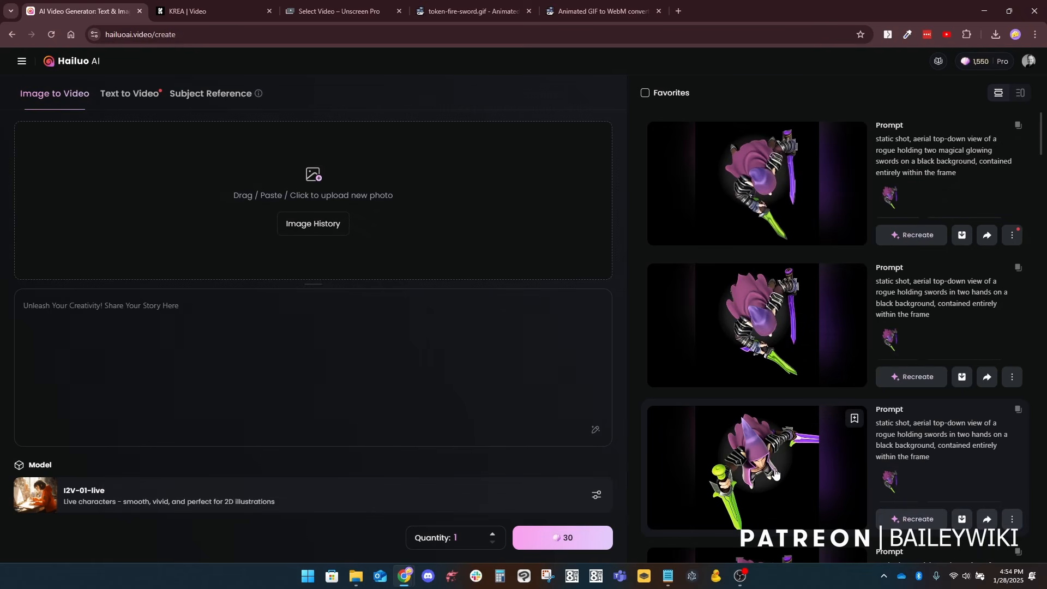
Step: Compare the two "holding swords in two hands" rogue videos with the "two magical glowing swords" version
left_click(774, 460)
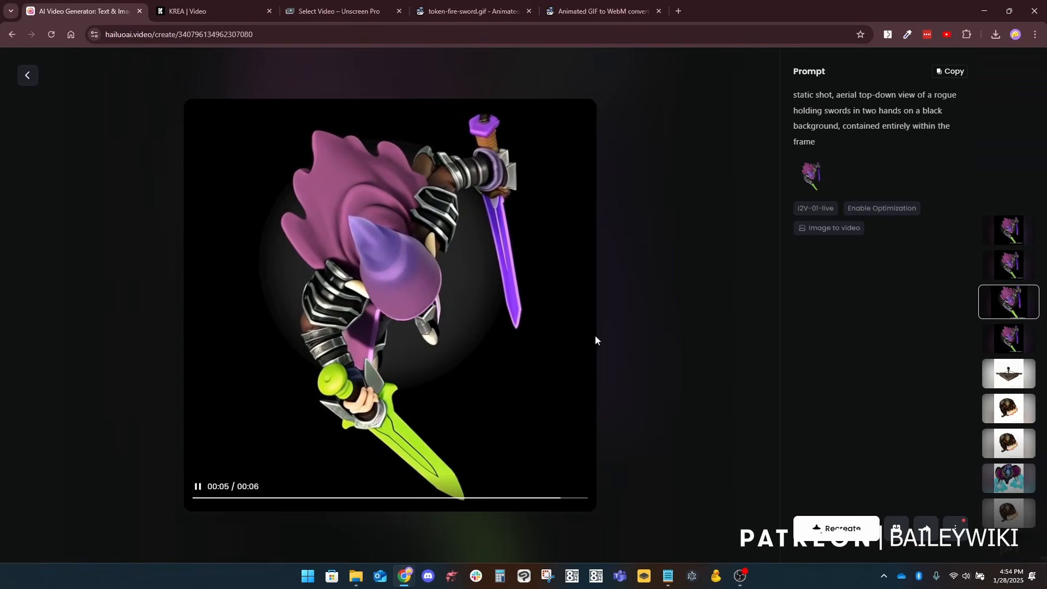
left_click(1009, 267)
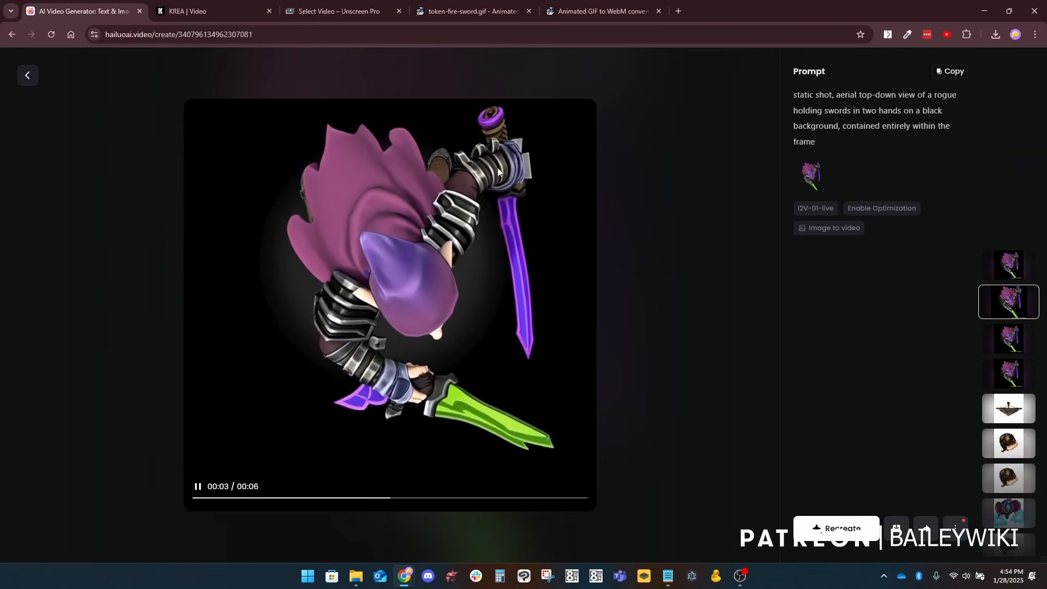
left_click(1015, 263)
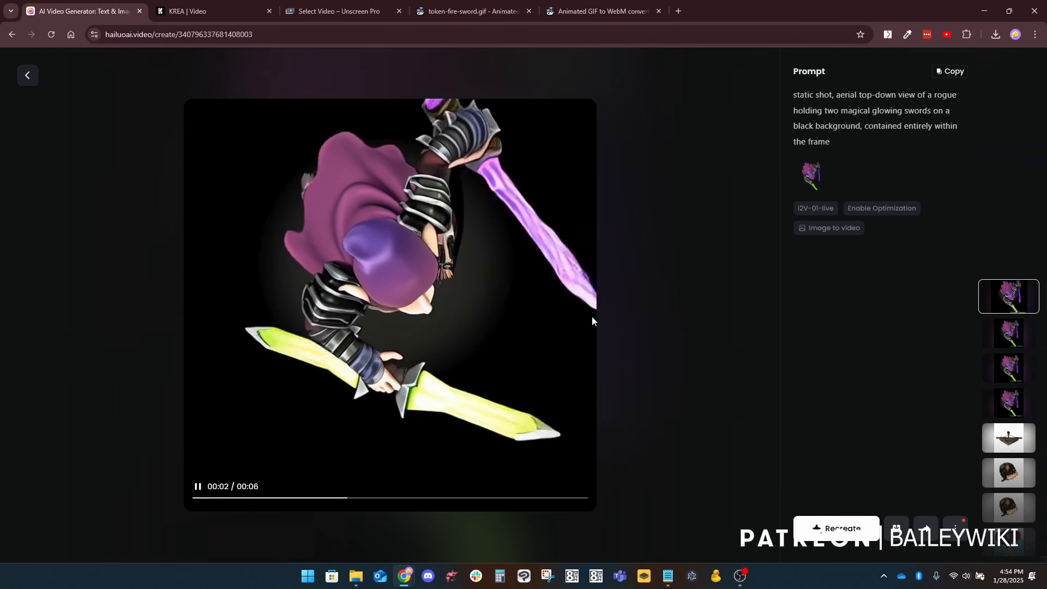
left_click(1016, 338)
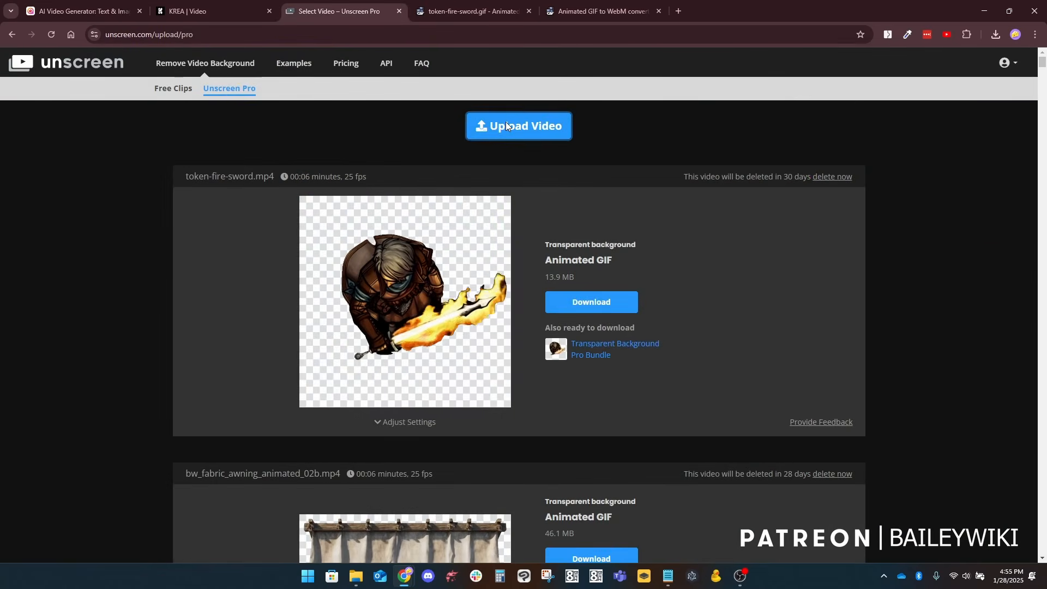
Step: Upload tomwise.mp4 to Unscreen Pro and process it as an animated GIF with a transparent background
left_click(506, 126)
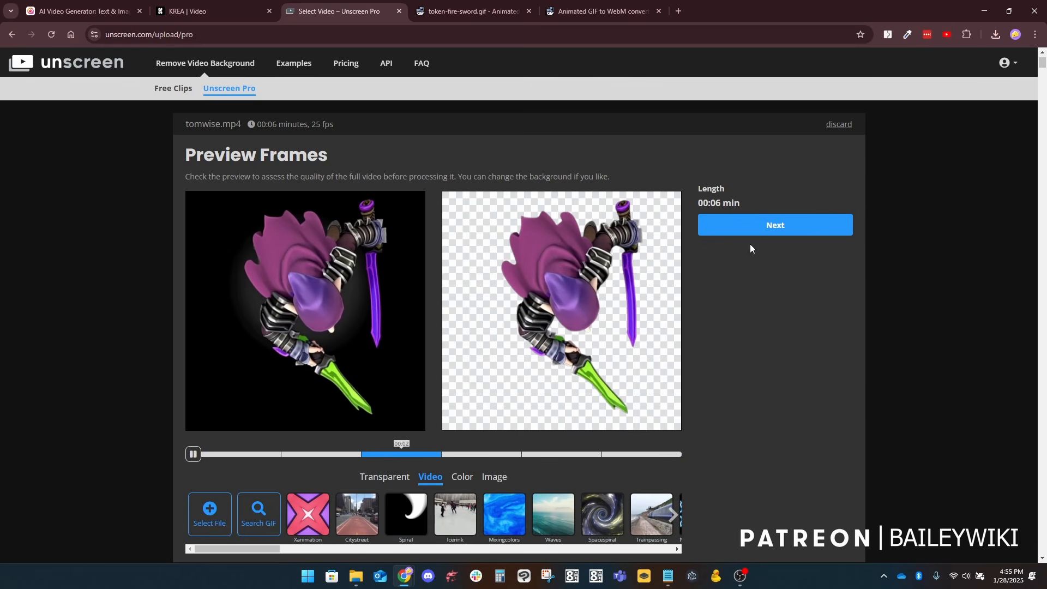
left_click(766, 228)
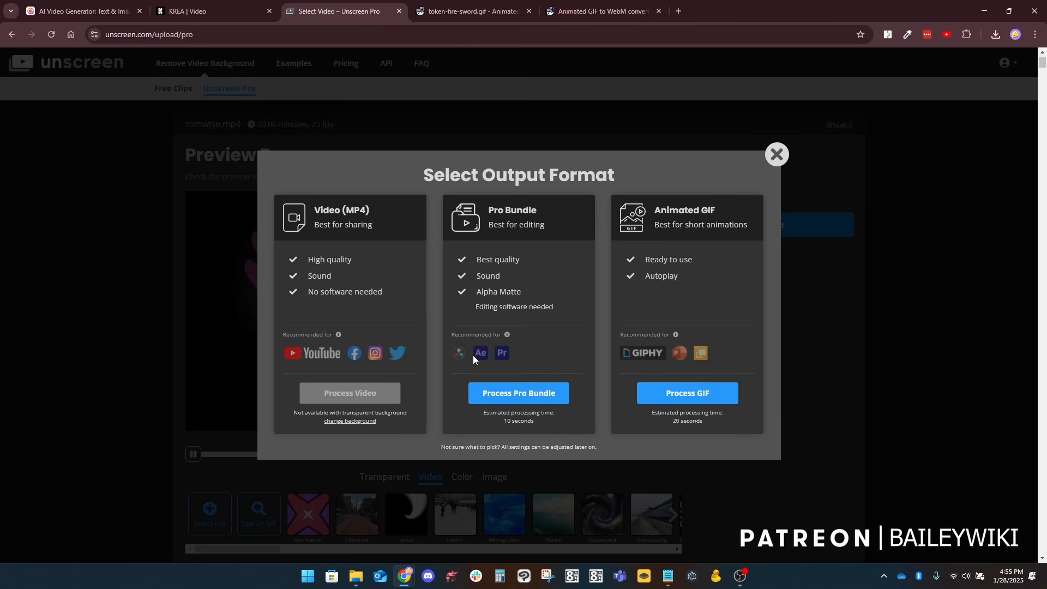
left_click(687, 394)
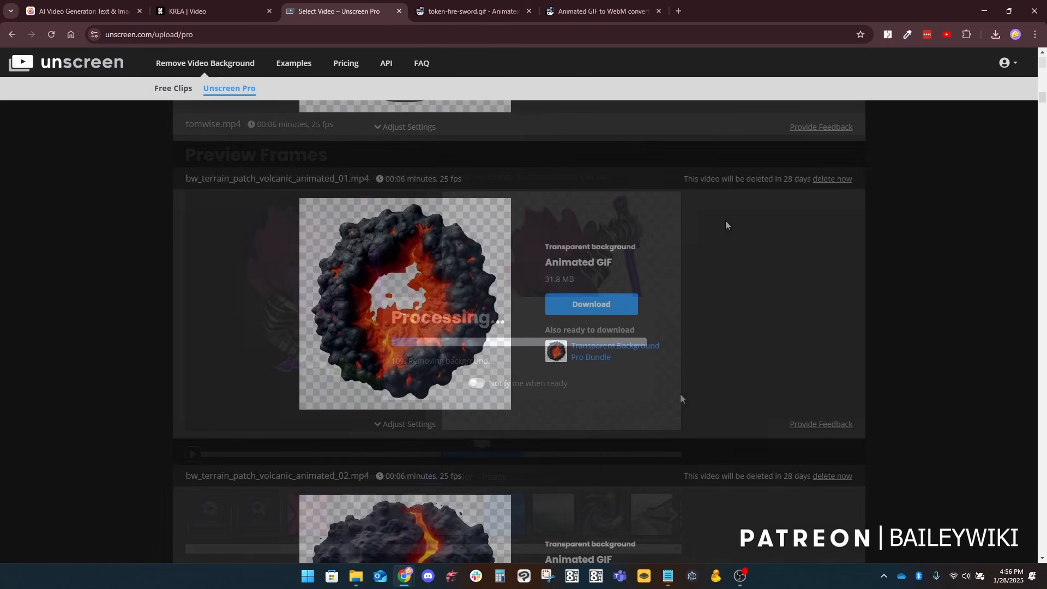
Step: Examine the background removal on the processed volcanic terrain patch animations, including the lava areas and outer edges
scroll(706, 232, "up", 4)
scroll(696, 206, "down", 4)
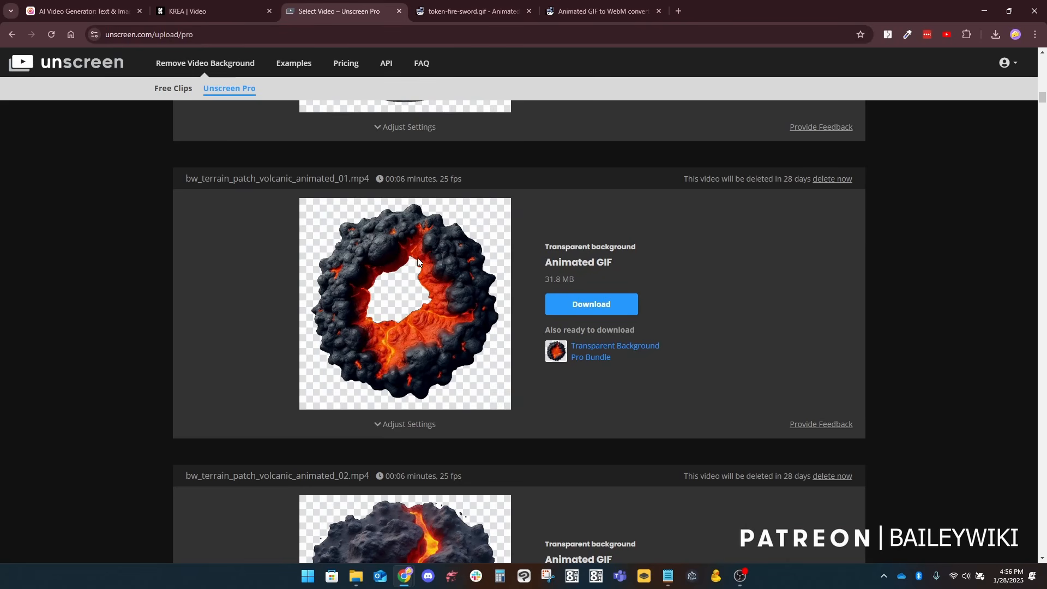
scroll(431, 327, "down", 5)
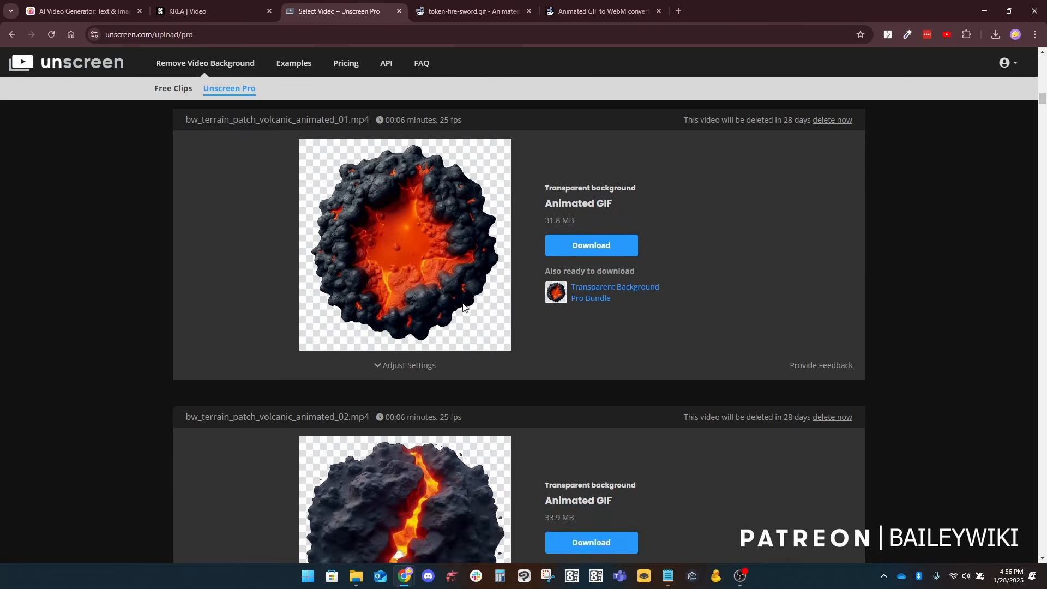
scroll(470, 327, "down", 2)
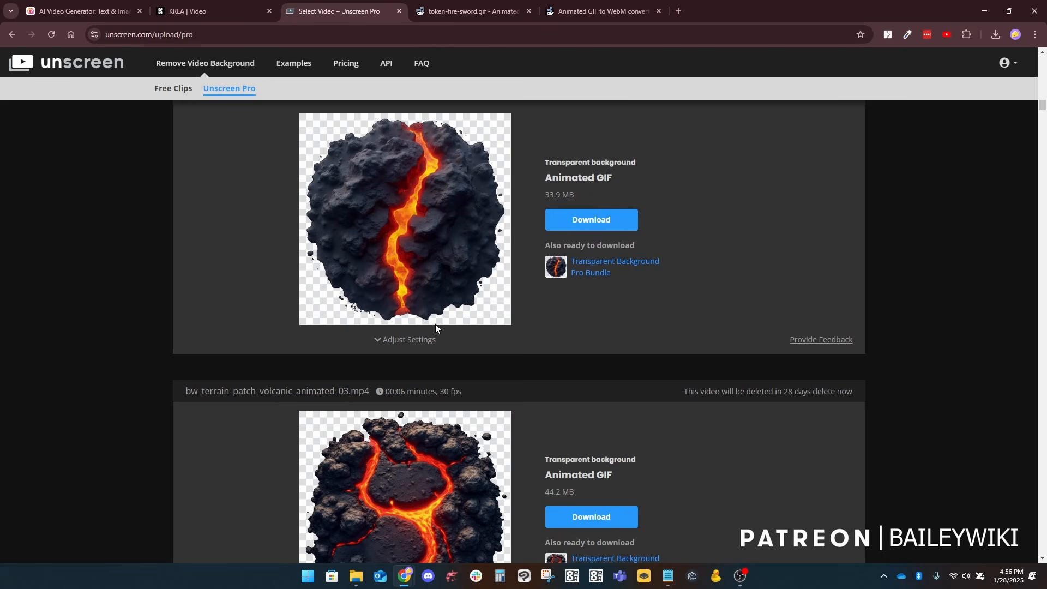
Step: Examine the background removal on bw_terrain_patch_volcanic_animated_03.mp4 and the stone fountain animation, including their edges
scroll(431, 327, "down", 2)
scroll(495, 369, "down", 1)
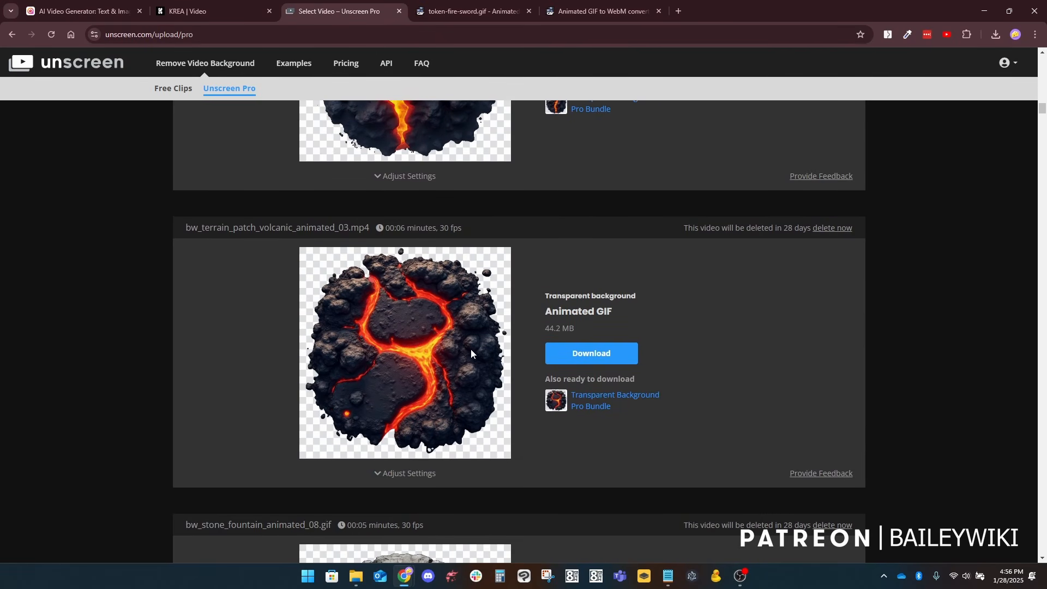
scroll(470, 349, "down", 2)
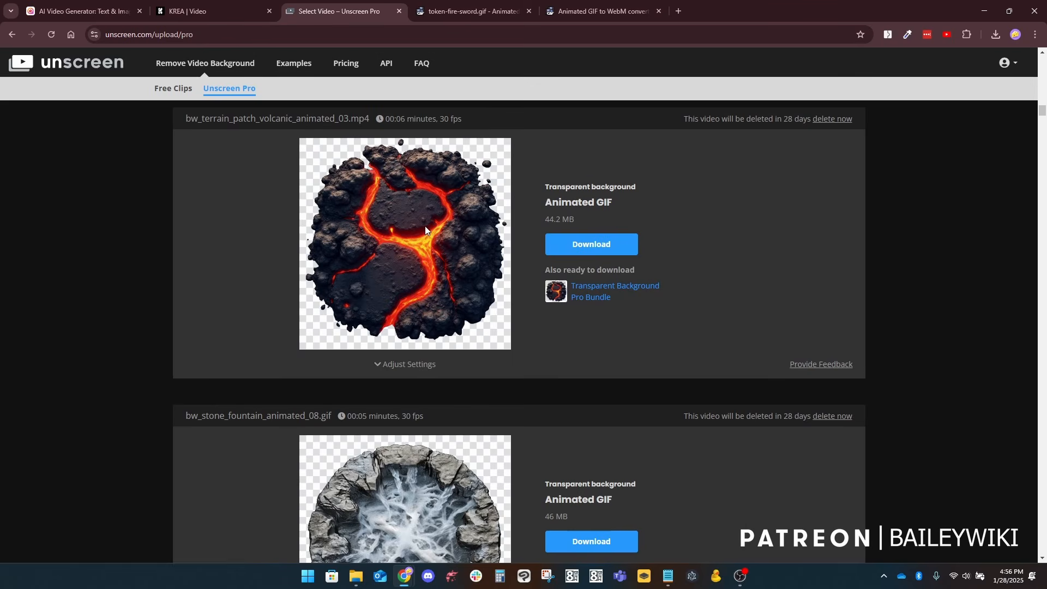
scroll(516, 352, "down", 3)
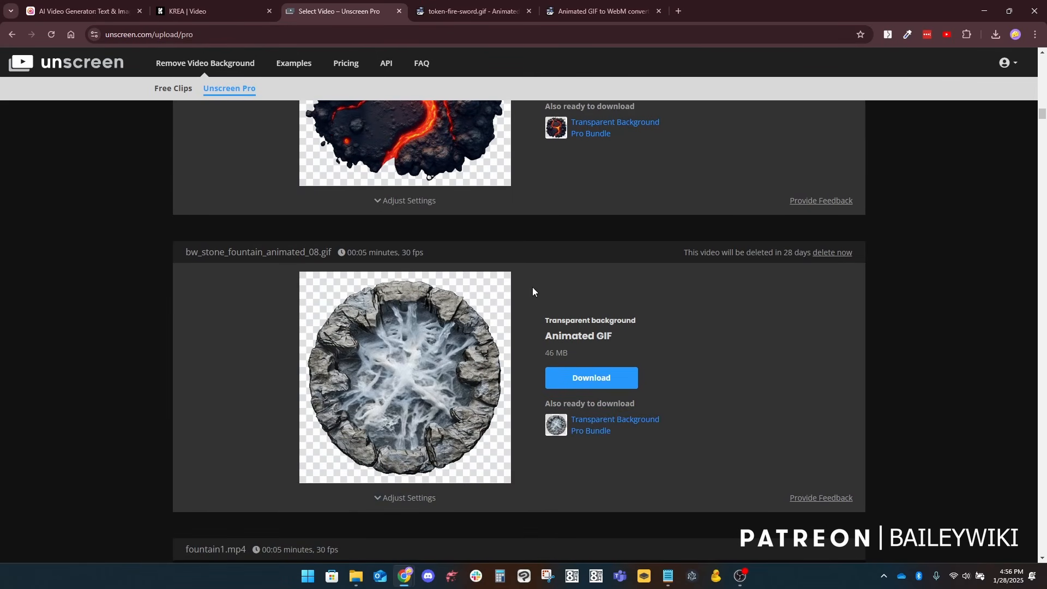
scroll(502, 264, "up", 1)
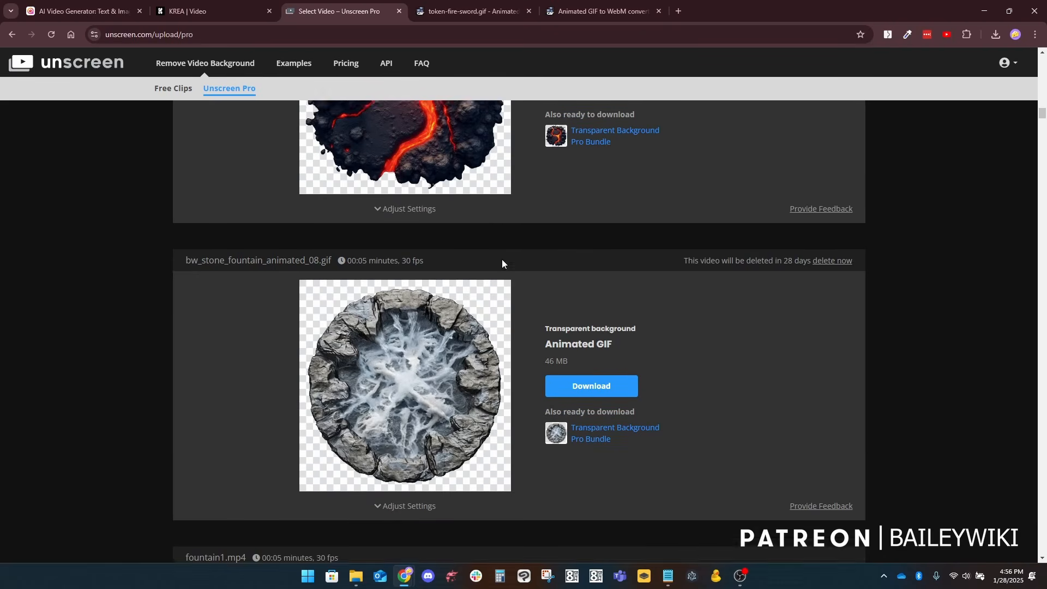
scroll(507, 251, "up", 10)
scroll(532, 216, "down", 10)
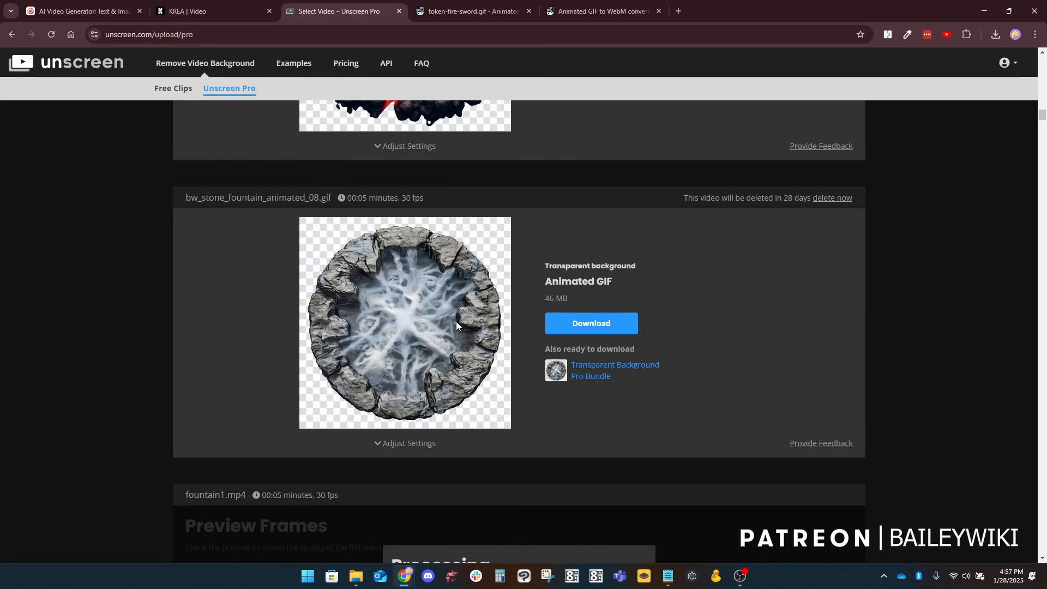
Step: Check the background removal progress of tomwise.mp4 and download its transparent animated GIF as tomwise.gif
scroll(452, 319, "up", 20)
scroll(400, 362, "up", 17)
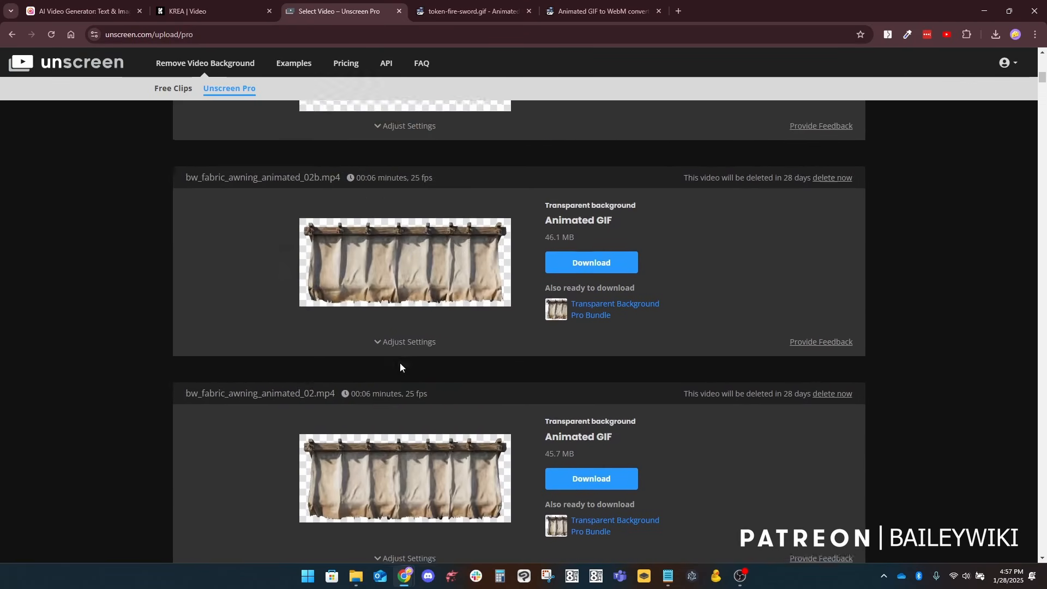
scroll(409, 367, "down", 5)
scroll(418, 370, "up", 9)
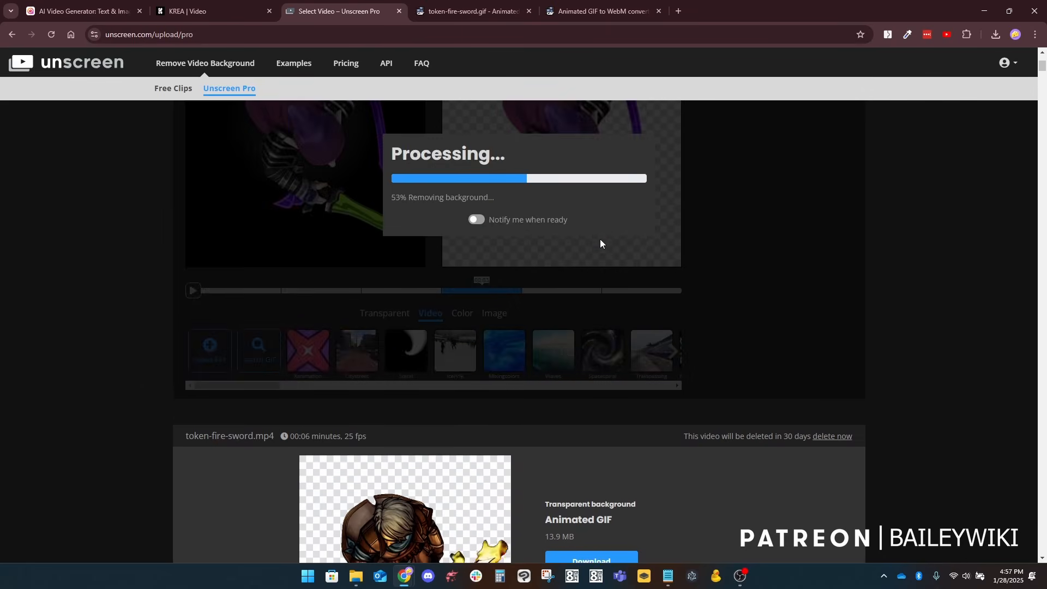
scroll(557, 306, "down", 3)
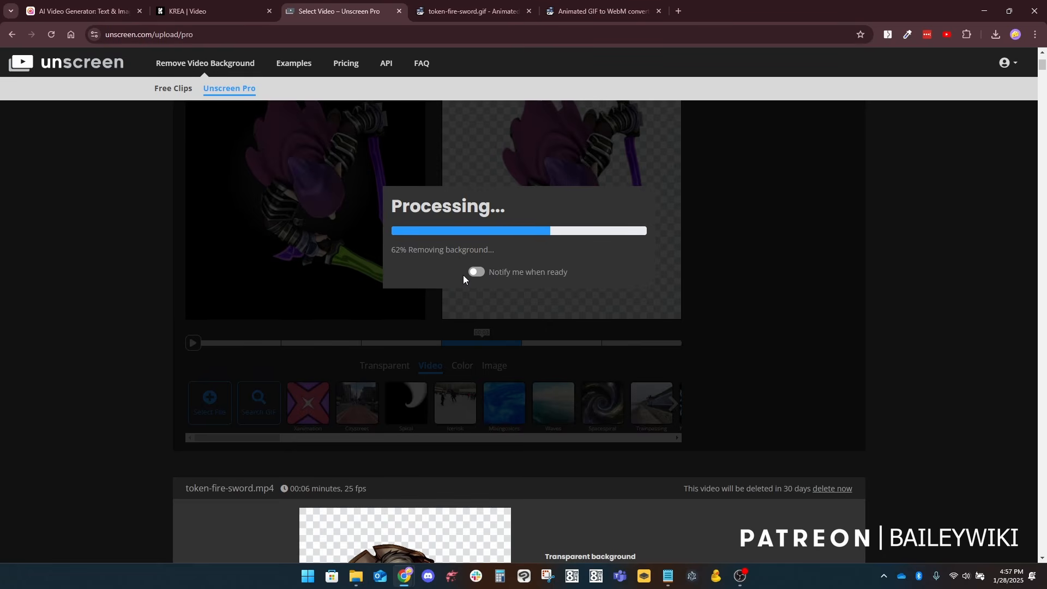
scroll(450, 282, "down", 2)
scroll(495, 261, "up", 4)
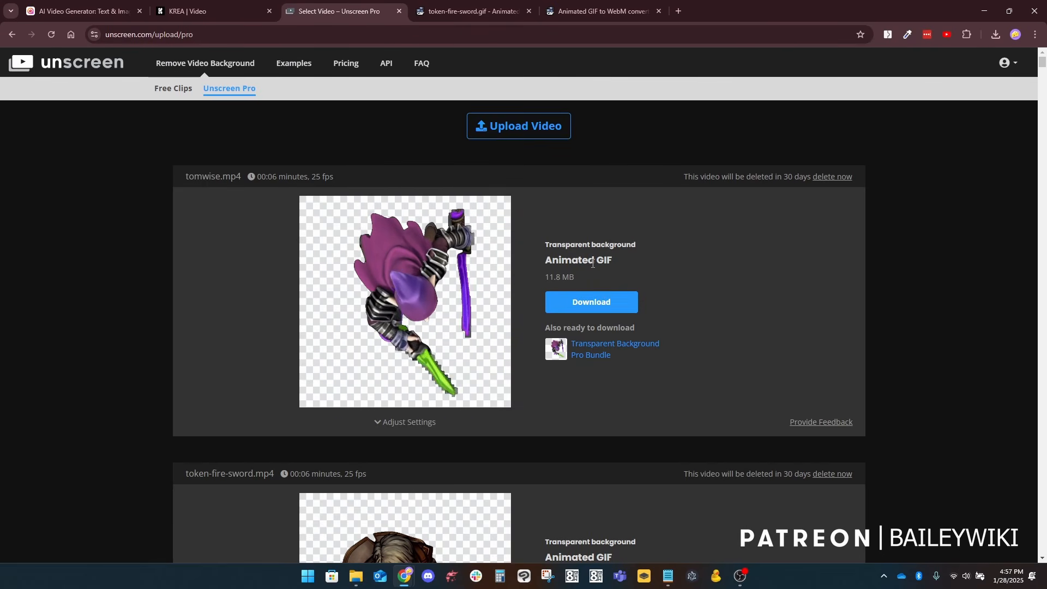
left_click(600, 306)
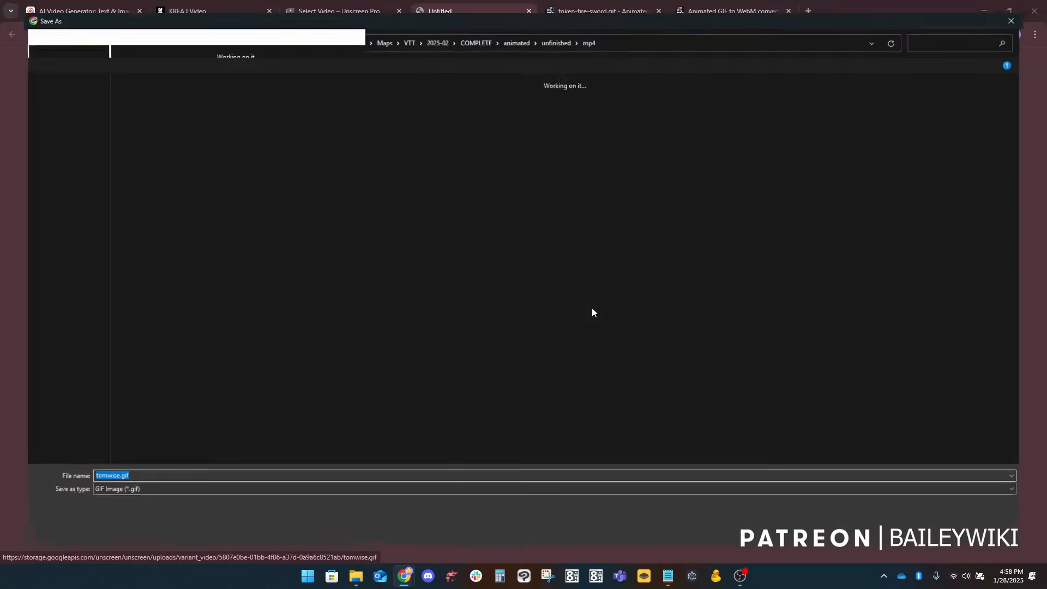
key("Return")
Step: Switch to ezgif and upload tomwise.gif to the Animated GIF Maker
left_click(467, 9)
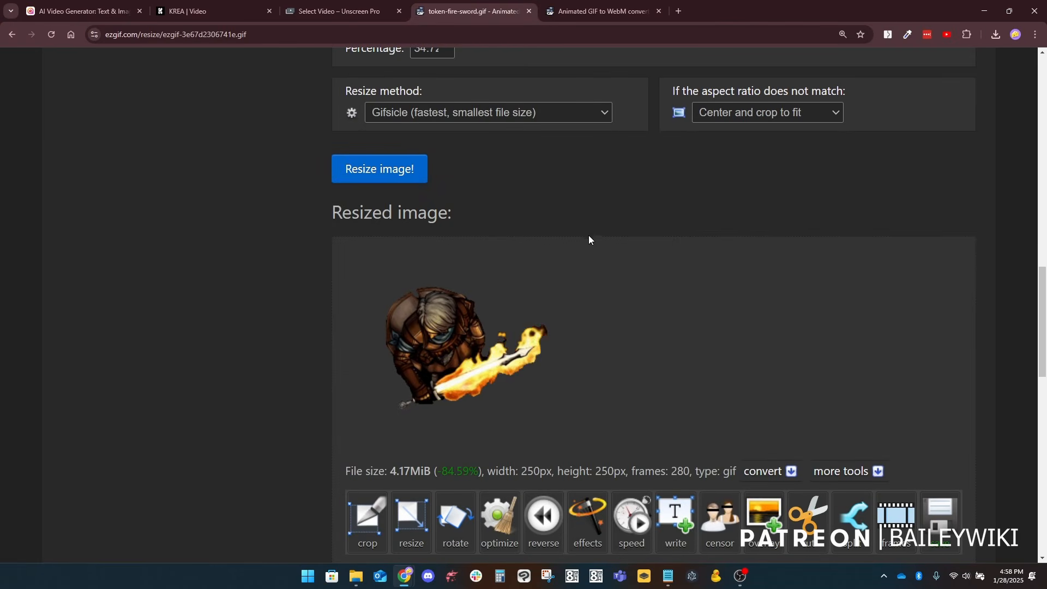
scroll(588, 235, "up", 15)
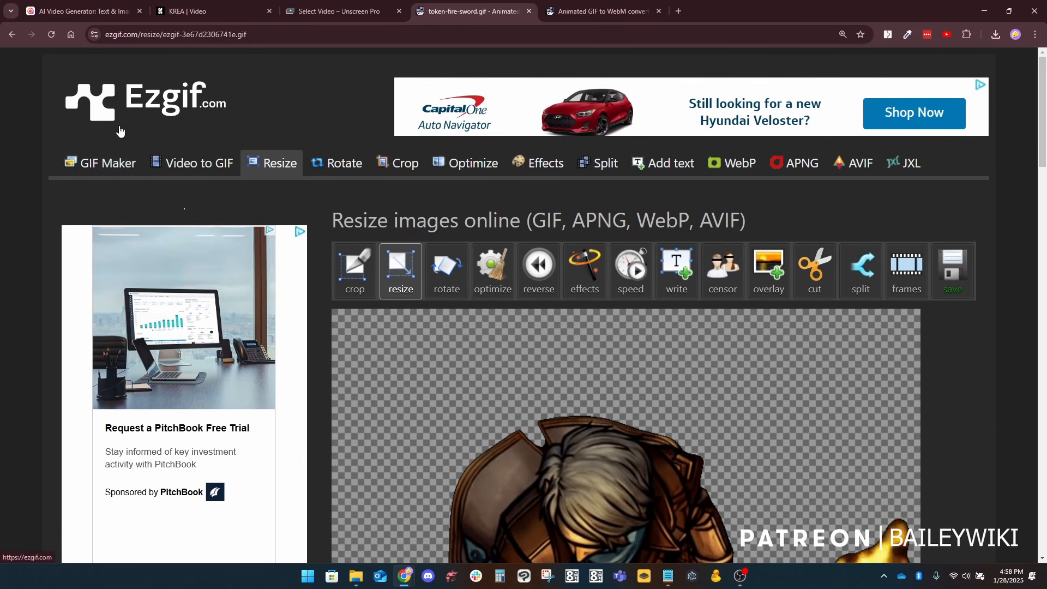
left_click(156, 101)
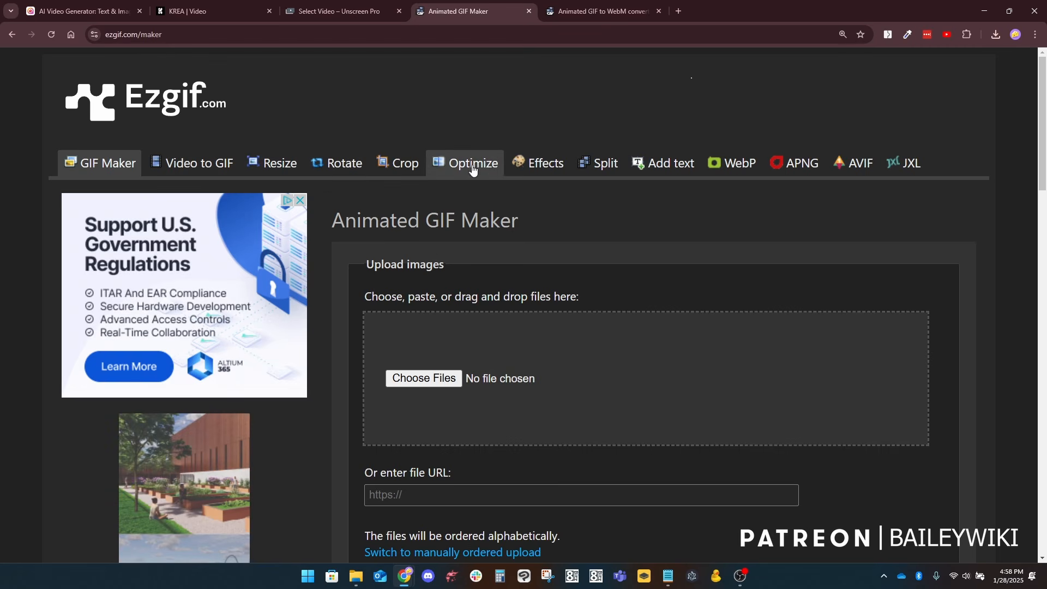
left_click(439, 381)
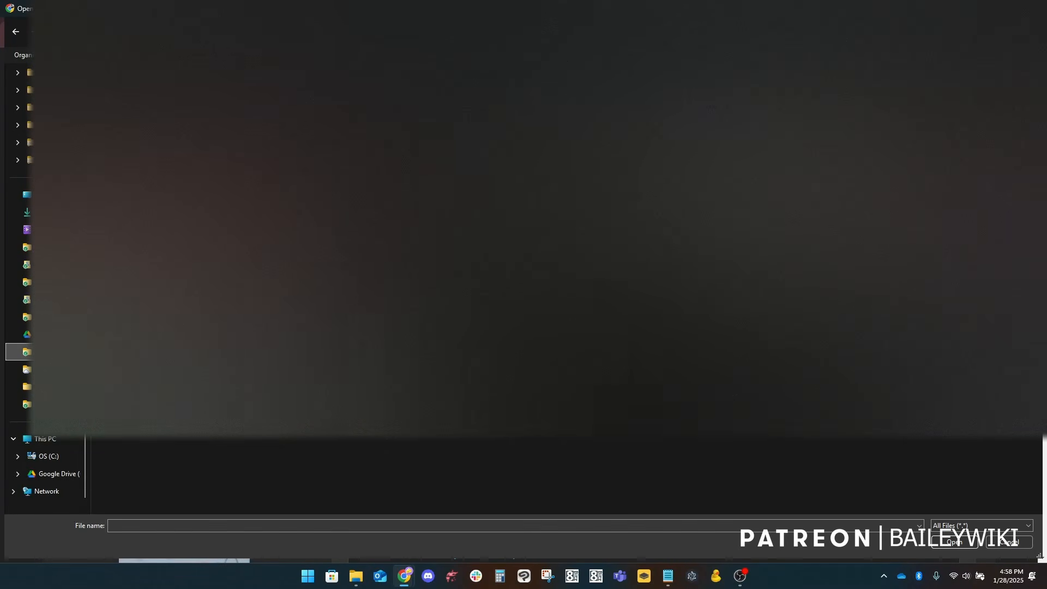
left_click(955, 542)
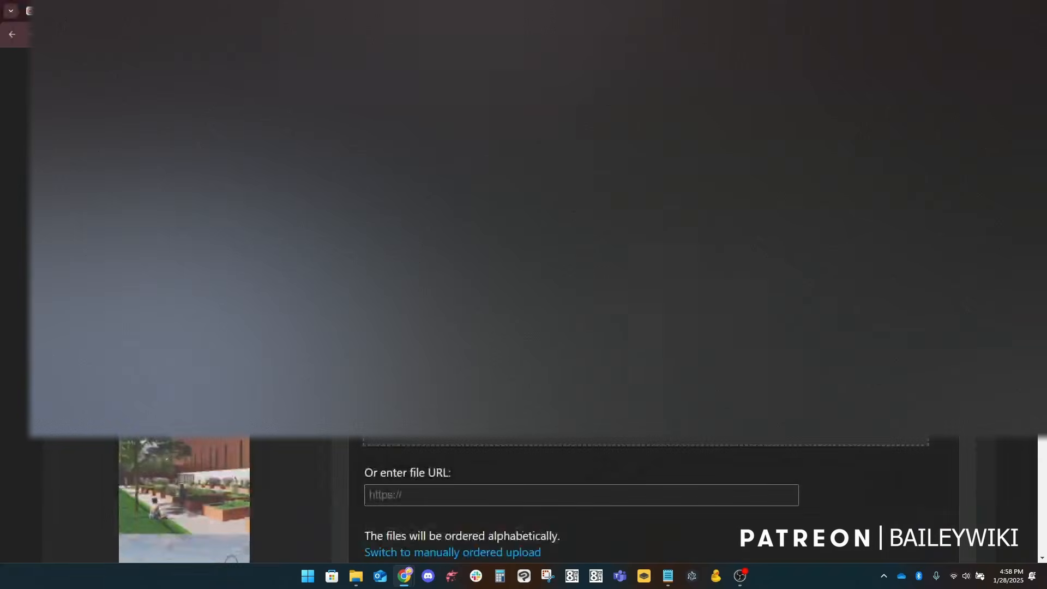
scroll(611, 327, "down", 3)
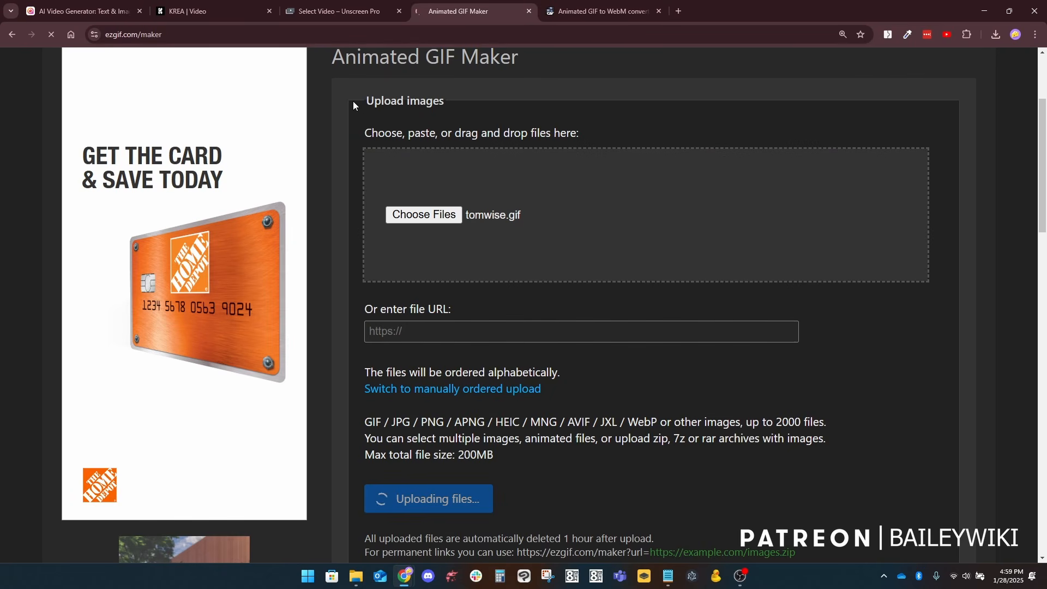
scroll(590, 202, "up", 3)
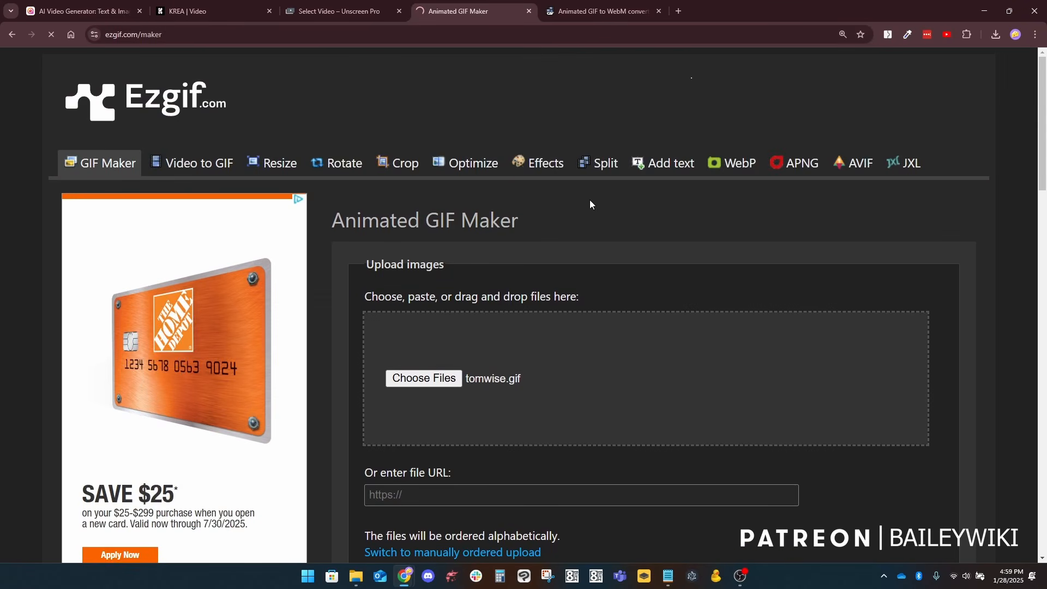
scroll(587, 227, "down", 2)
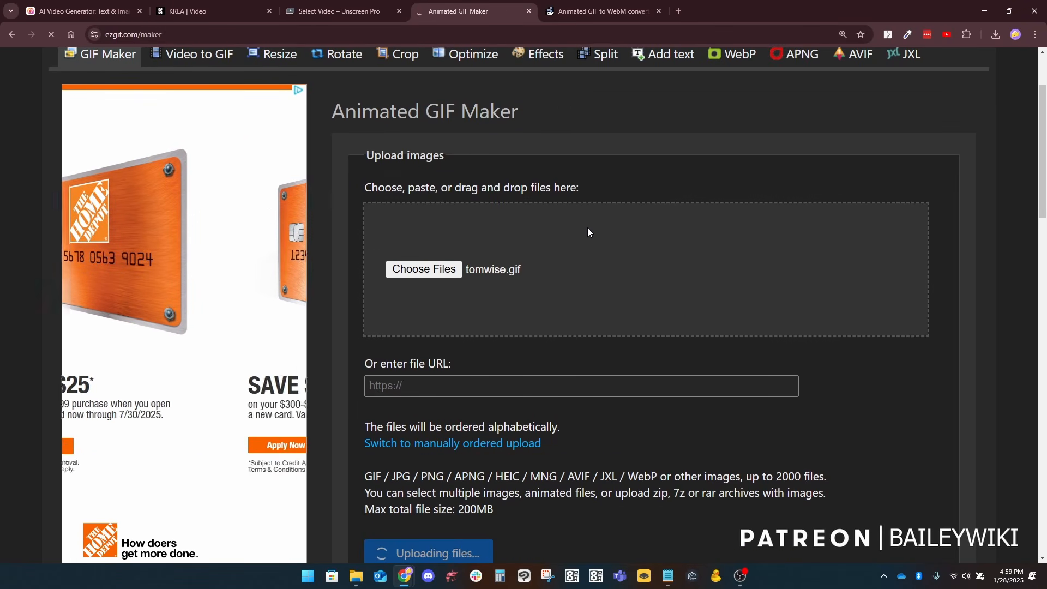
scroll(587, 233, "down", 1)
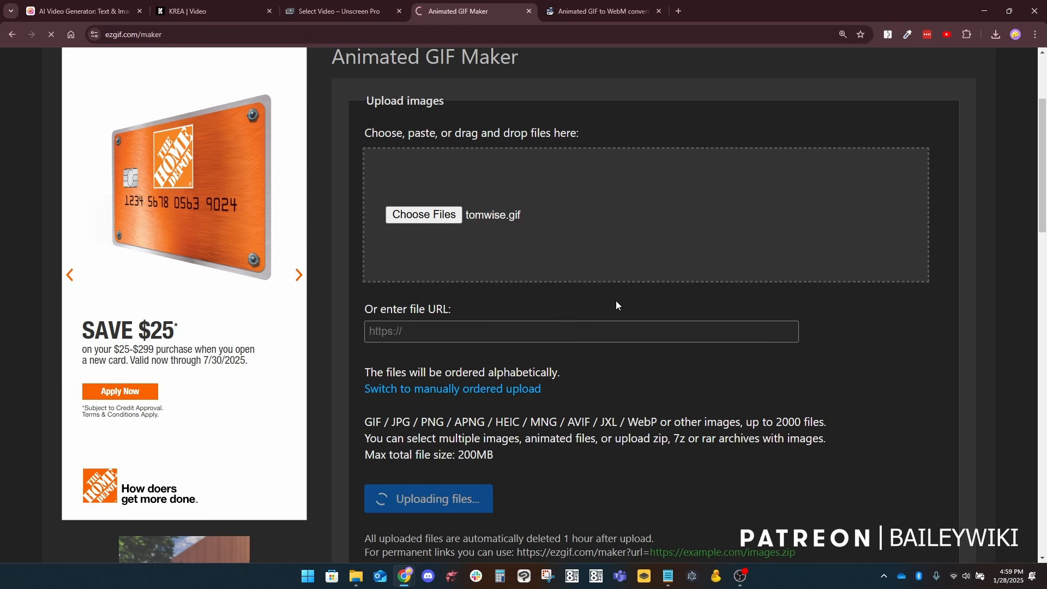
scroll(639, 319, "down", 1)
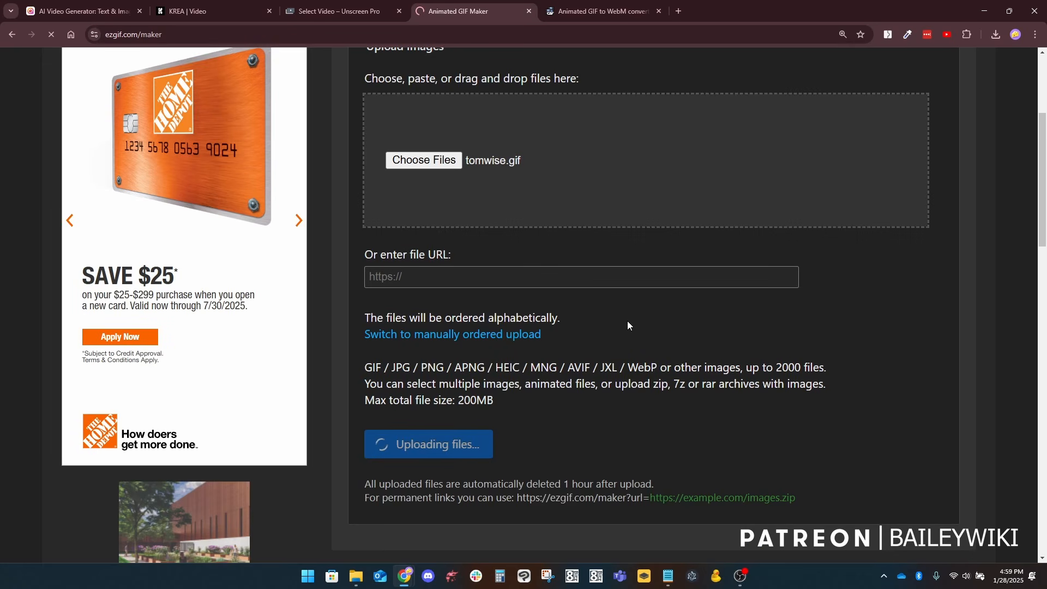
scroll(627, 325, "up", 4)
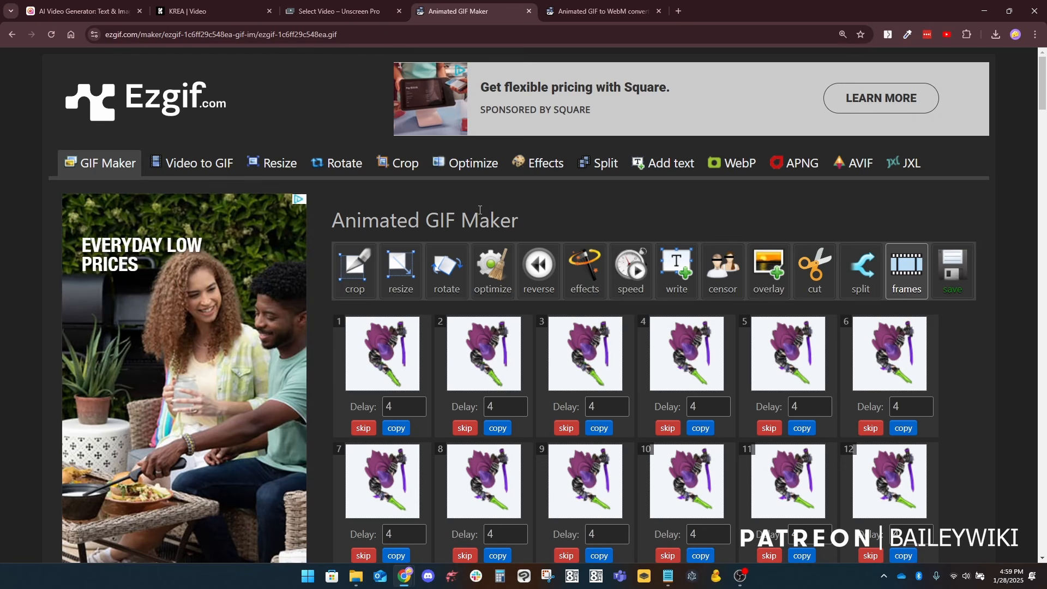
Step: Look through the individual frames of the rogue GIF, toggling frame 36 to skipped and back
scroll(906, 320, "down", 5)
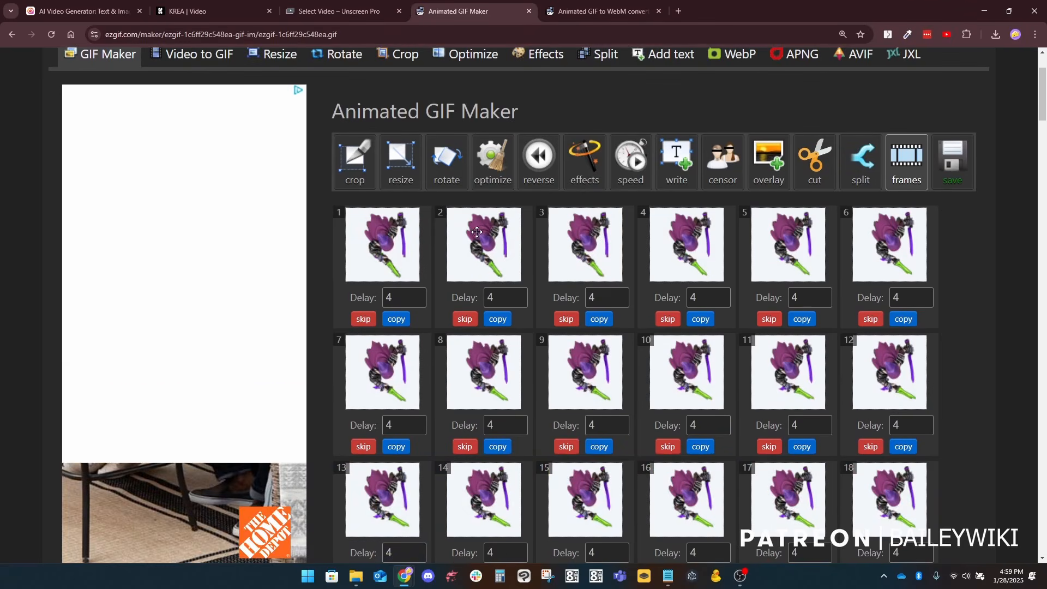
scroll(624, 385, "down", 9)
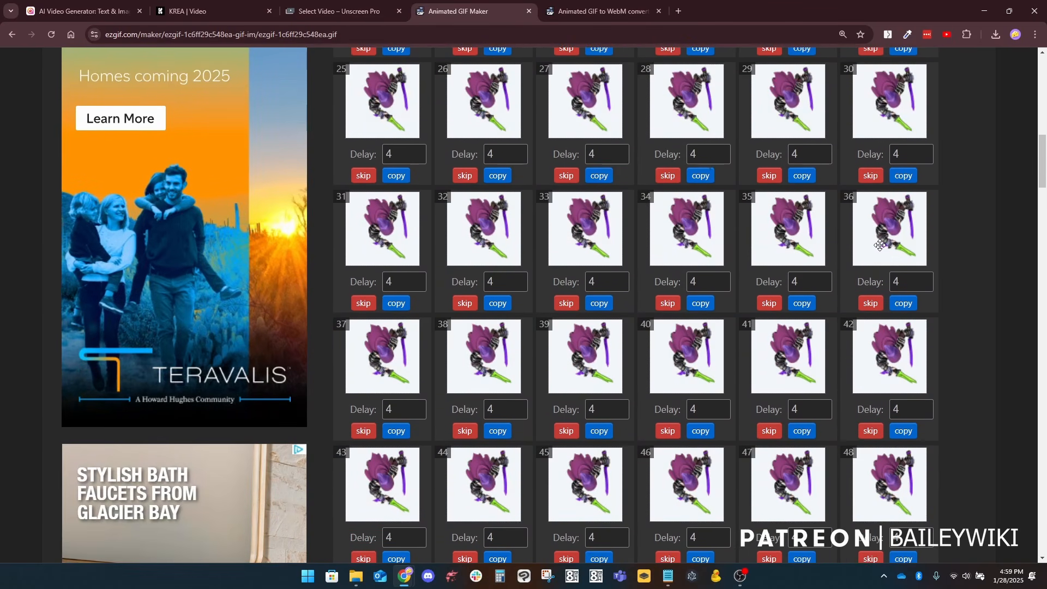
left_click(870, 303)
left_click(870, 303)
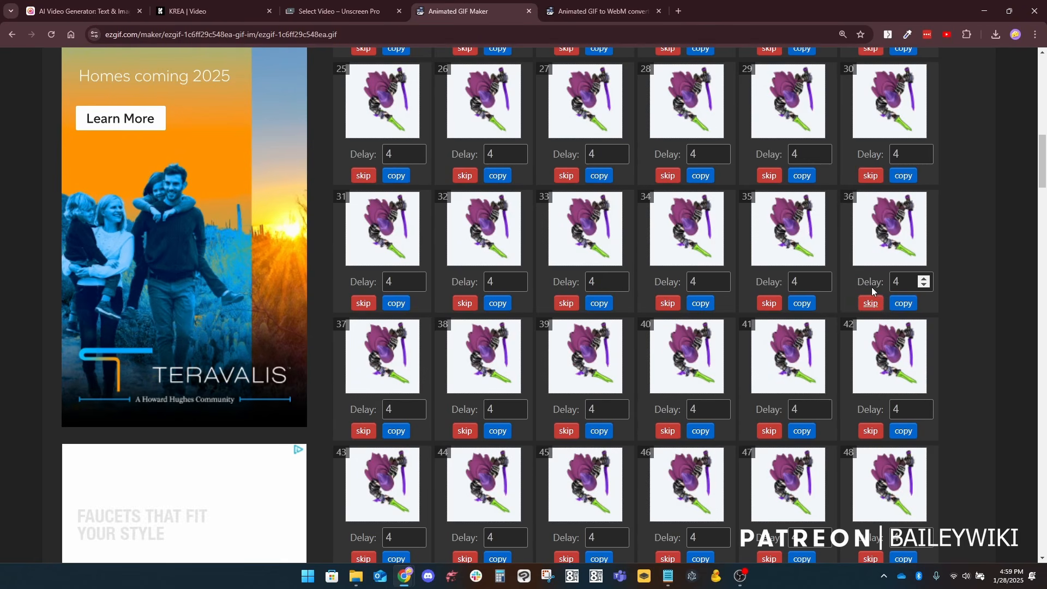
scroll(834, 341, "down", 20)
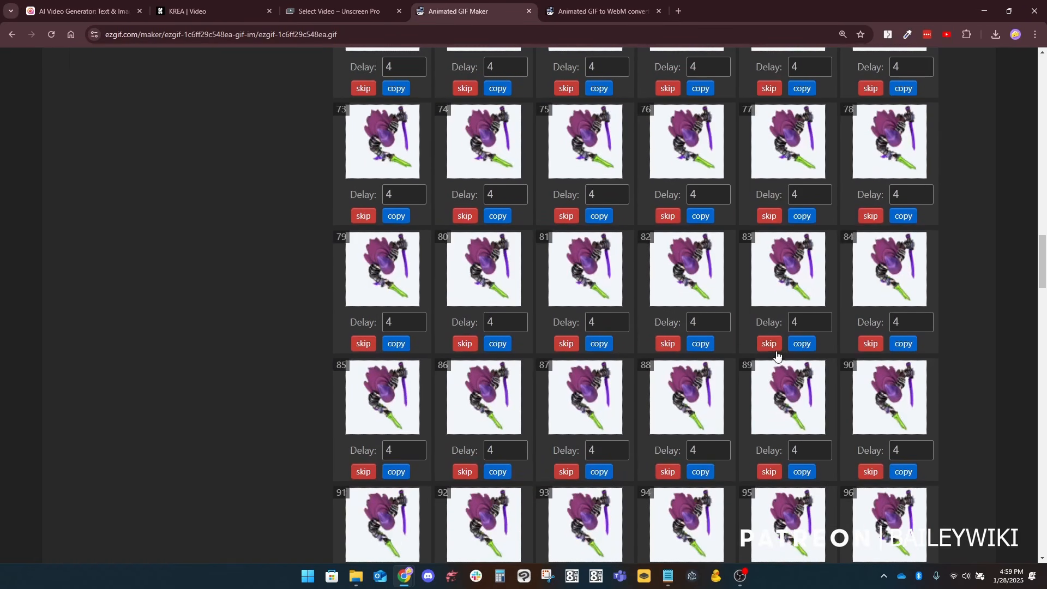
scroll(771, 361, "up", 17)
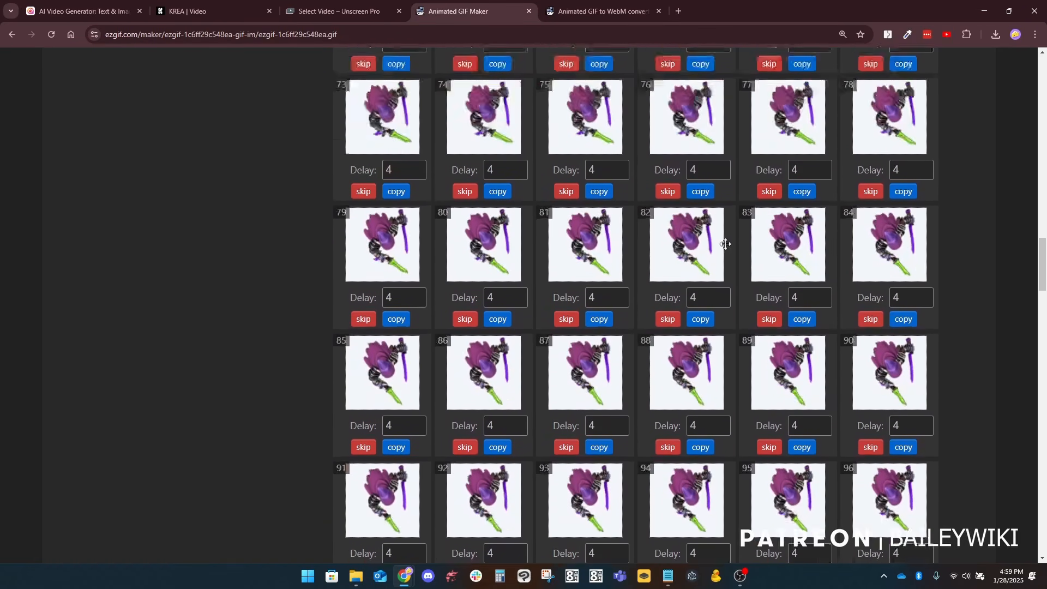
scroll(693, 222, "up", 20)
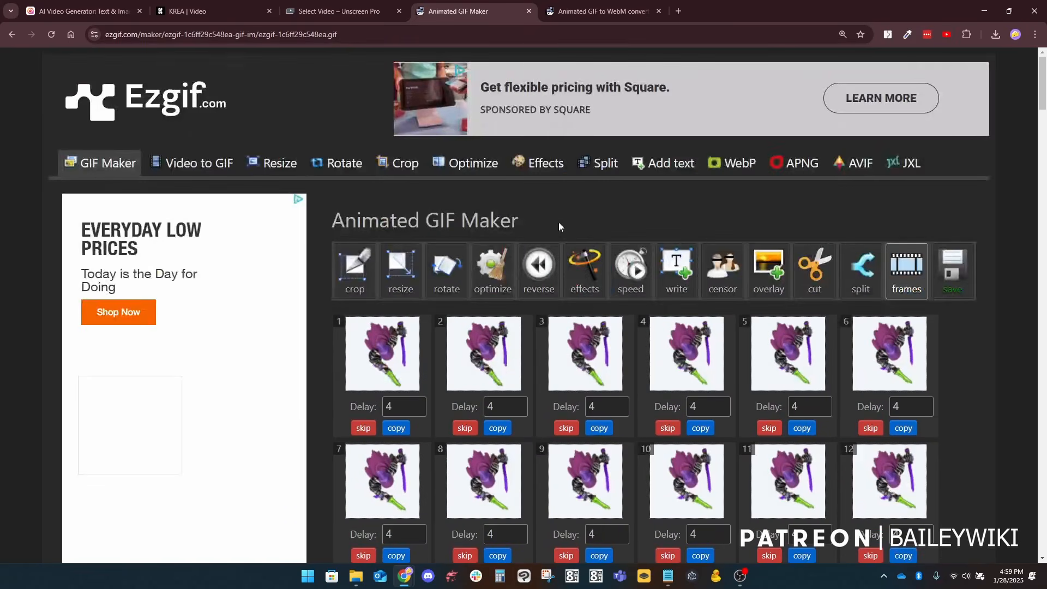
Step: Reverse the rogue GIF with the boomerang option, without repeating the first and last frame, and submit it
left_click(534, 254)
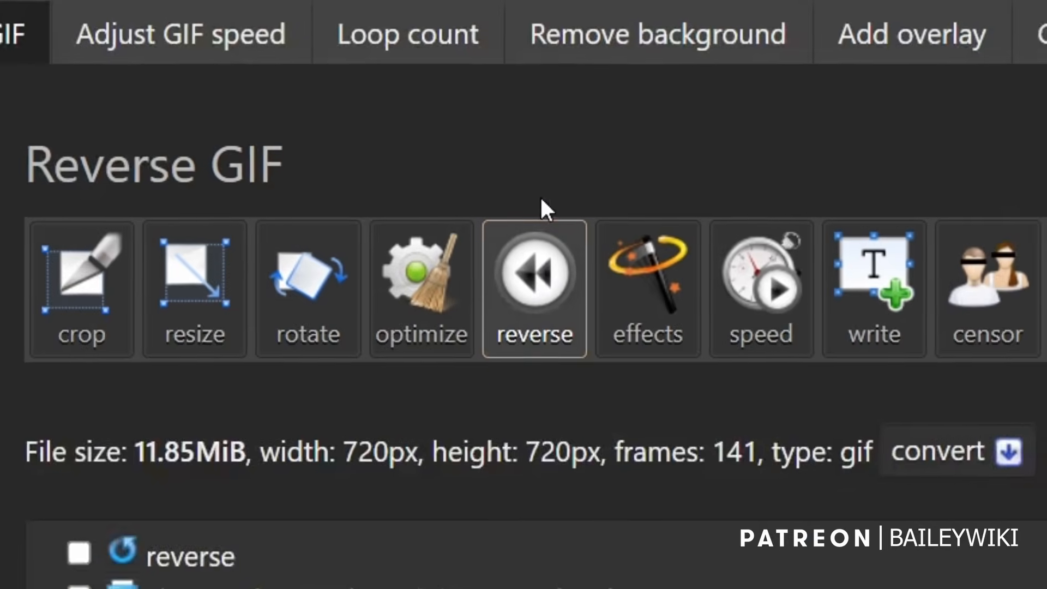
scroll(295, 332, "down", 8)
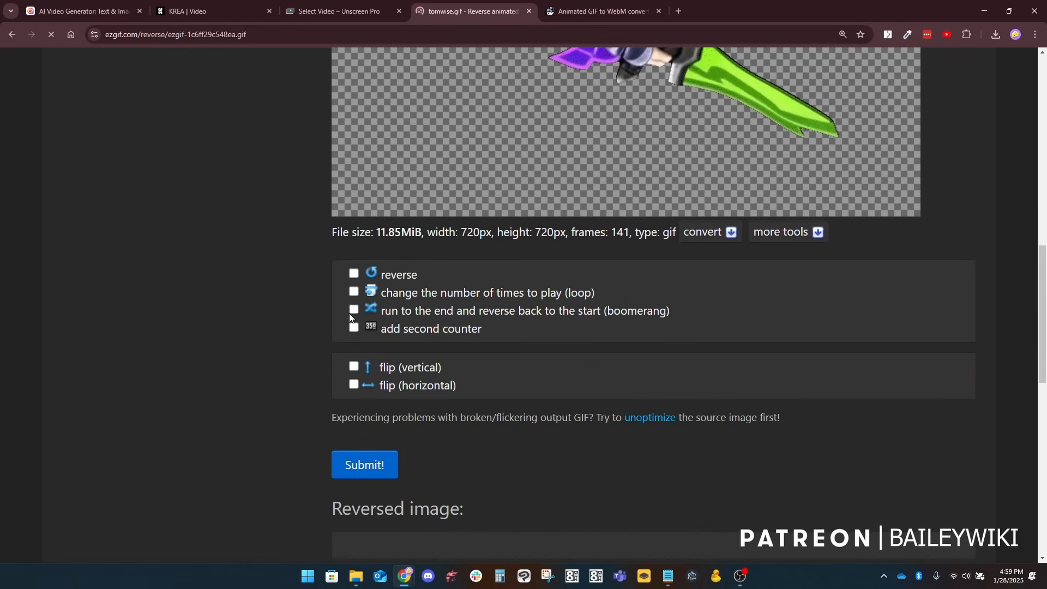
left_click(353, 310)
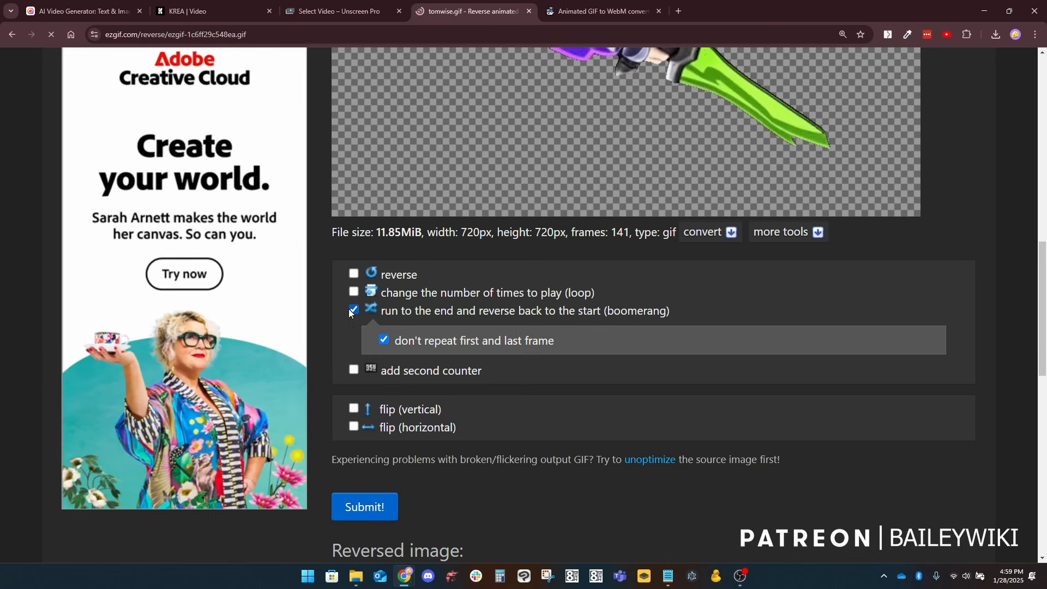
scroll(321, 276, "up", 5)
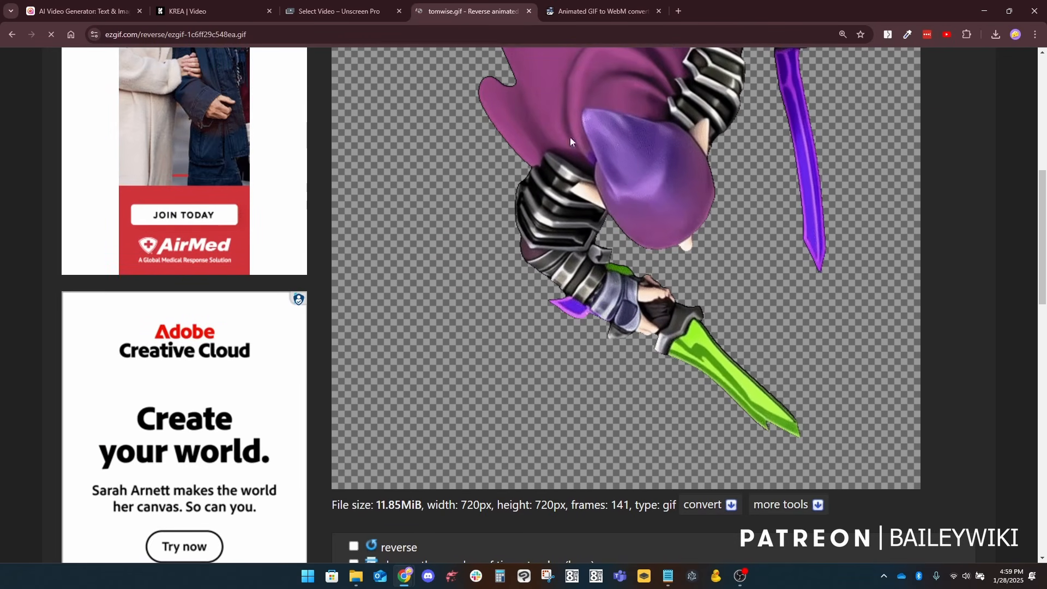
scroll(643, 248, "up", 4)
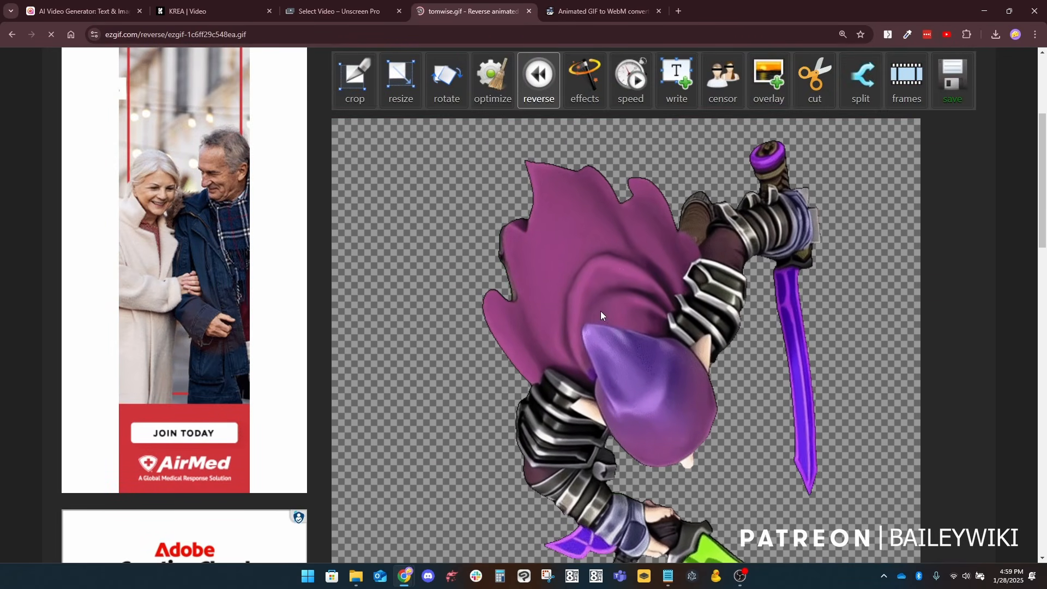
scroll(600, 310, "down", 1)
scroll(668, 234, "down", 3)
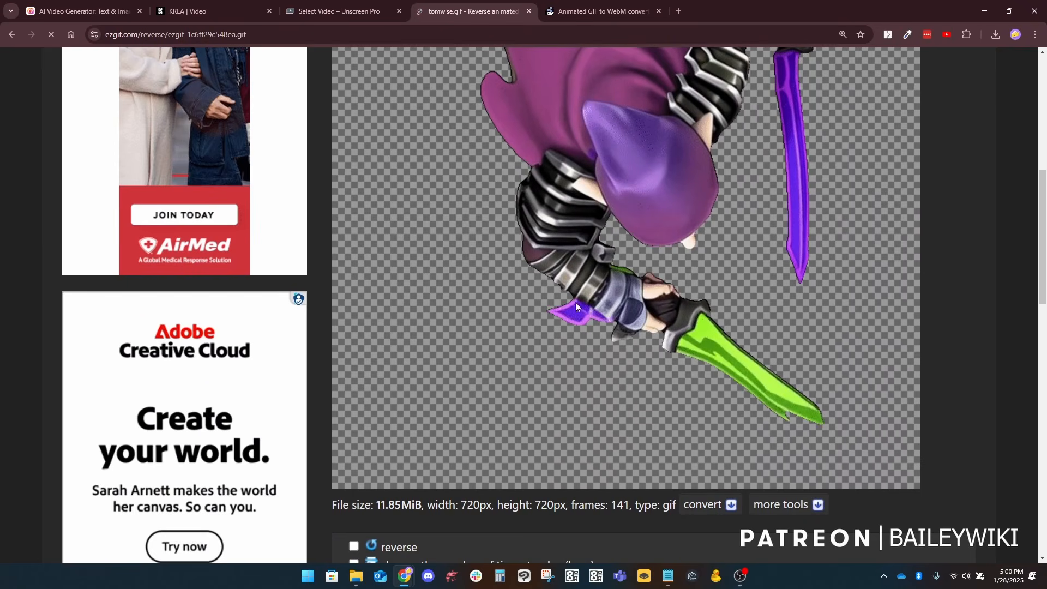
scroll(575, 302, "down", 4)
scroll(655, 378, "down", 1)
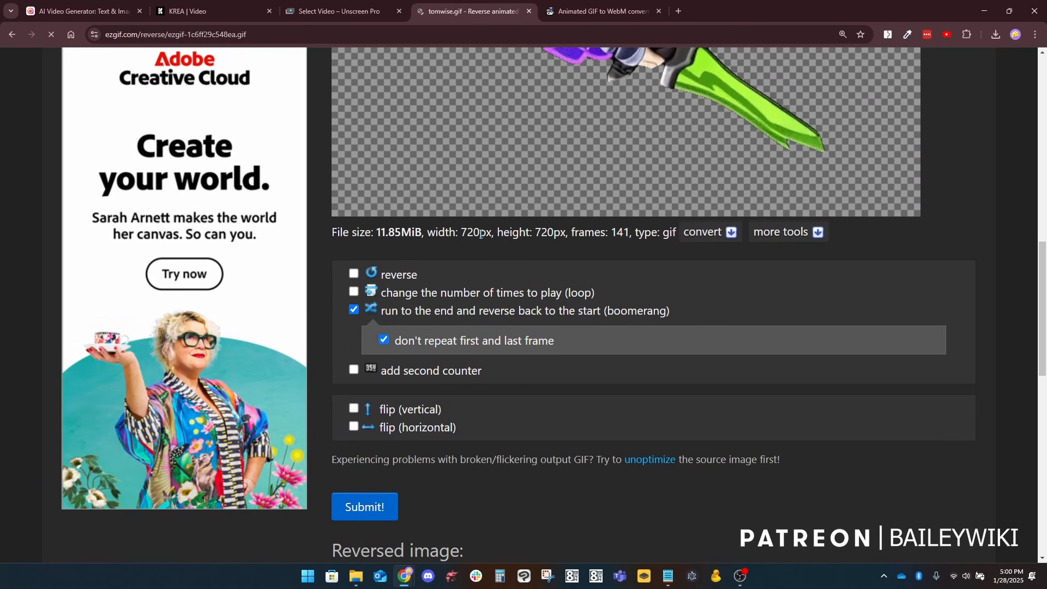
scroll(467, 280, "down", 1)
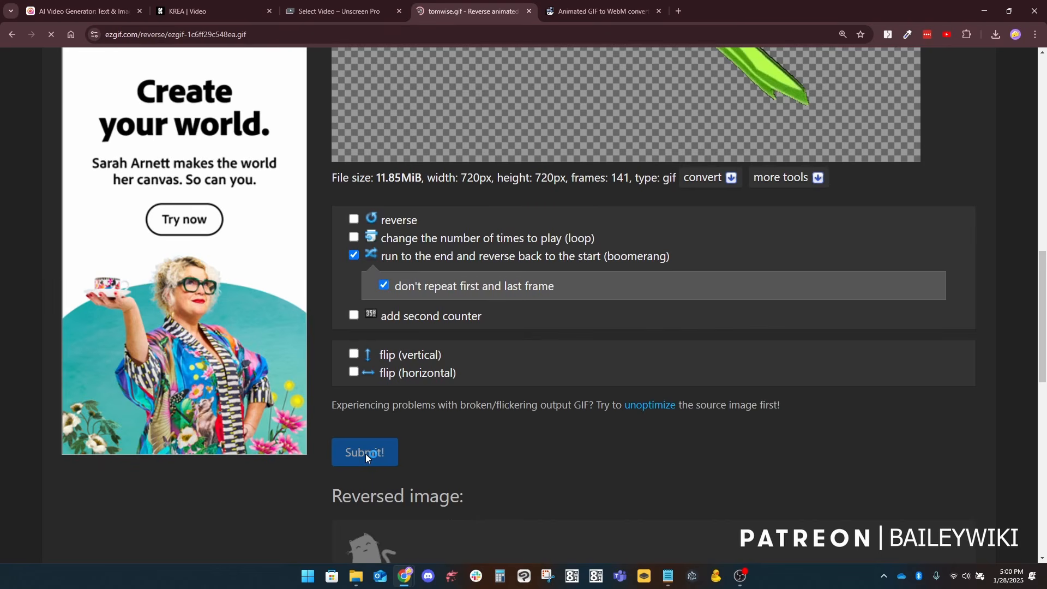
Step: Check the boomerang version of the rogue GIF and open it in the Resize tool
scroll(764, 335, "down", 3)
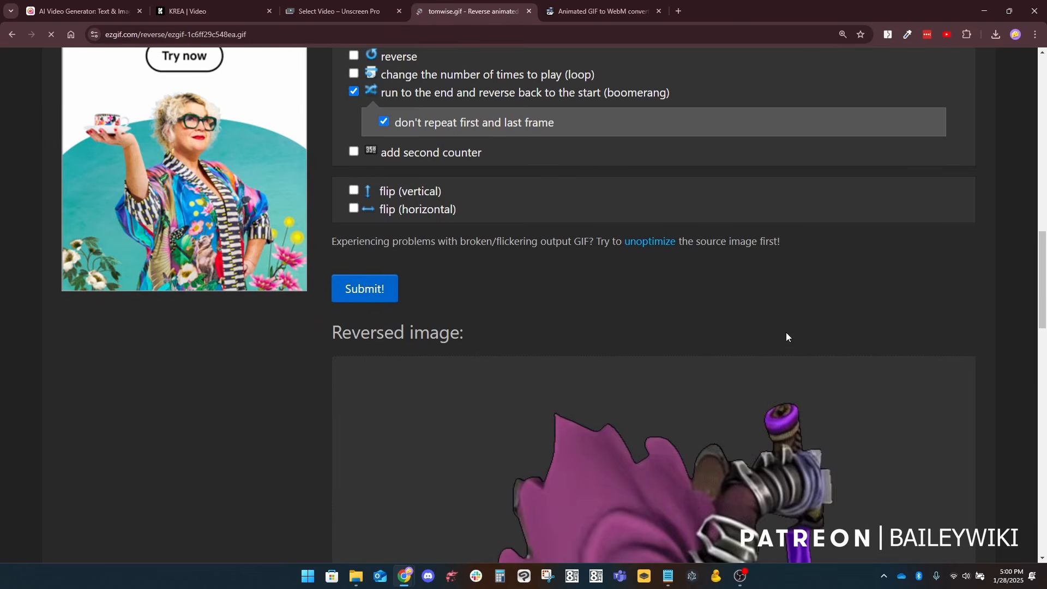
scroll(801, 322, "down", 7)
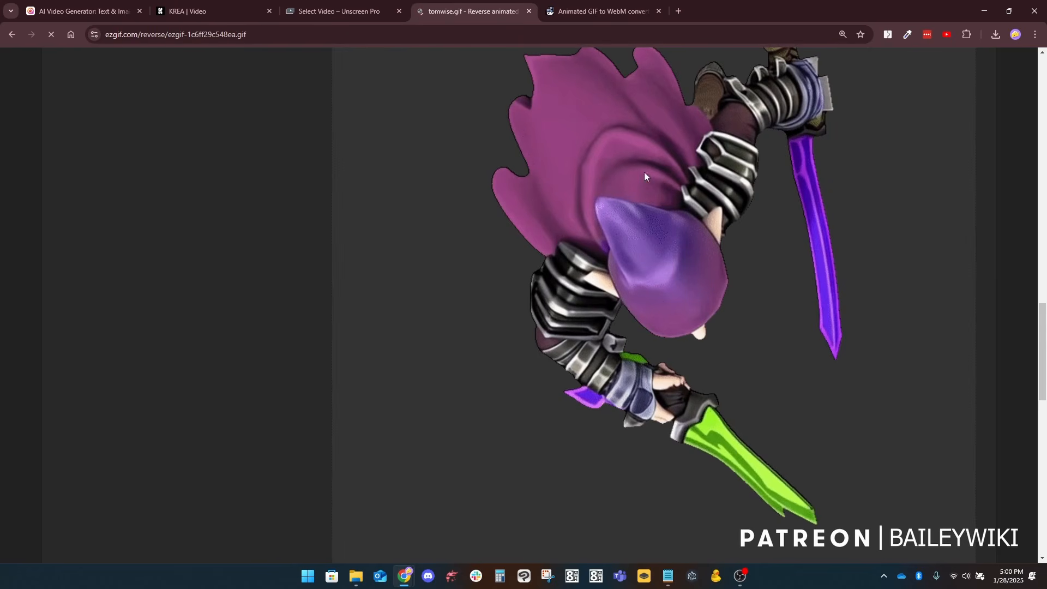
scroll(629, 349, "down", 2)
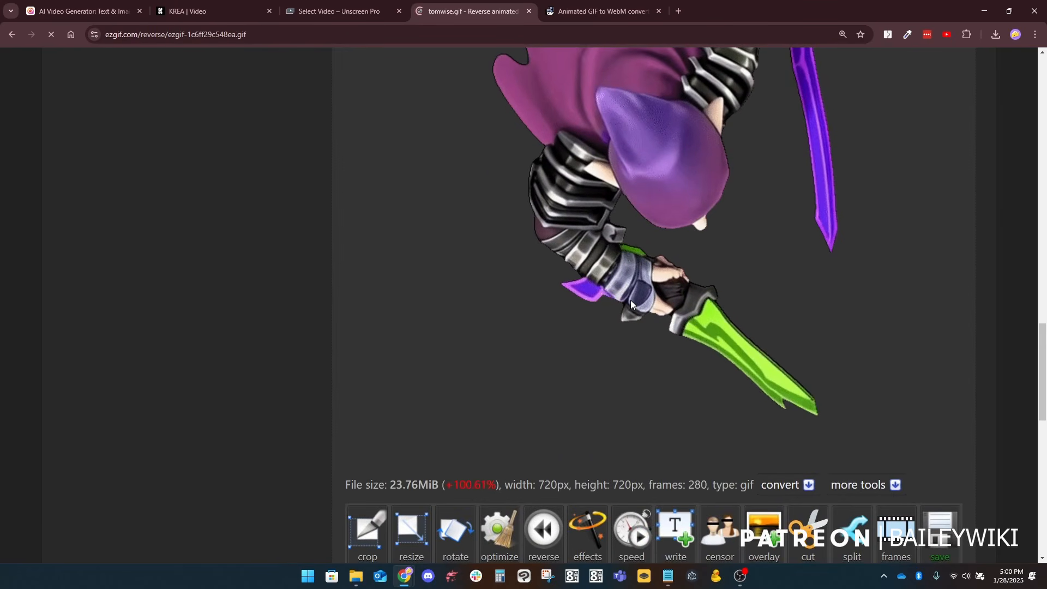
scroll(631, 299, "down", 1)
left_click(408, 486)
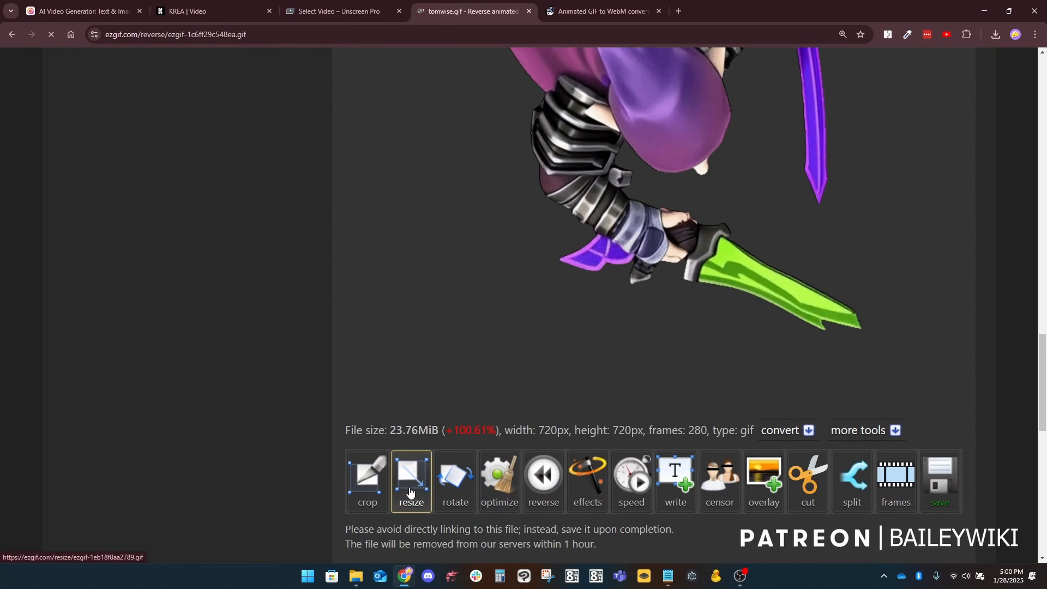
Step: Resize the boomerang GIF to a width of 250 px, leaving the height on auto
scroll(283, 381, "down", 8)
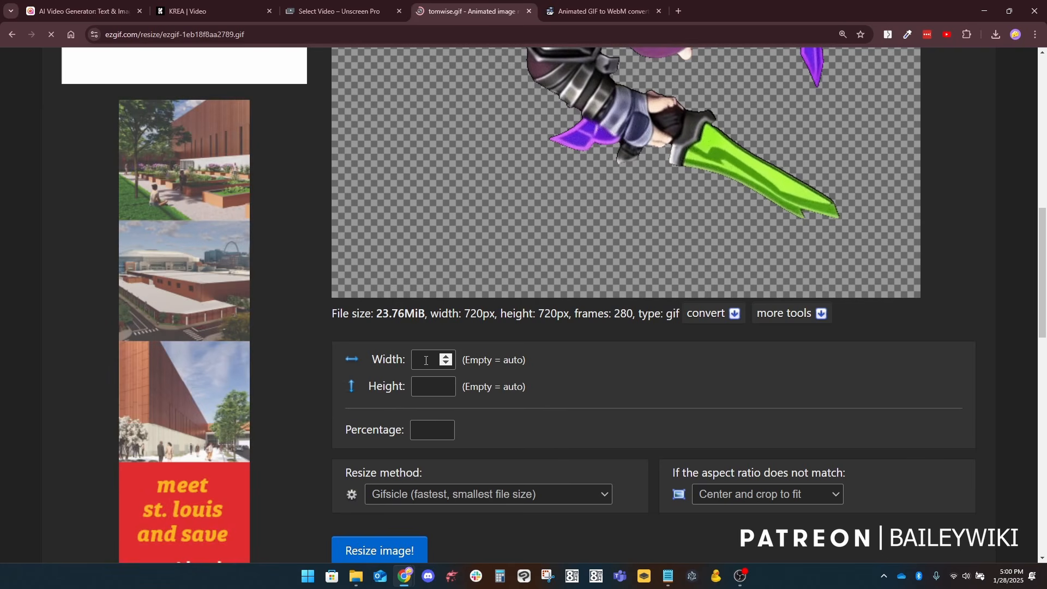
left_click(426, 360)
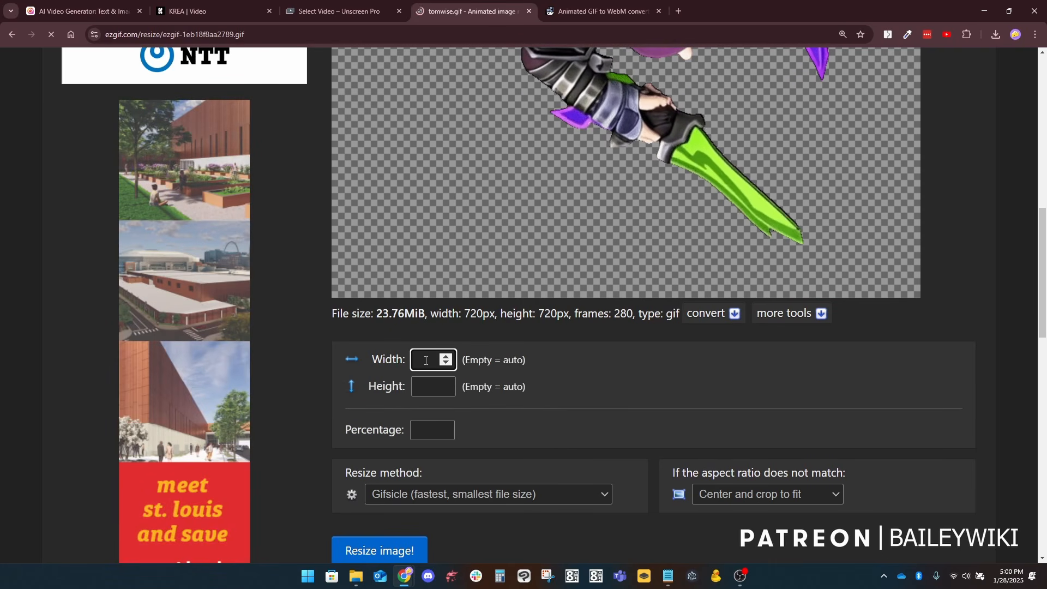
type("100")
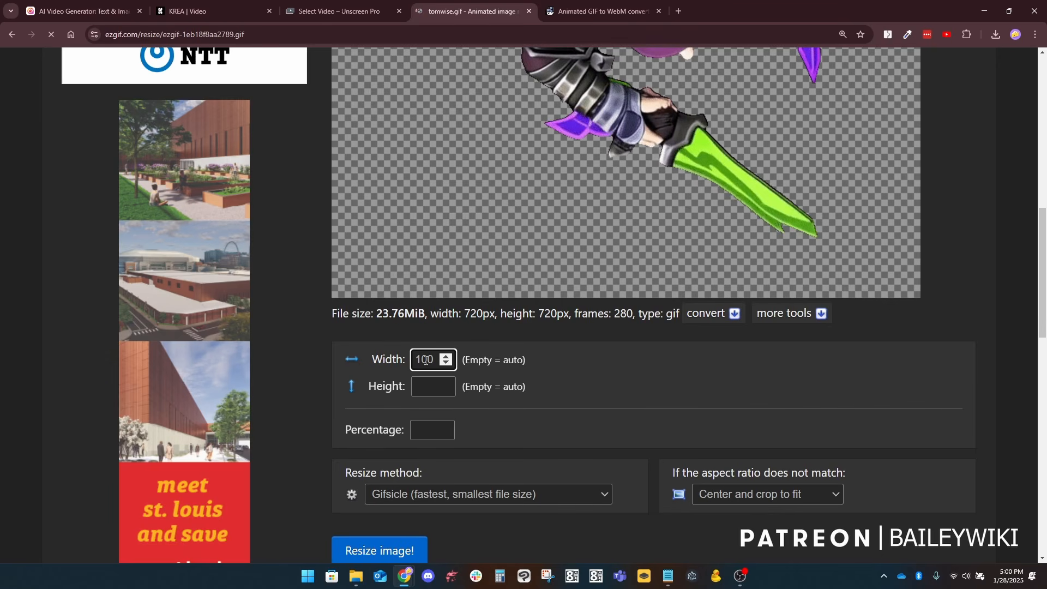
key("BackSpace")
key("BackSpace")
key("BackSpace")
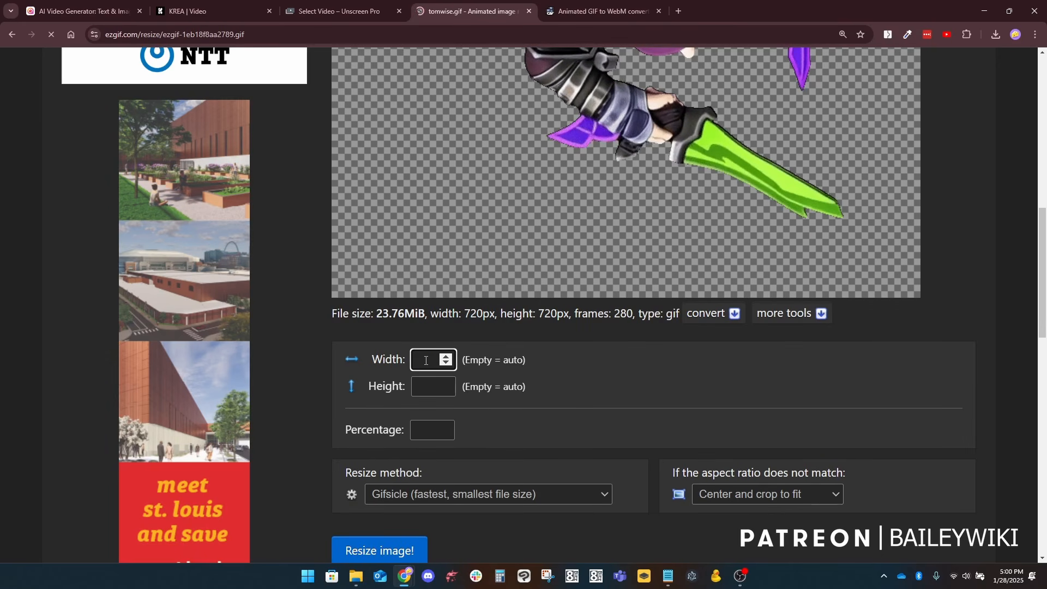
type("250")
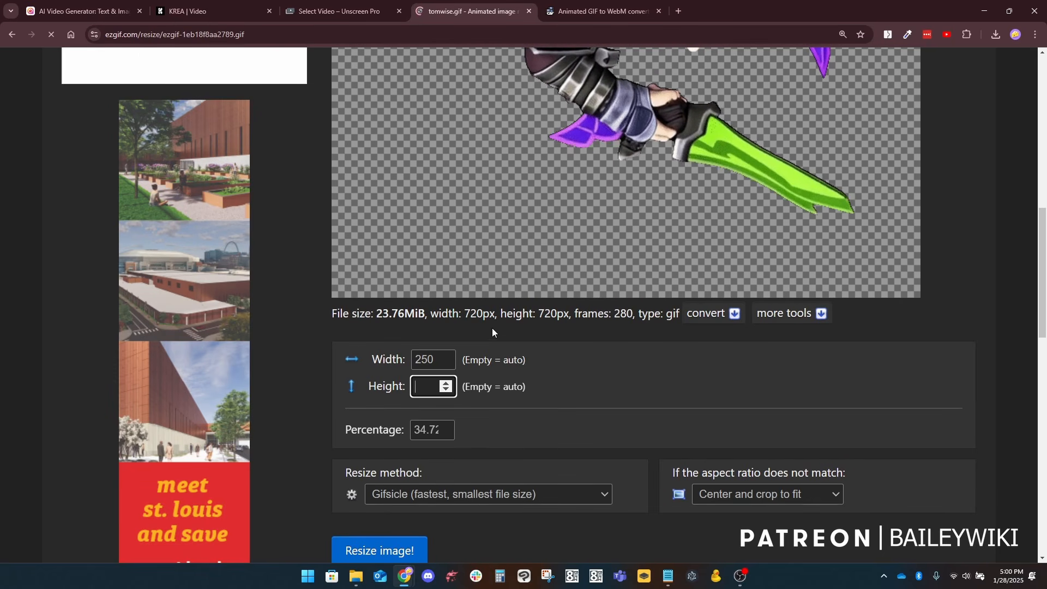
scroll(547, 314, "down", 2)
left_click(379, 443)
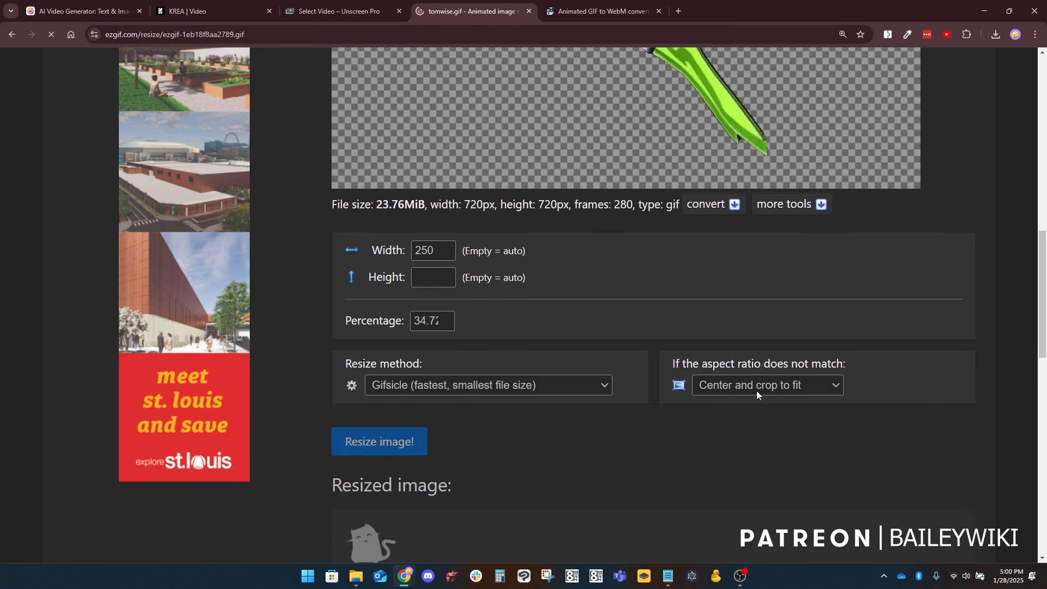
Step: Copy the image address of the resized rogue GIF
scroll(610, 423, "down", 7)
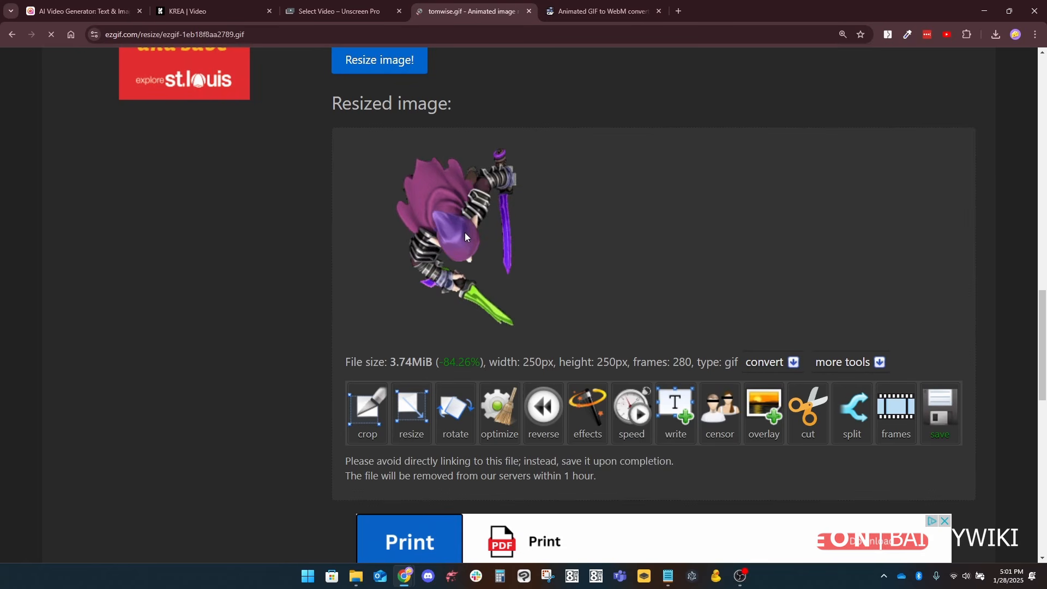
right_click(450, 218)
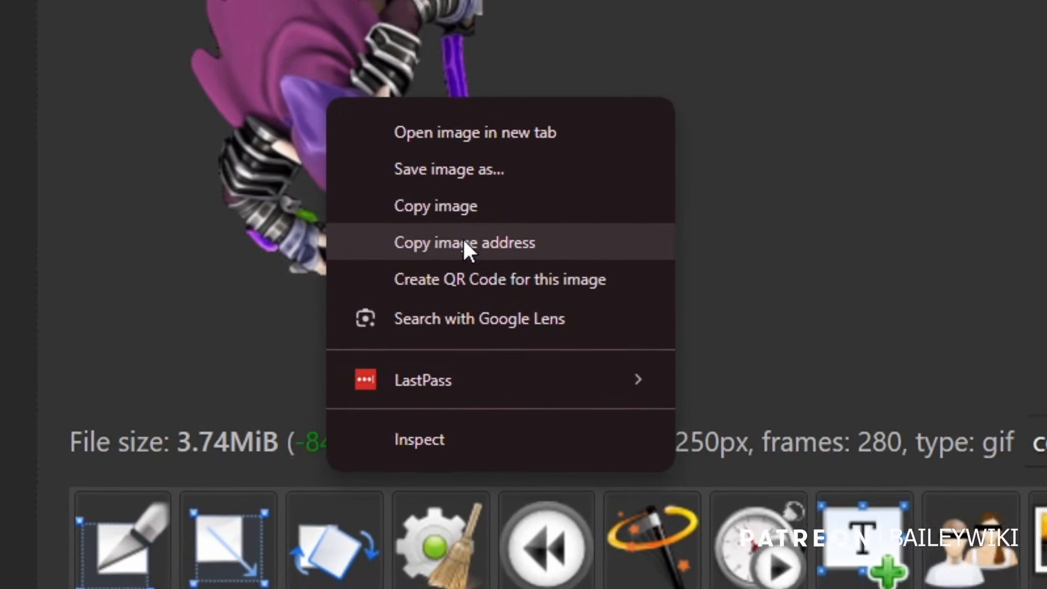
left_click(463, 243)
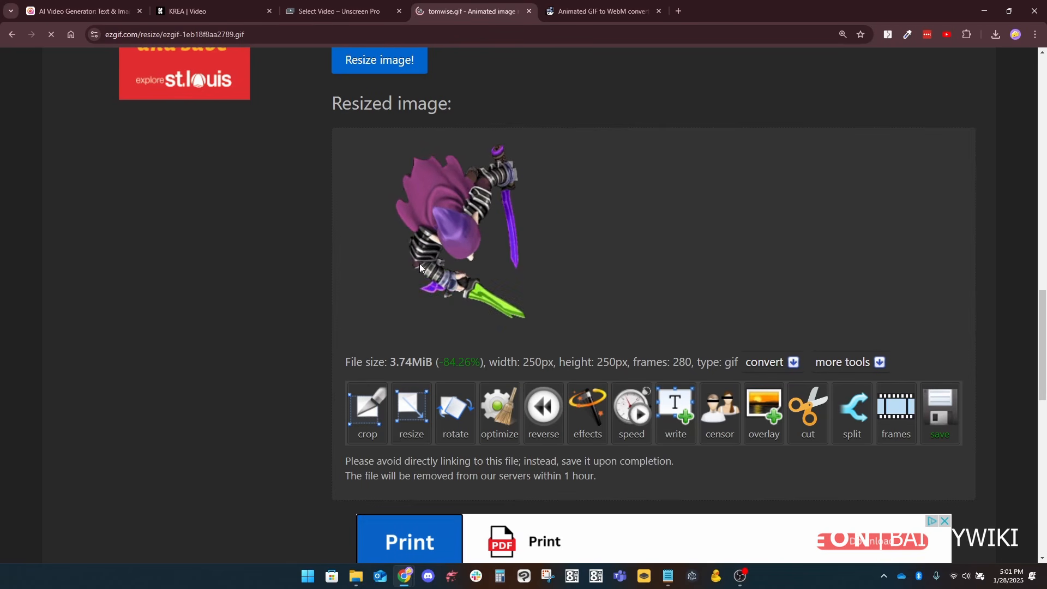
Step: Switch to the GIF to WebM converter and bring up an empty upload form
left_click(598, 18)
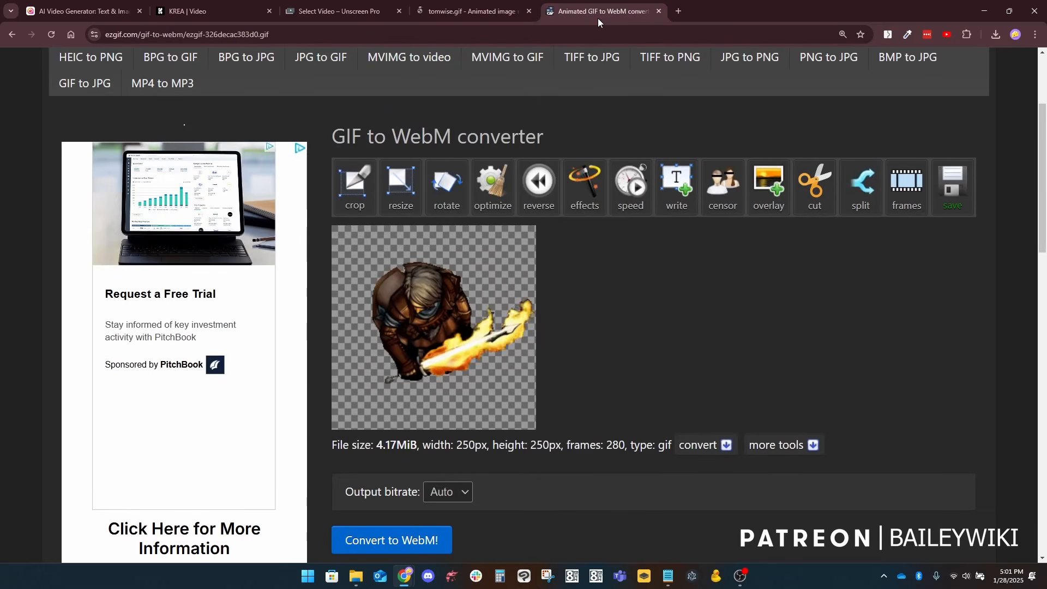
scroll(643, 129, "up", 3)
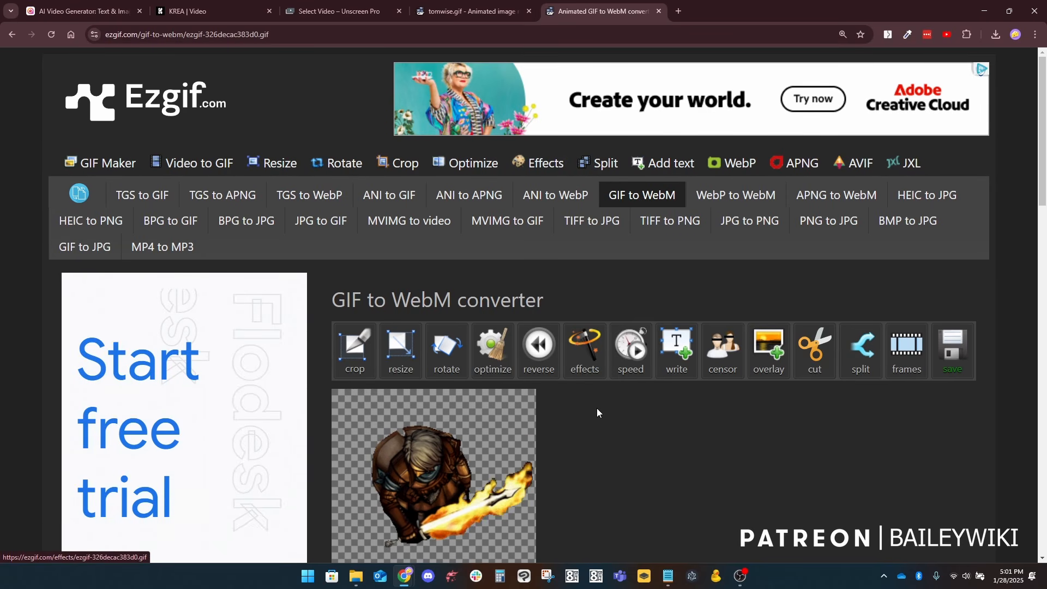
scroll(596, 408, "down", 3)
scroll(589, 393, "up", 2)
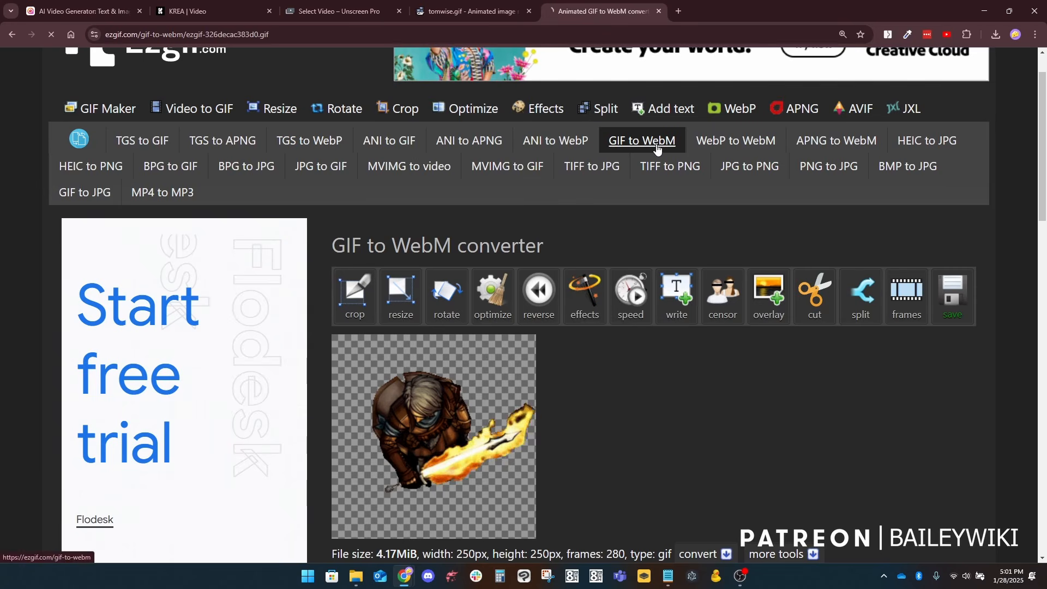
scroll(573, 254, "down", 4)
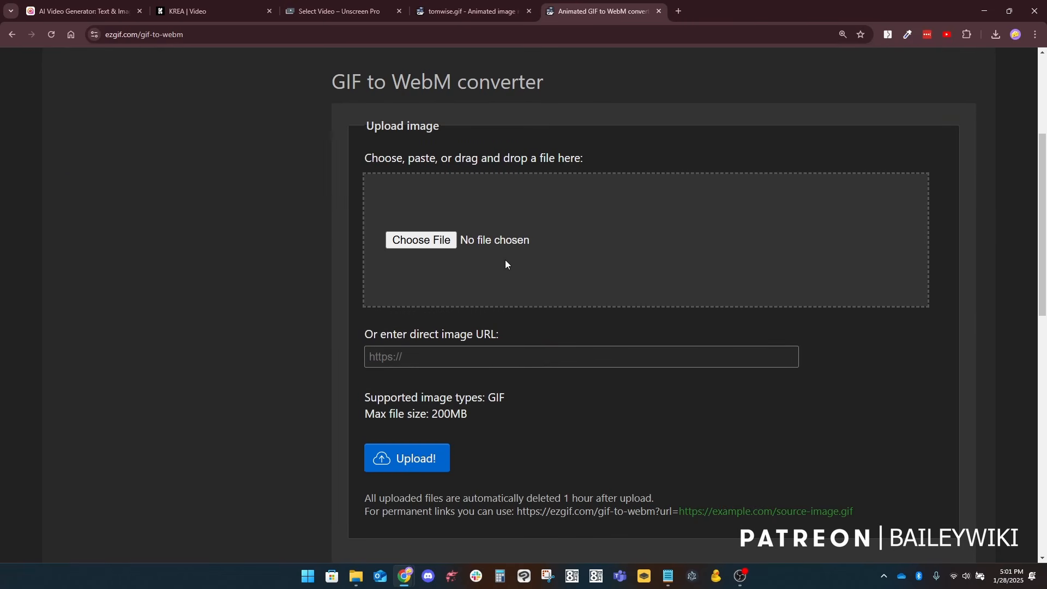
Step: Upload the resized rogue GIF to the WebM converter using its copied image URL
left_click(439, 248)
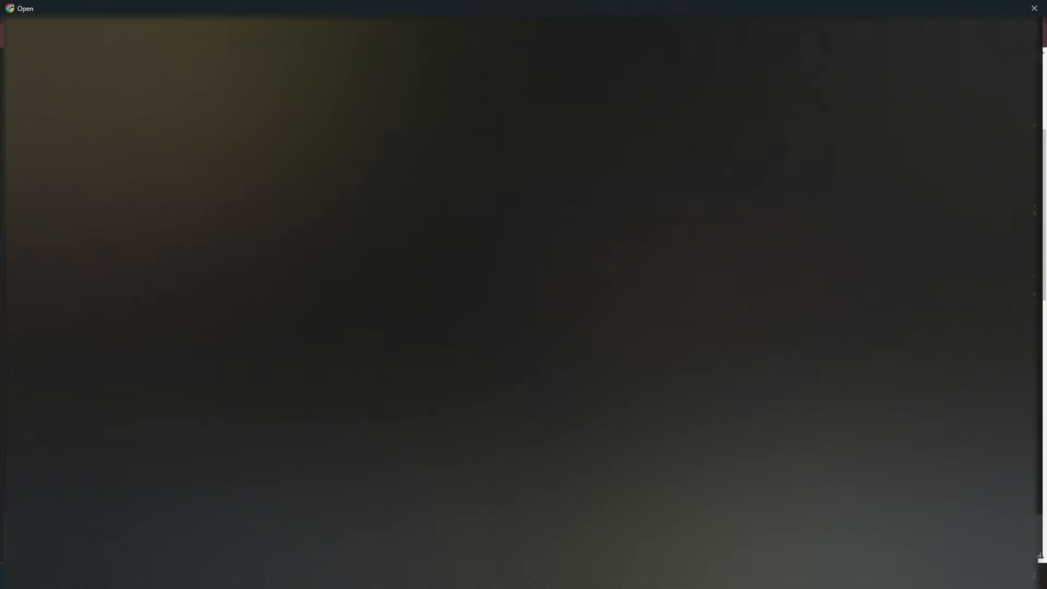
double_click(426, 360)
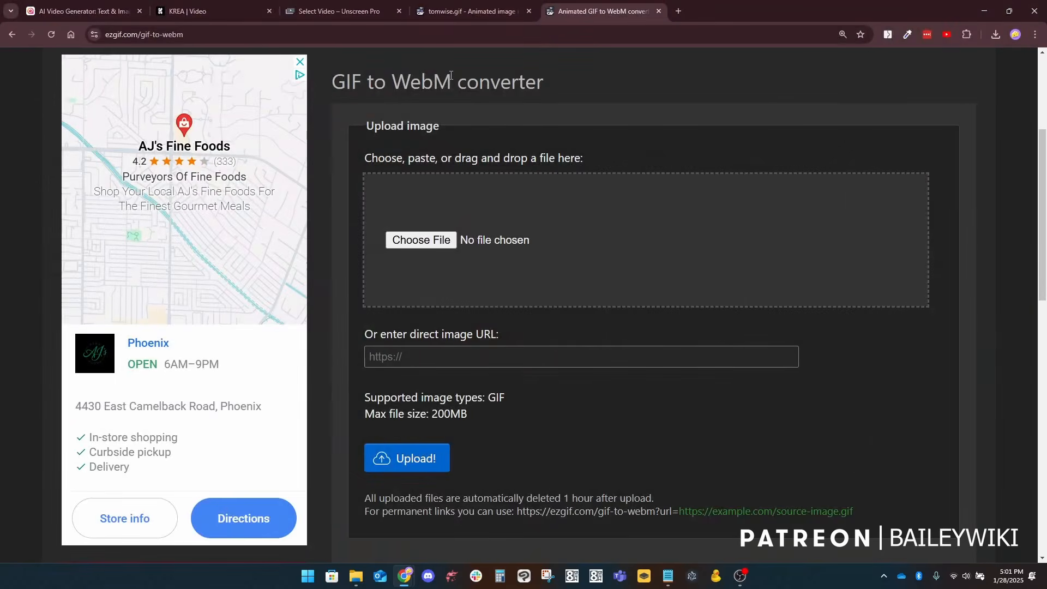
left_click(488, 355)
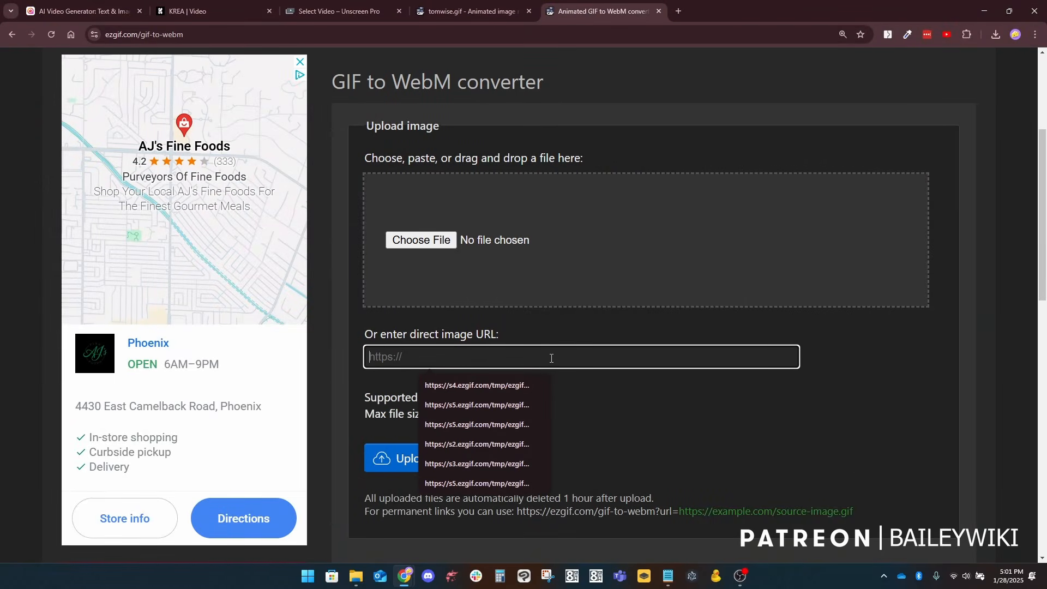
key("ctrl+v")
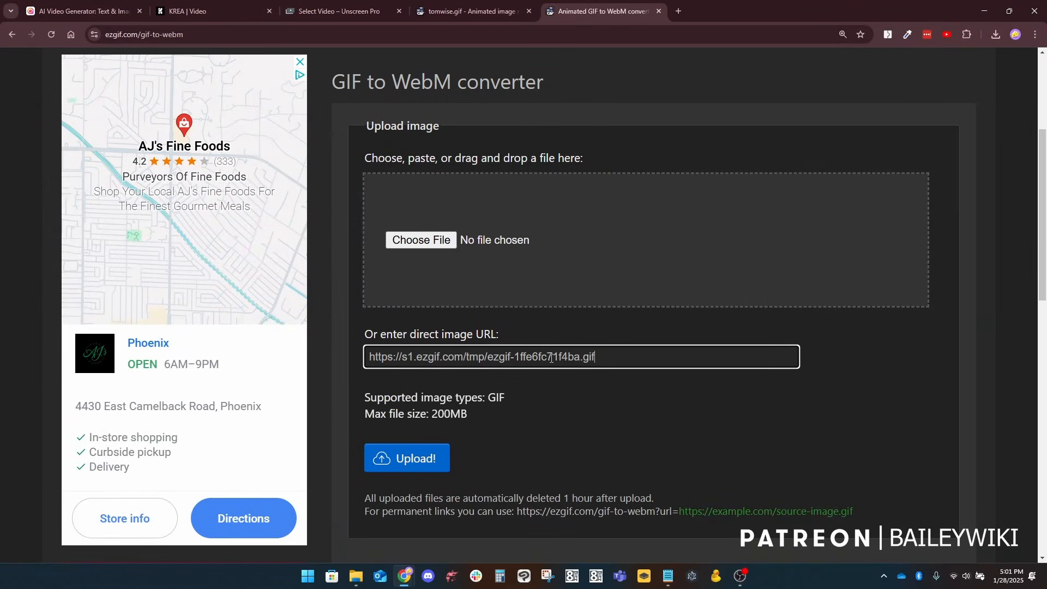
left_click(476, 12)
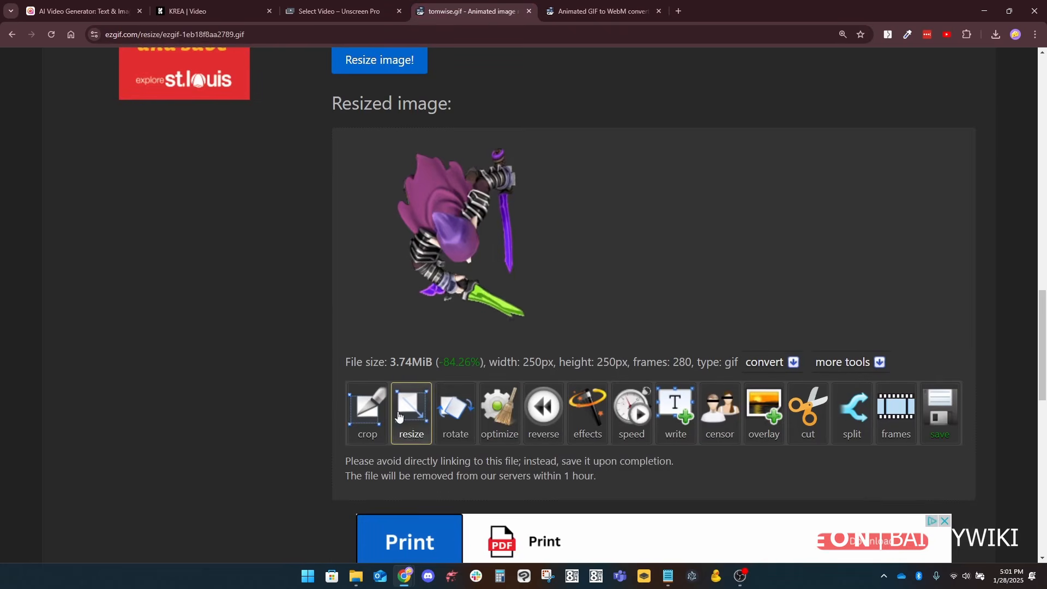
left_click(587, 13)
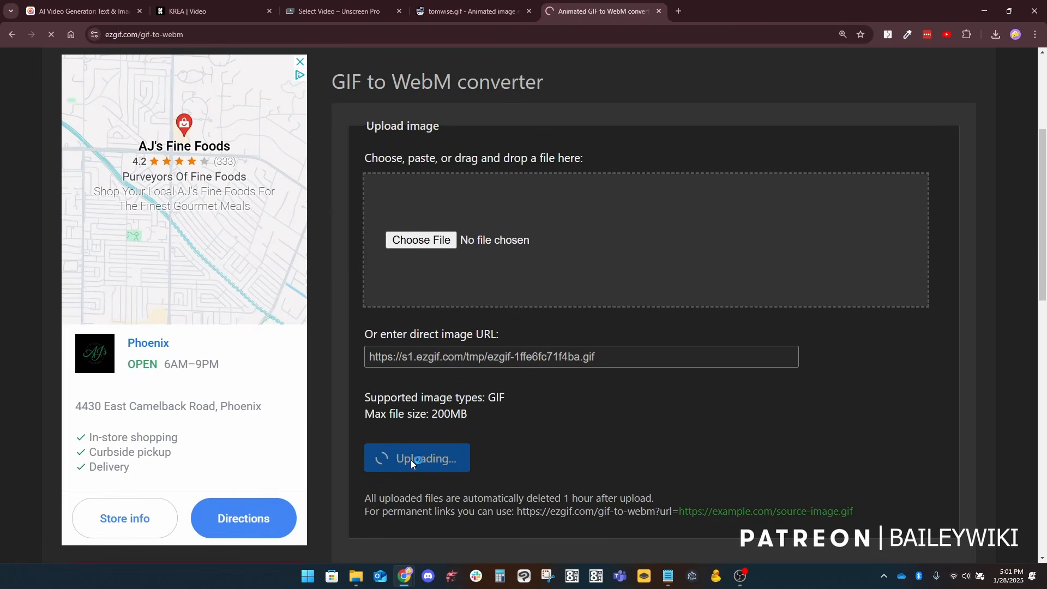
Step: Convert the uploaded 250 px rogue GIF to WebM with the output bitrate on Auto
scroll(668, 410, "down", 2)
scroll(668, 410, "down", 3)
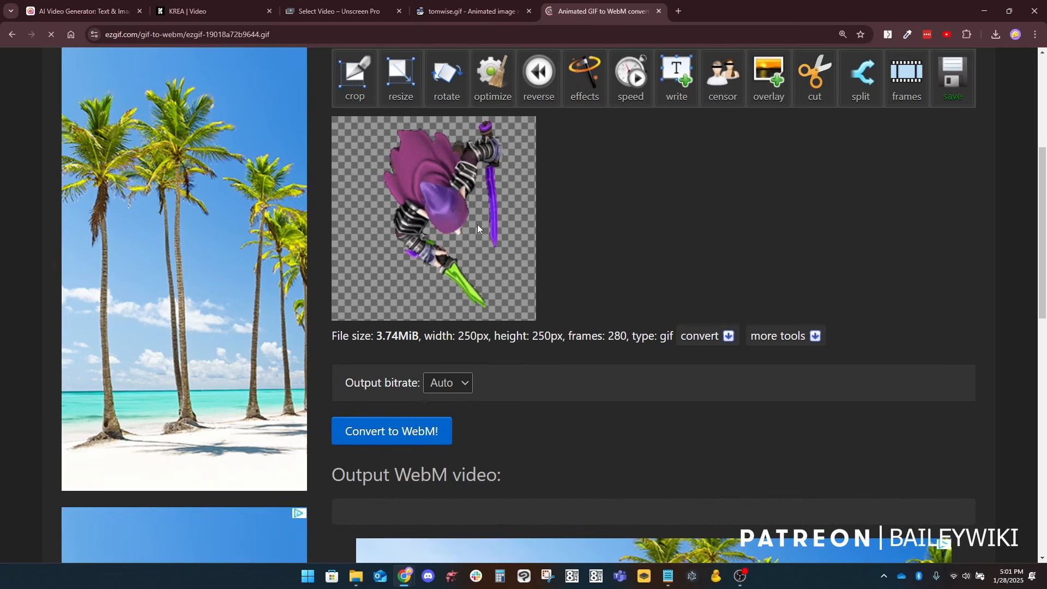
scroll(388, 334, "down", 2)
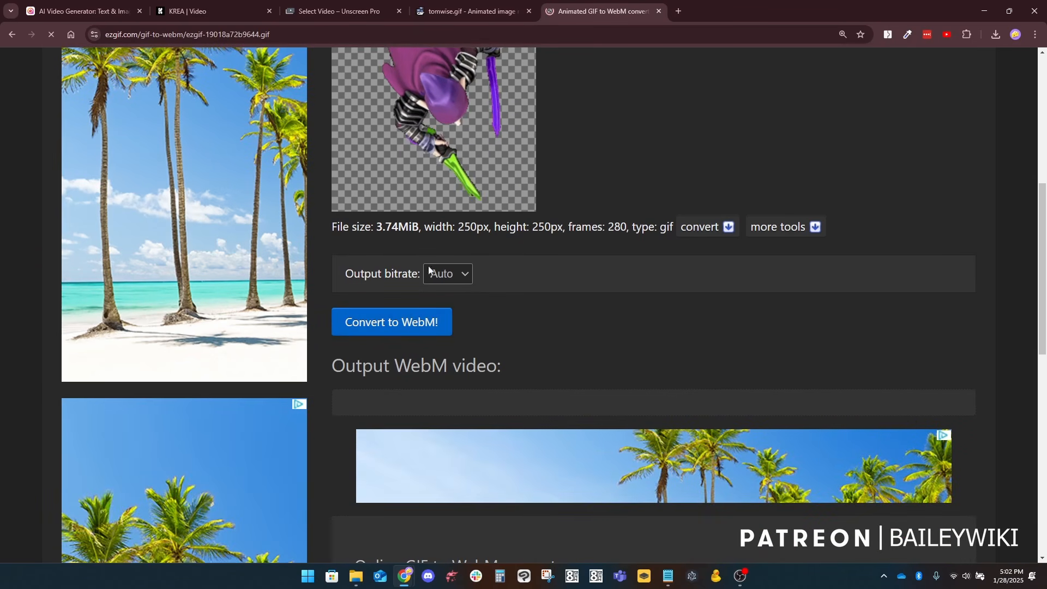
left_click(387, 325)
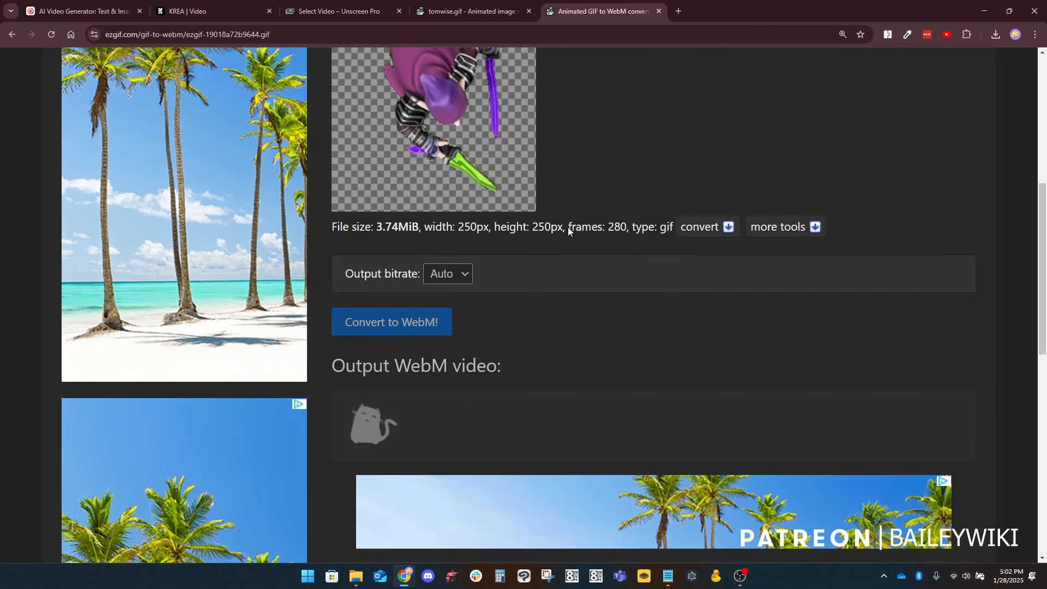
Step: Examine the output WebM video and compare its file size with the source GIF
scroll(650, 327, "down", 1)
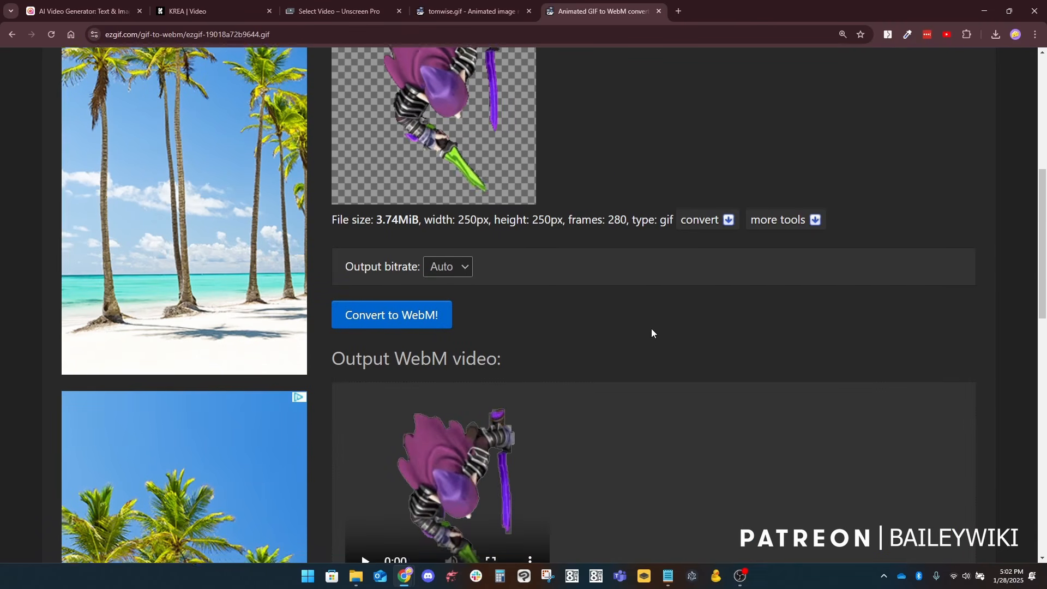
scroll(651, 329, "down", 2)
scroll(608, 346, "down", 2)
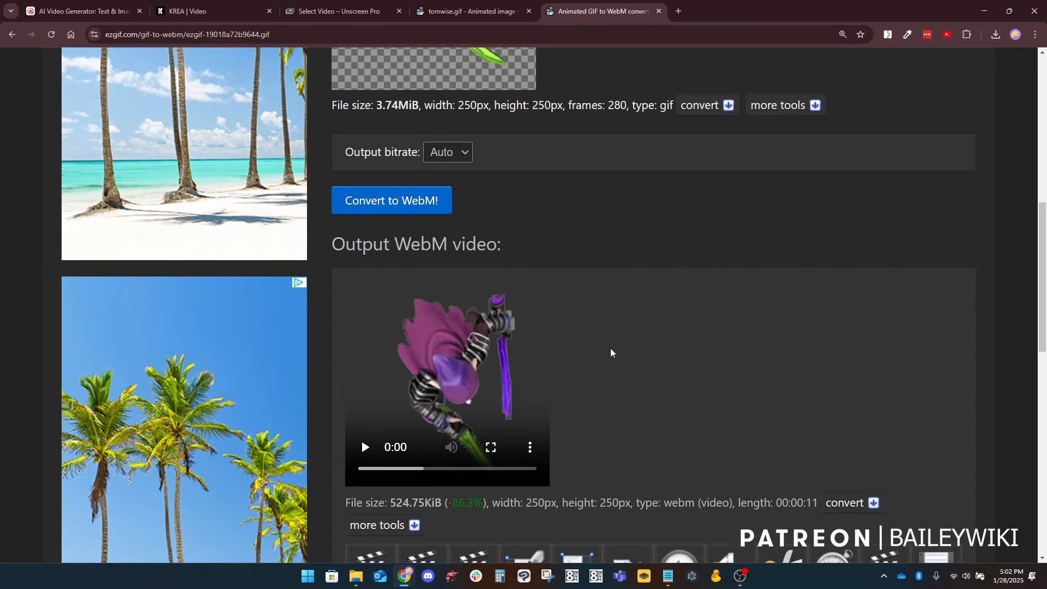
scroll(579, 304, "down", 1)
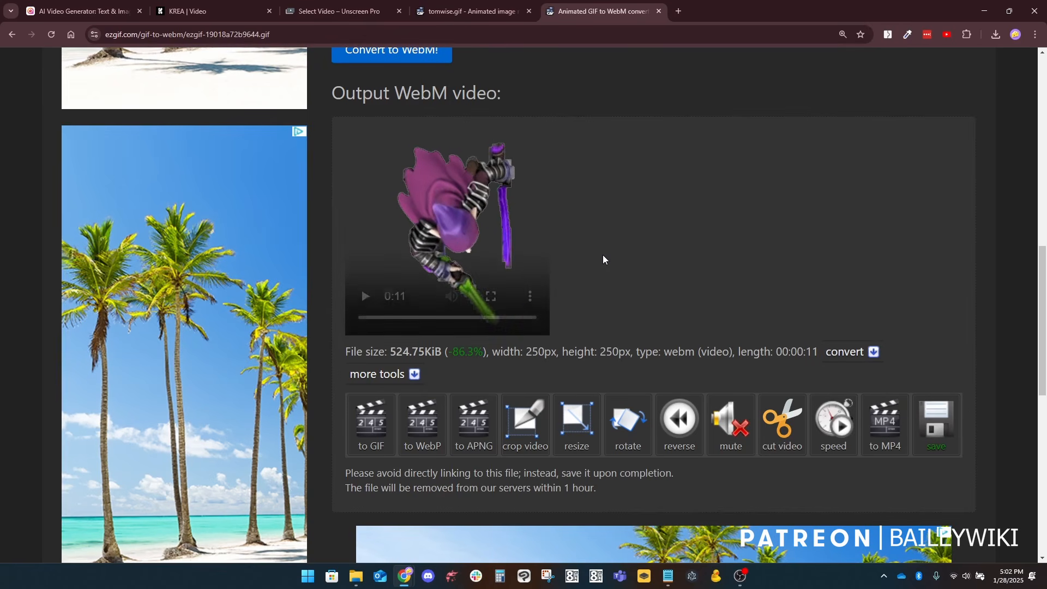
scroll(469, 218, "up", 5)
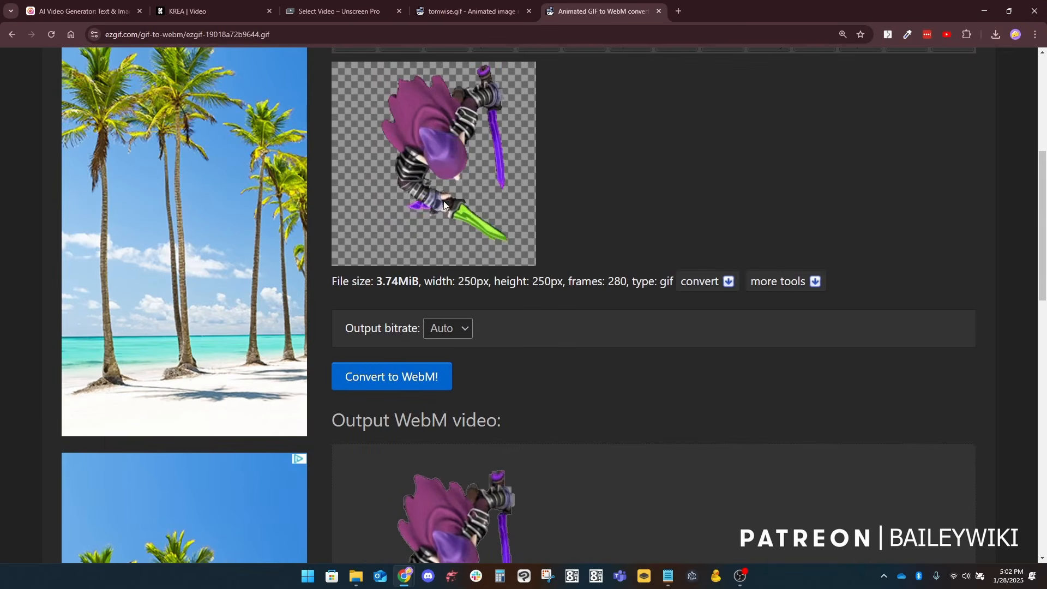
scroll(406, 347, "down", 5)
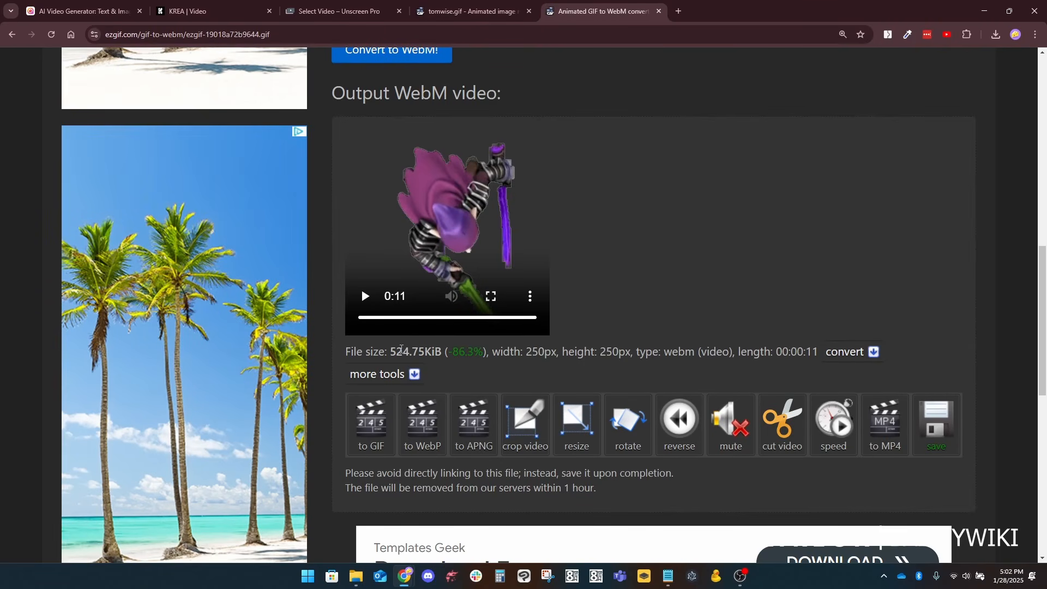
scroll(606, 266, "up", 1)
scroll(607, 270, "down", 3)
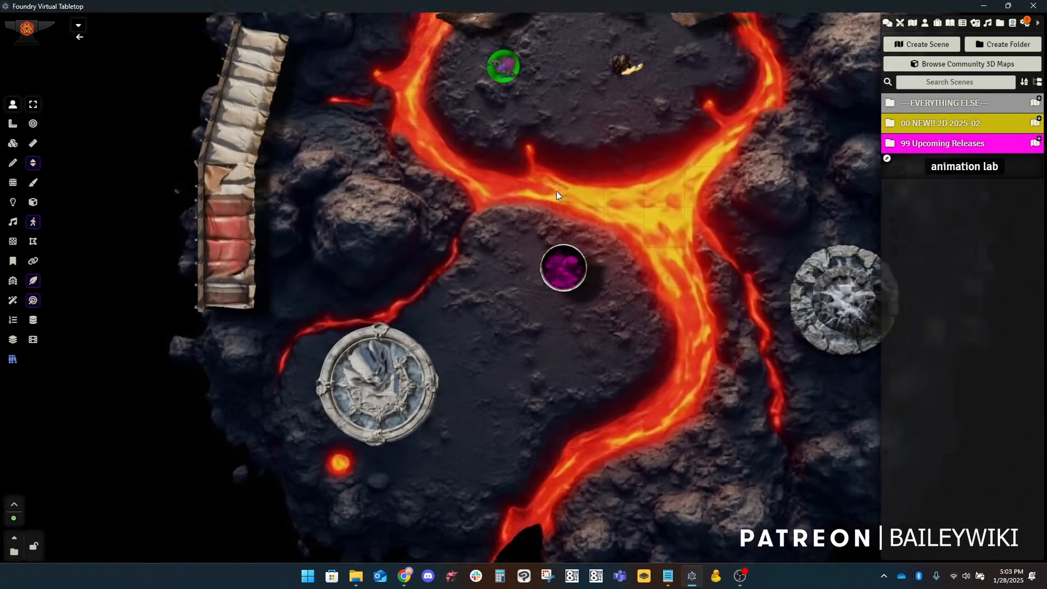
Step: Switch to Foundry Virtual Tabletop and open the appearance settings of the rogue token in the green circle
scroll(556, 191, "up", 6)
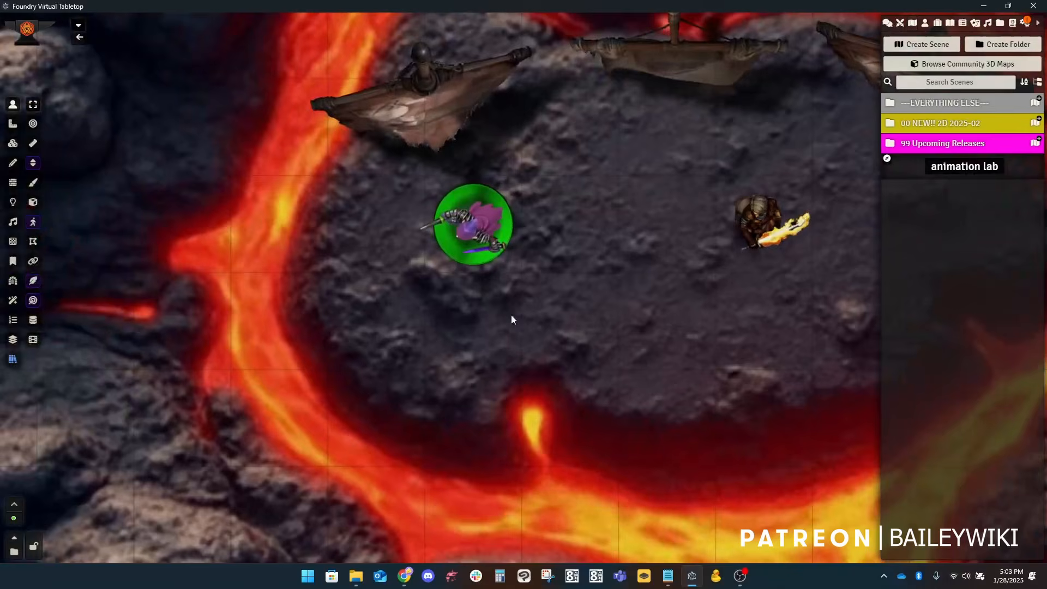
left_click(475, 224)
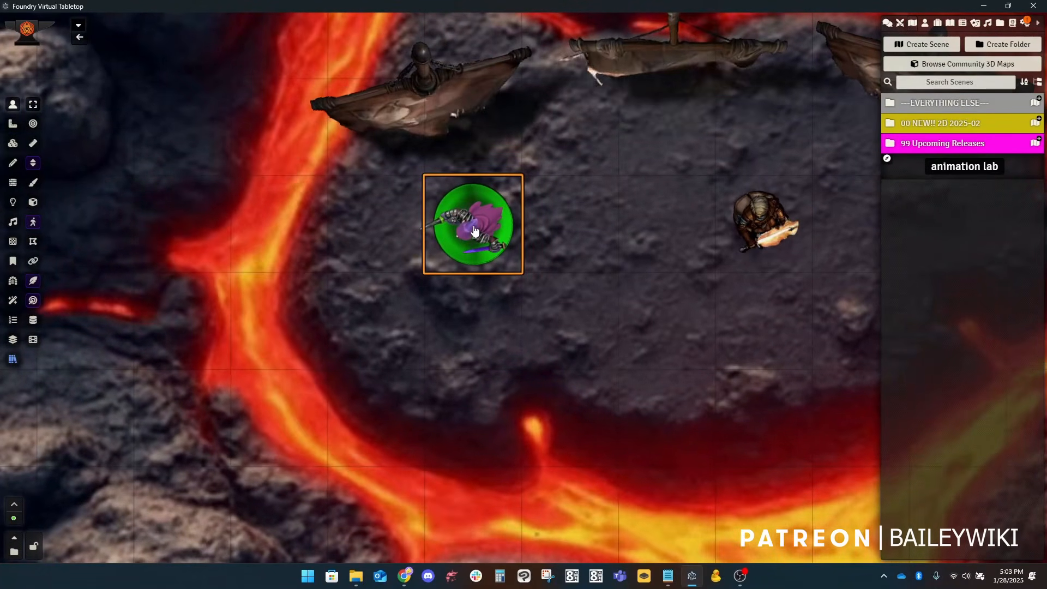
double_click(474, 226)
left_click(483, 178)
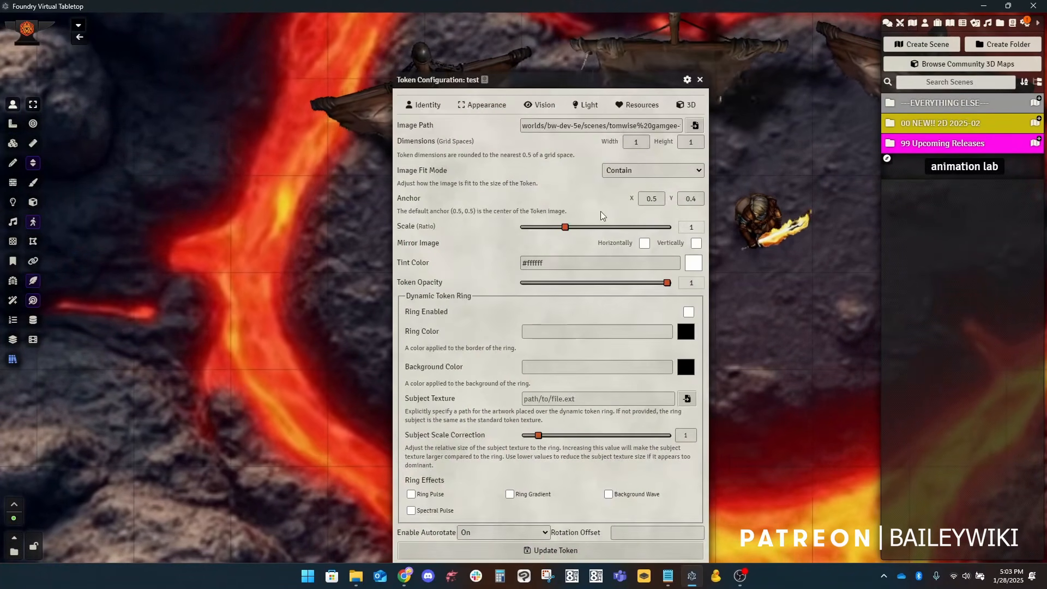
Step: Upload tomwise-animated.webm to worlds/bw-dev-5e/scenes, select it as the rogue token's image and update the token
left_click(696, 125)
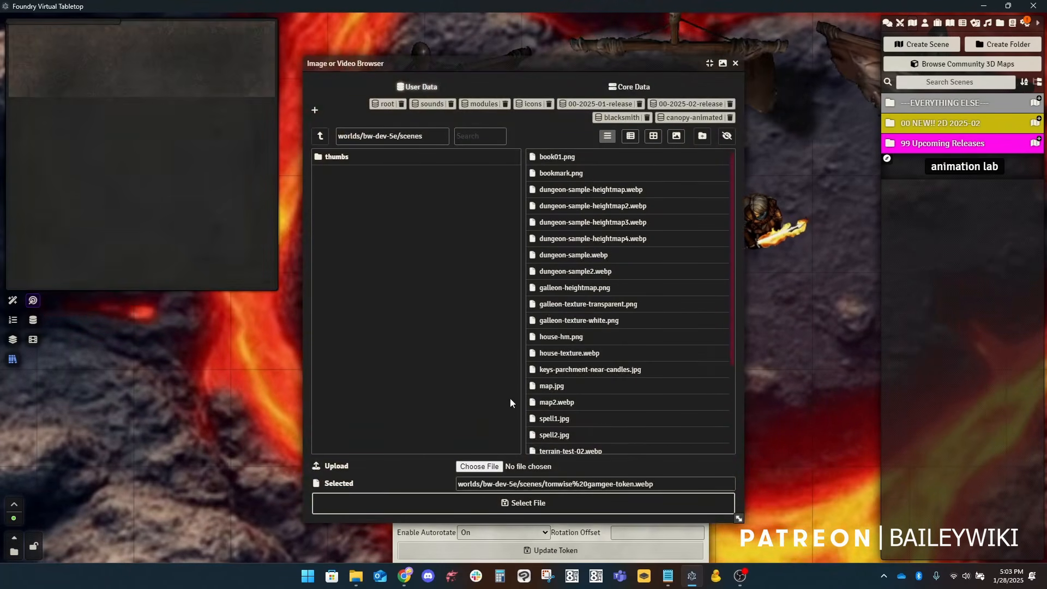
left_click(469, 467)
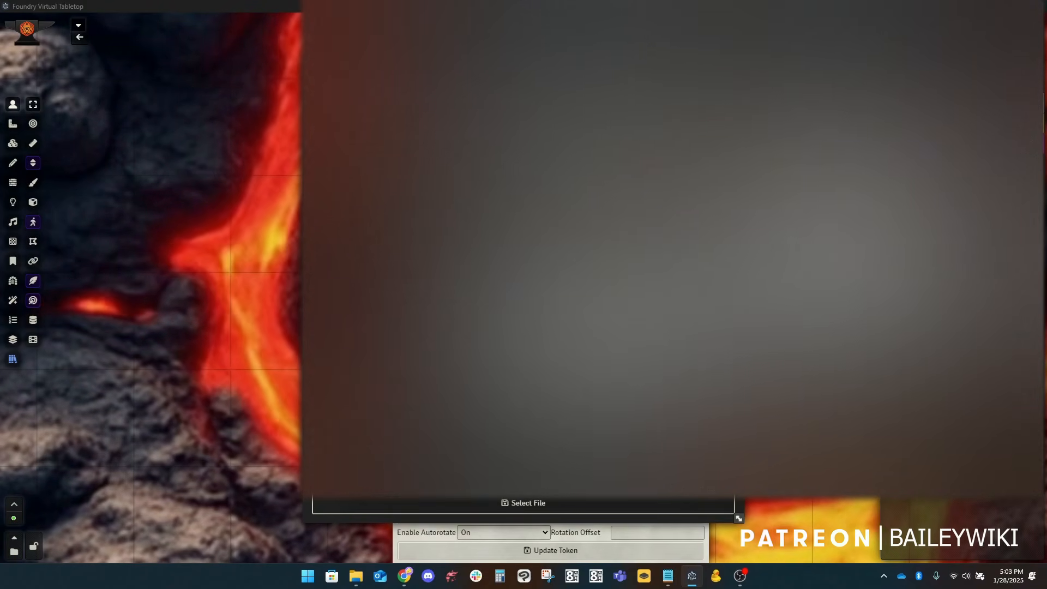
left_click(878, 400)
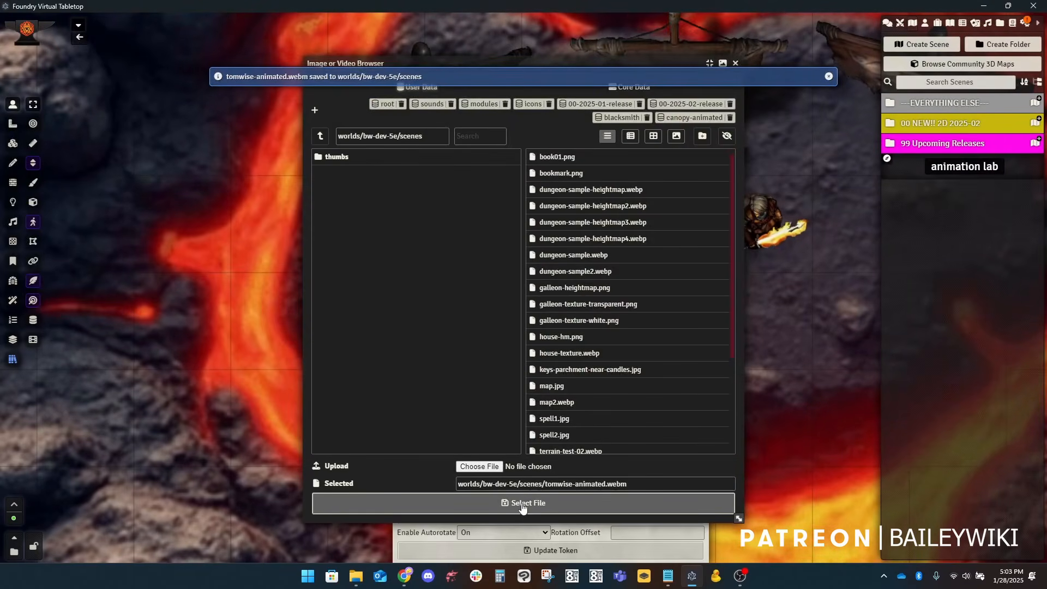
left_click(522, 507)
left_click(557, 551)
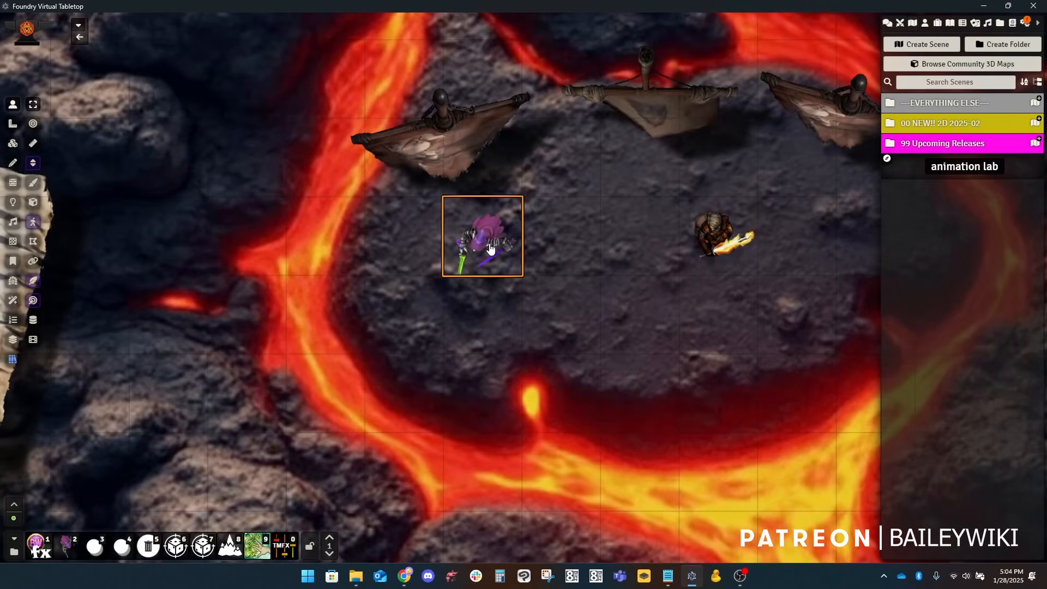
Step: Move the rogue token two squares across the rocky island until one square from the fire-sword token
scroll(510, 265, "up", 6)
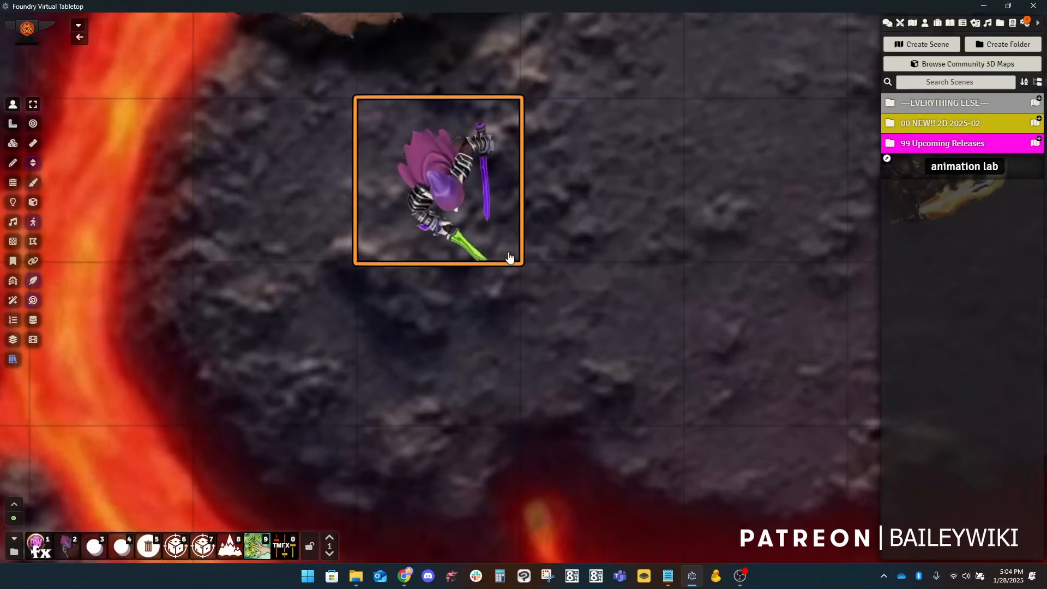
scroll(510, 264, "down", 2)
left_click_drag(466, 207, 636, 245)
scroll(649, 265, "down", 8)
scroll(648, 268, "down", 7)
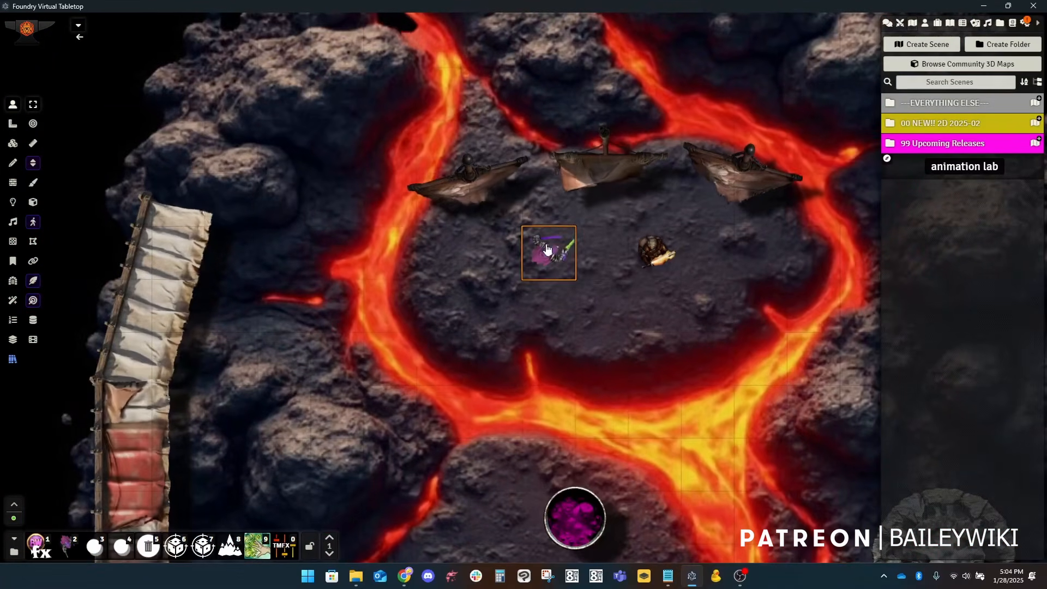
left_click_drag(548, 252, 604, 255)
scroll(627, 287, "up", 5)
scroll(629, 286, "up", 4)
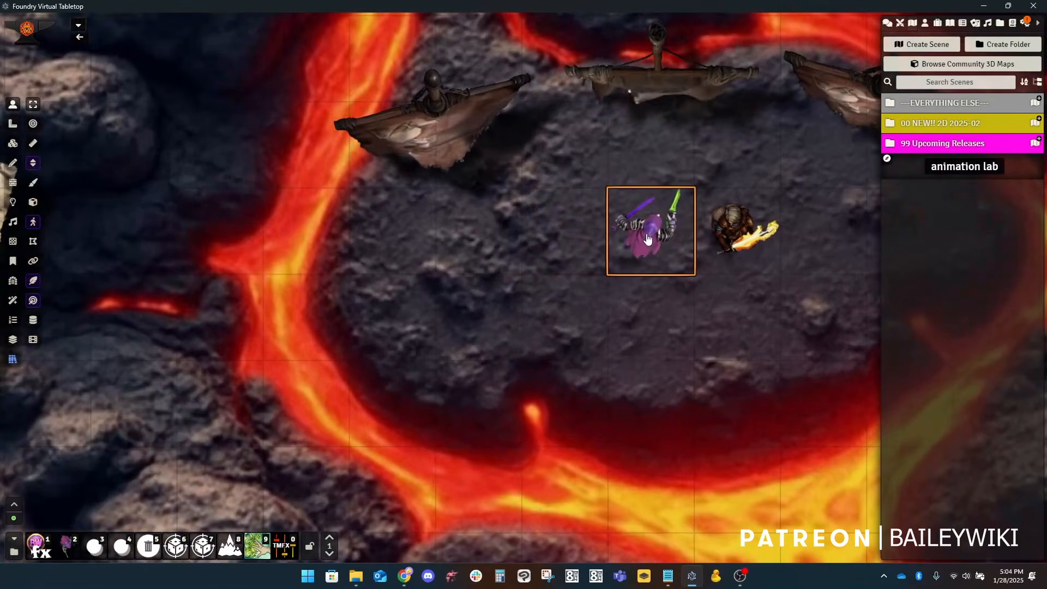
Step: Move the rogue token one square back, away from the fire-sword token
left_click_drag(656, 233, 577, 258)
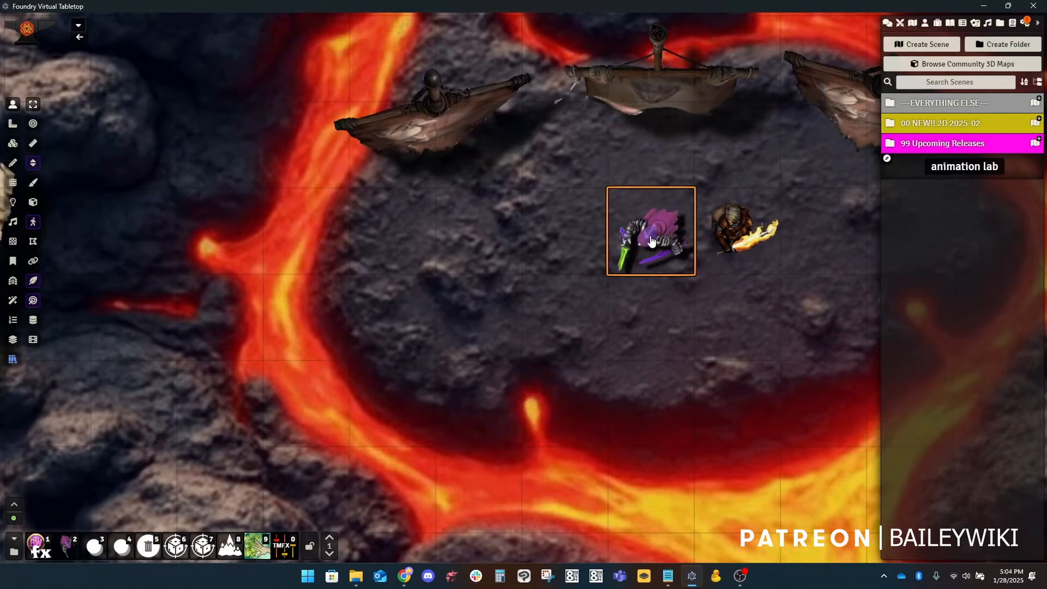
key("ctrl+v")
left_click_drag(540, 257, 540, 258)
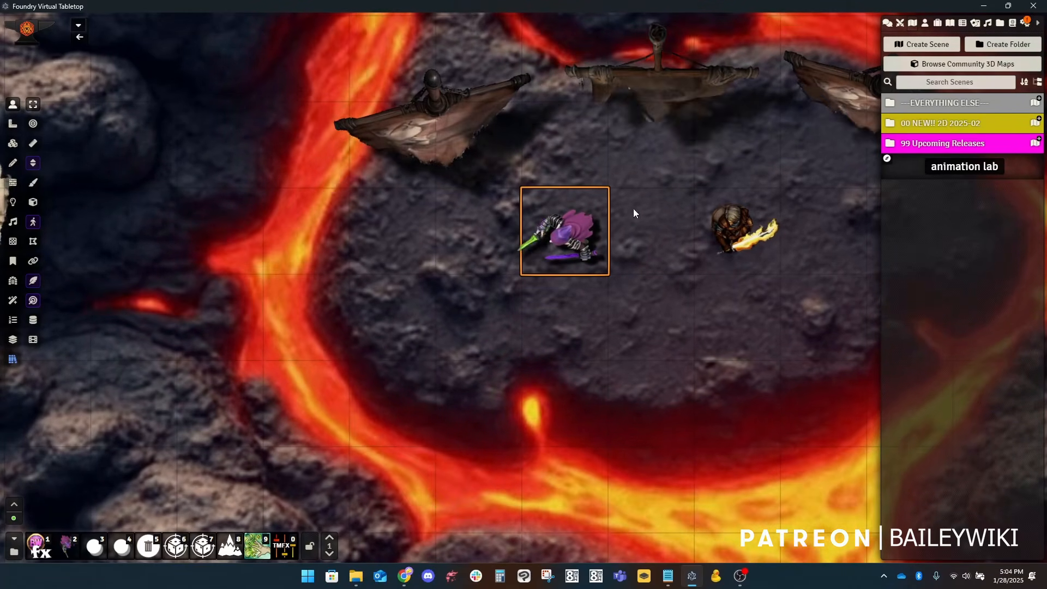
scroll(588, 218, "down", 5)
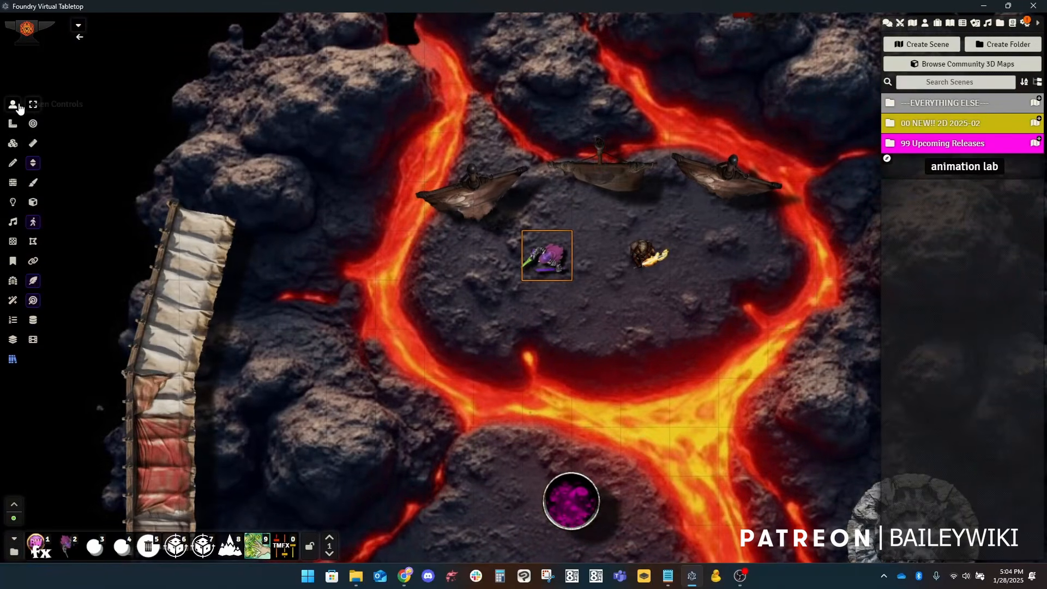
Step: Start the tile video of the round cauldron with purple liquid south of the lava river
left_click_drag(618, 366, 557, 297)
scroll(436, 306, "up", 3)
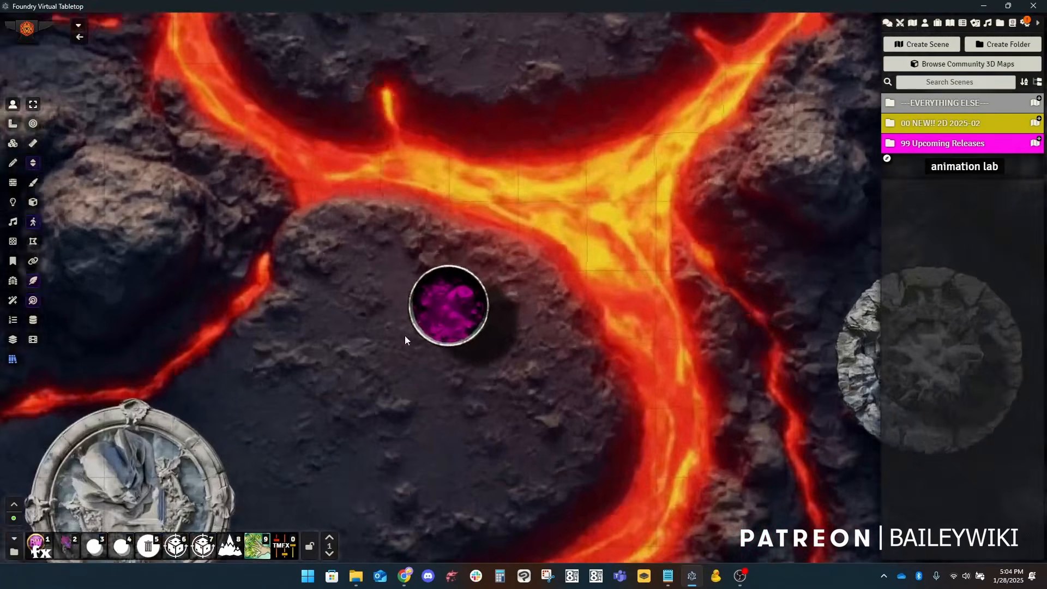
left_click(11, 145)
left_click(420, 311)
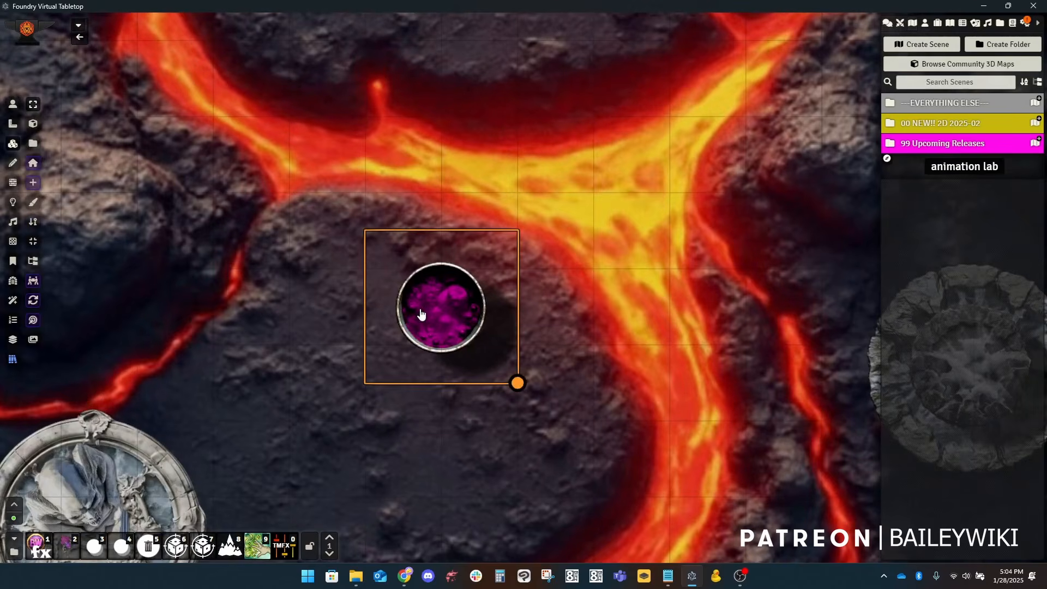
right_click(420, 311)
left_click(554, 425)
left_click(413, 446)
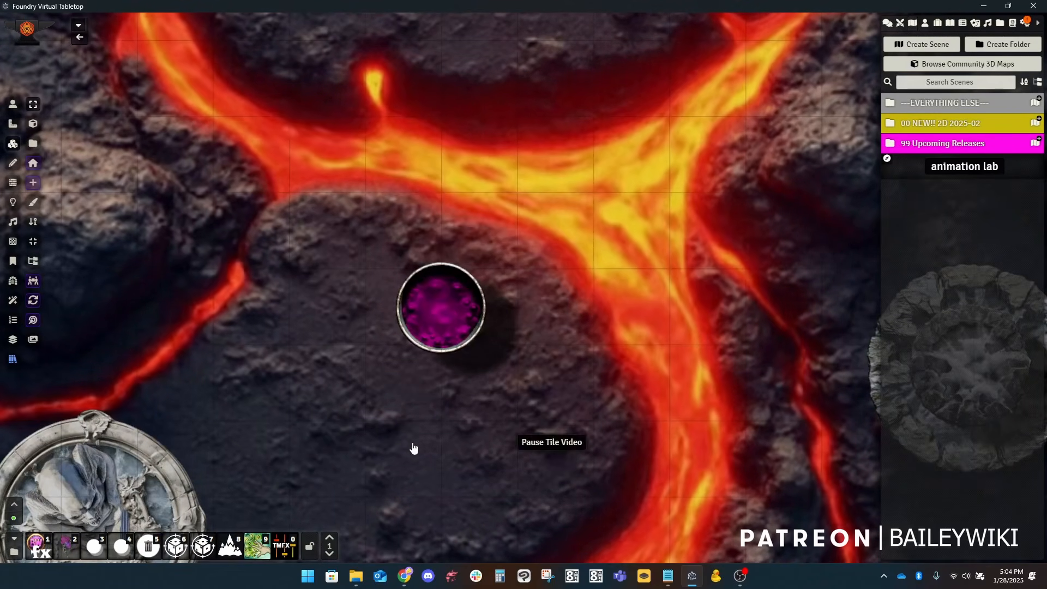
Step: Change the cauldron liquid's Dungeondraft tint to a dark, muted yellow-brown
scroll(407, 301, "up", 5)
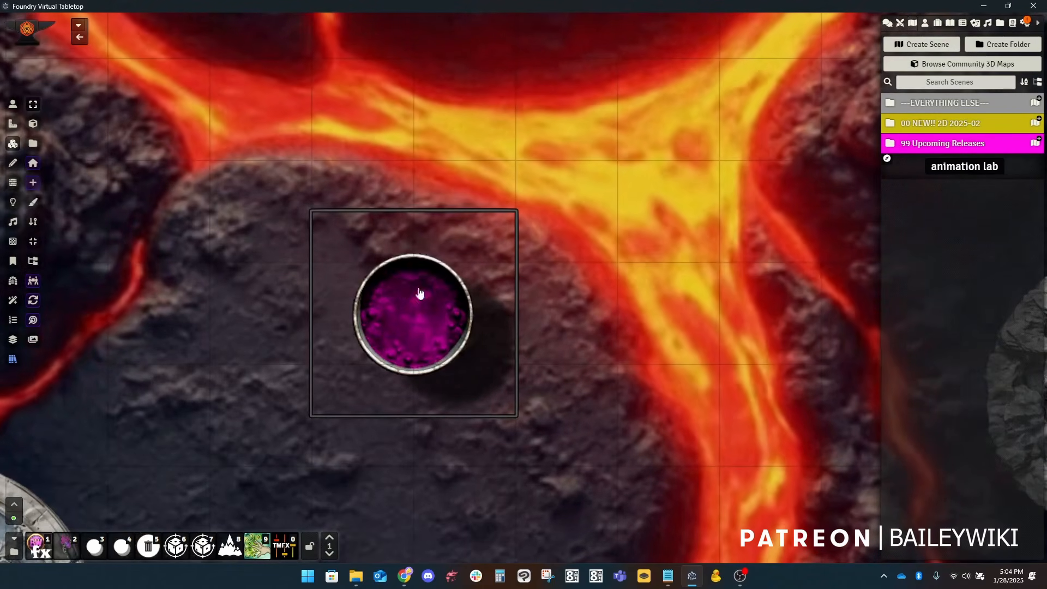
scroll(434, 337, "down", 1)
scroll(434, 337, "down", 2)
right_click(441, 306)
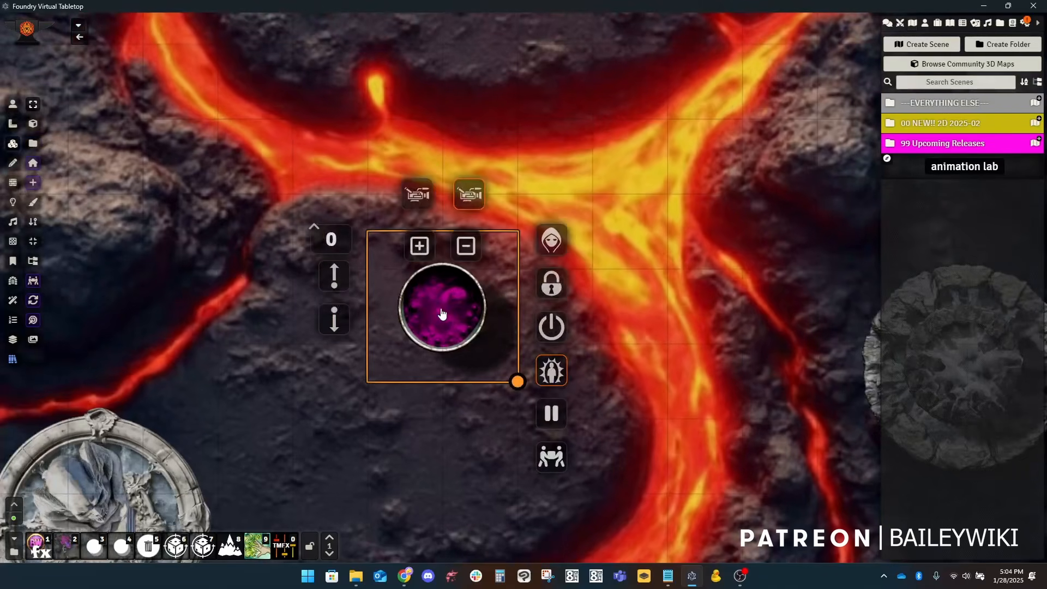
left_click(230, 552)
left_click(597, 287)
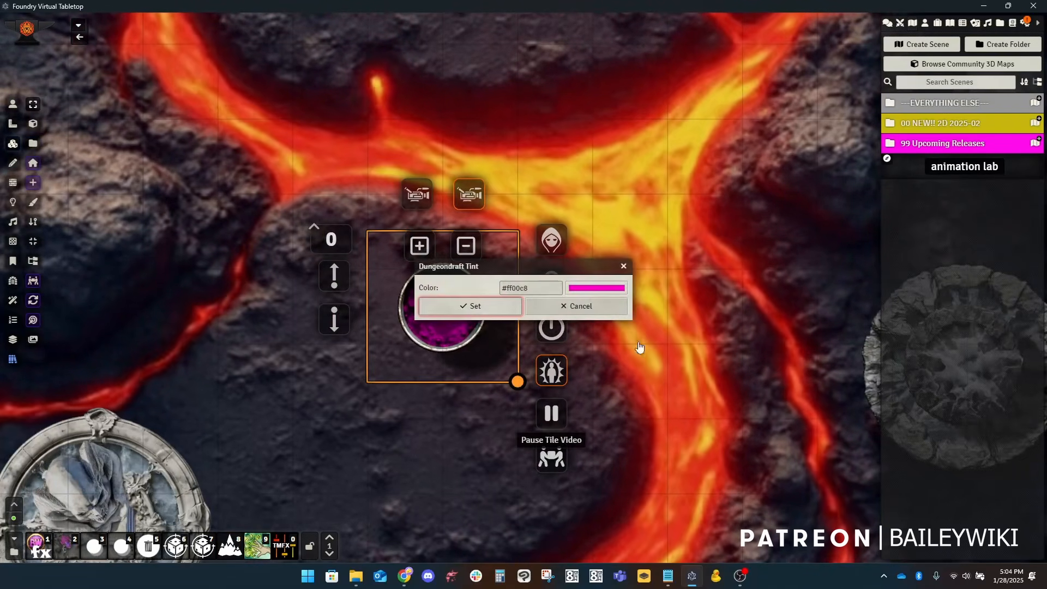
left_click_drag(645, 384, 676, 382)
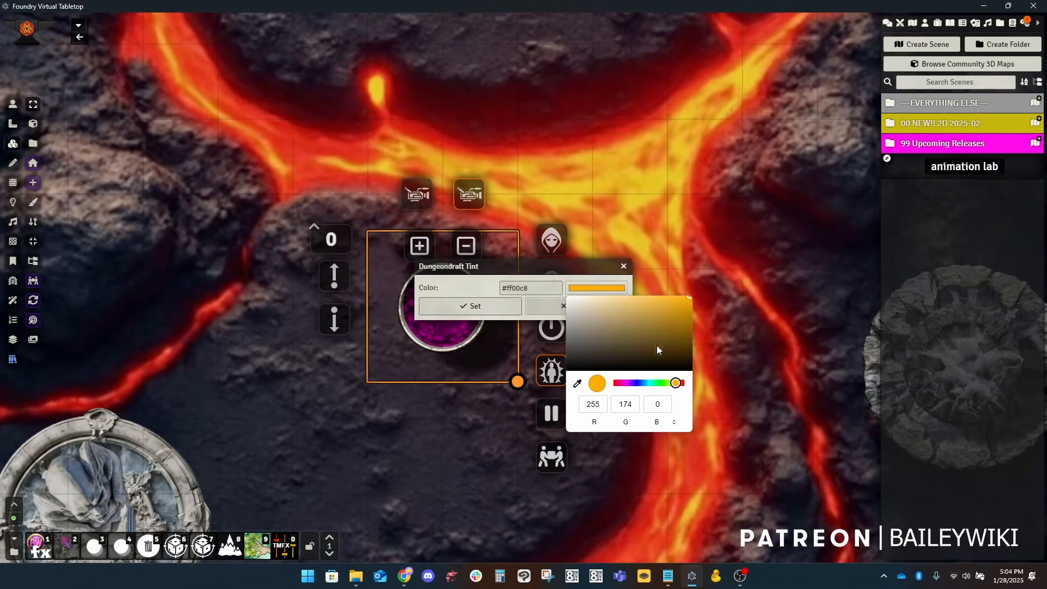
left_click(624, 329)
left_click(500, 310)
left_click(475, 306)
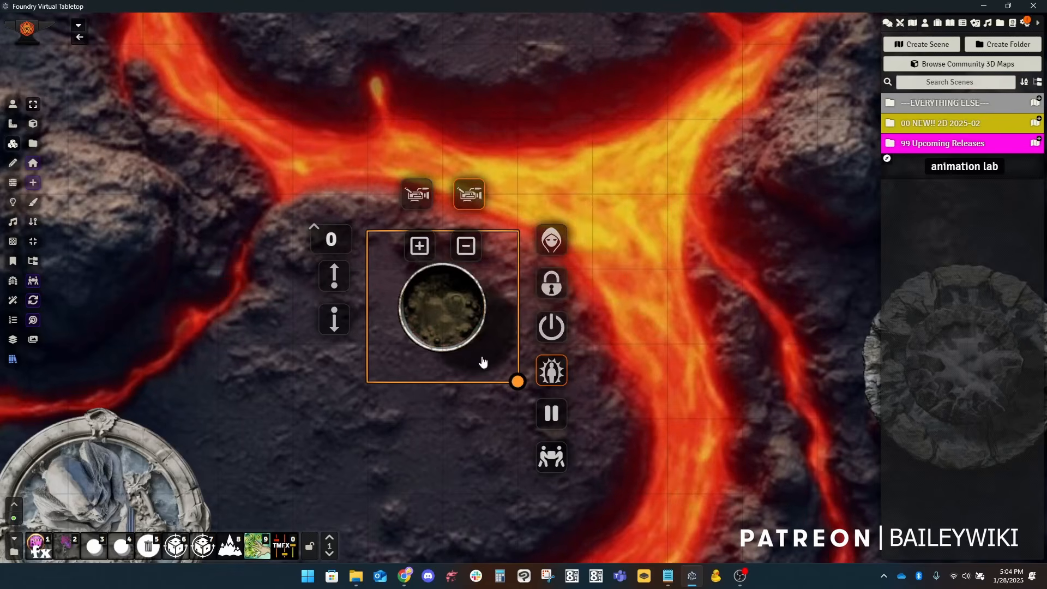
Step: Start the tile video of the round stone medallion with the draped figure, southwest of the cauldron
scroll(304, 385, "up", 2)
left_click(14, 105)
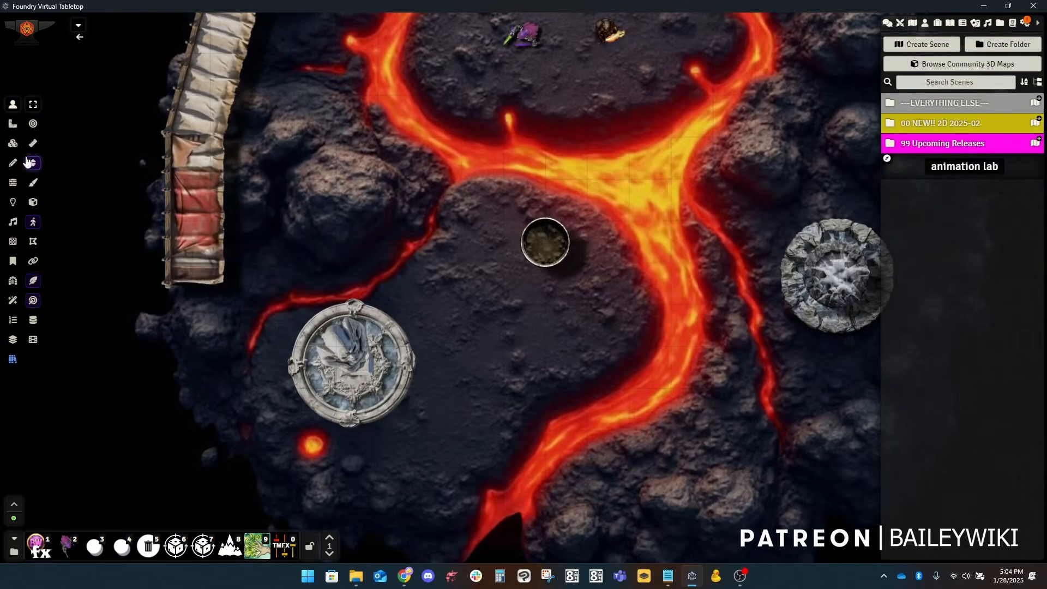
left_click(13, 143)
right_click(388, 340)
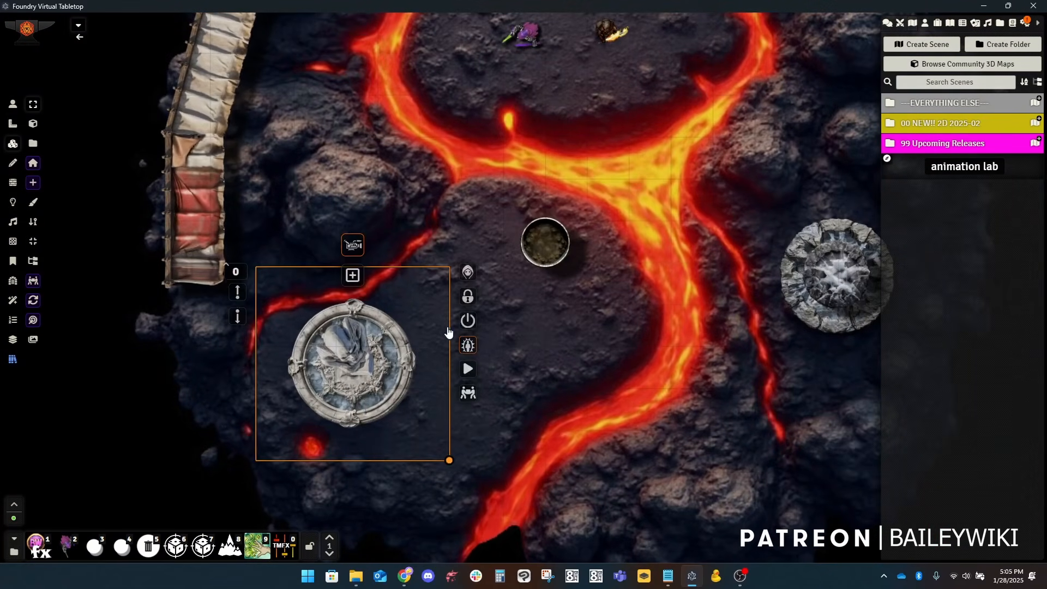
left_click(472, 370)
scroll(536, 374, "up", 8)
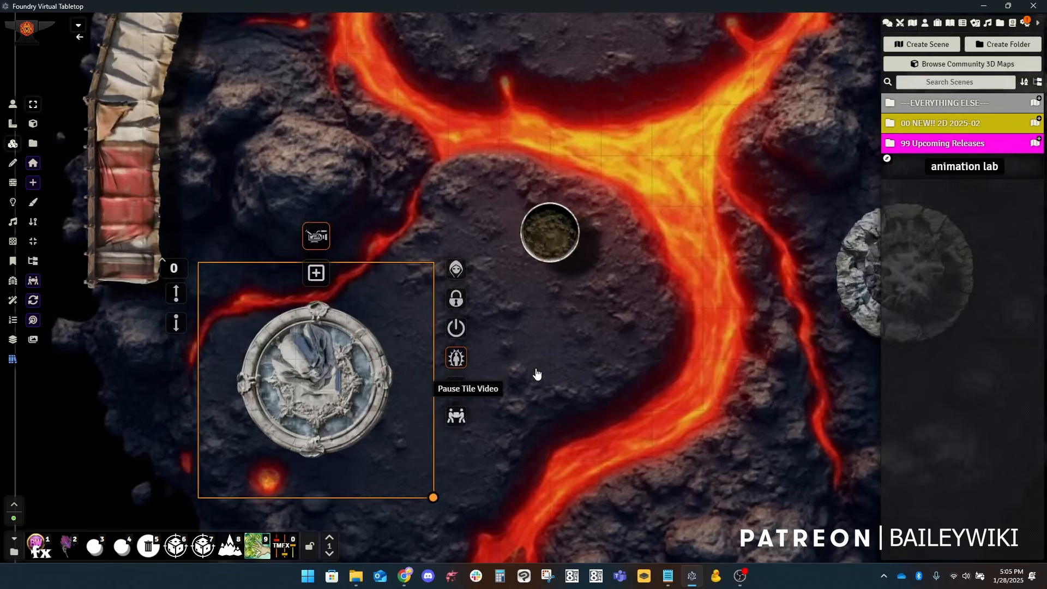
left_click_drag(550, 352, 591, 312)
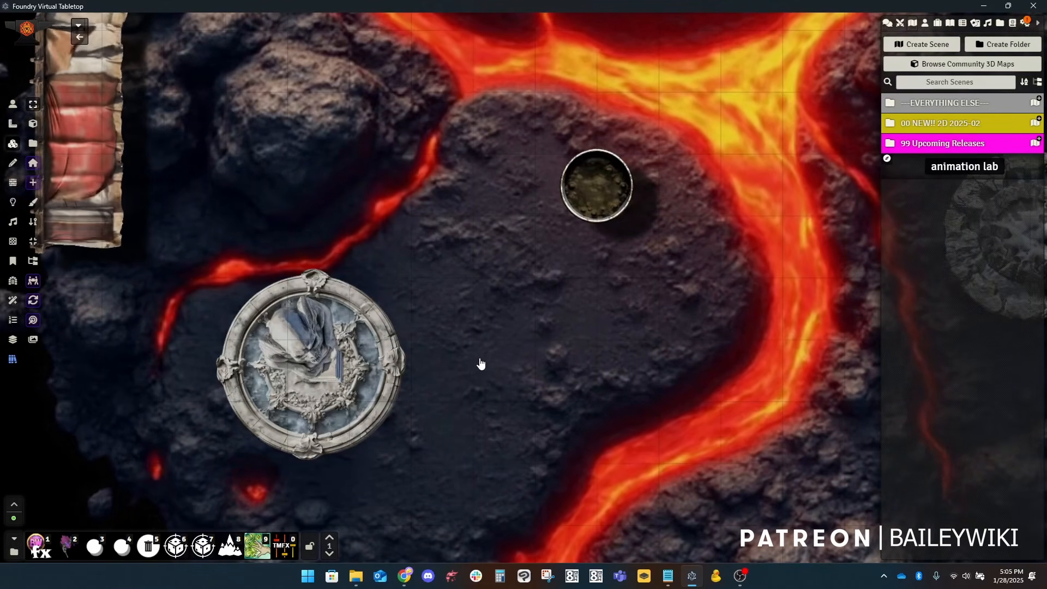
left_click_drag(602, 321, 680, 248)
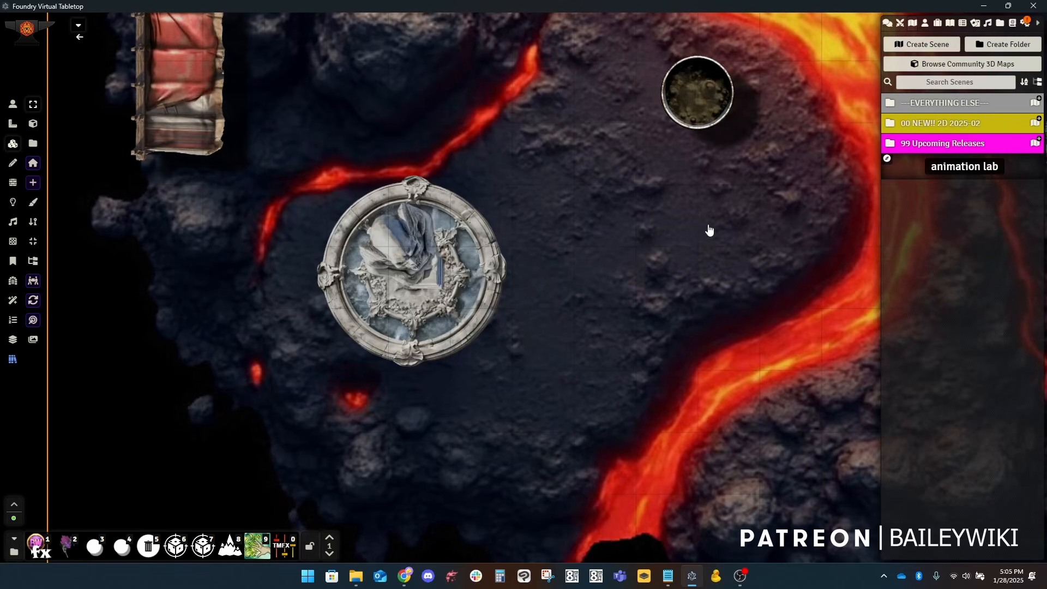
scroll(475, 366, "down", 5)
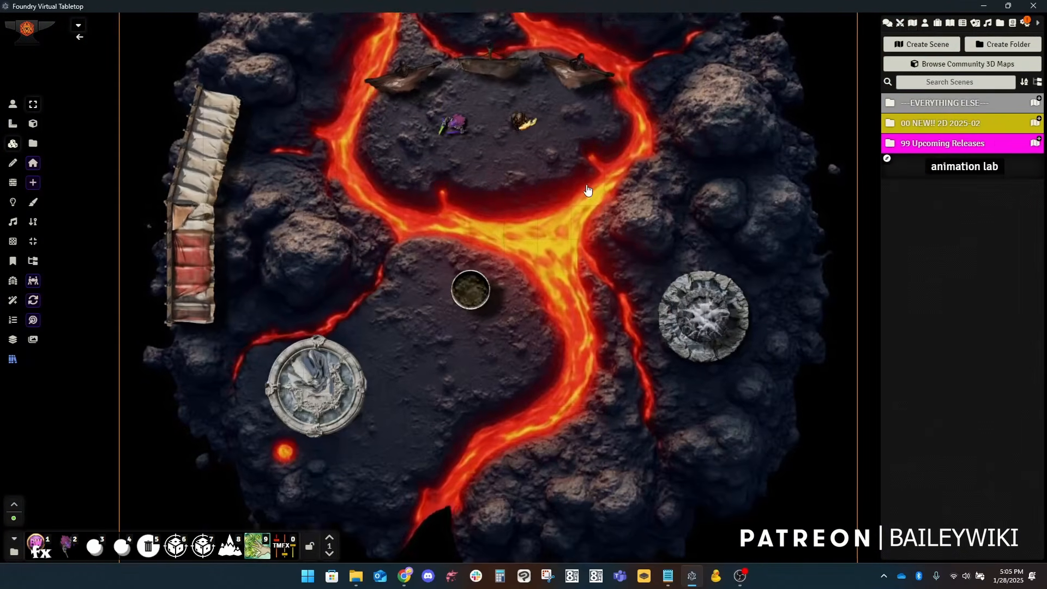
scroll(572, 286, "up", 5)
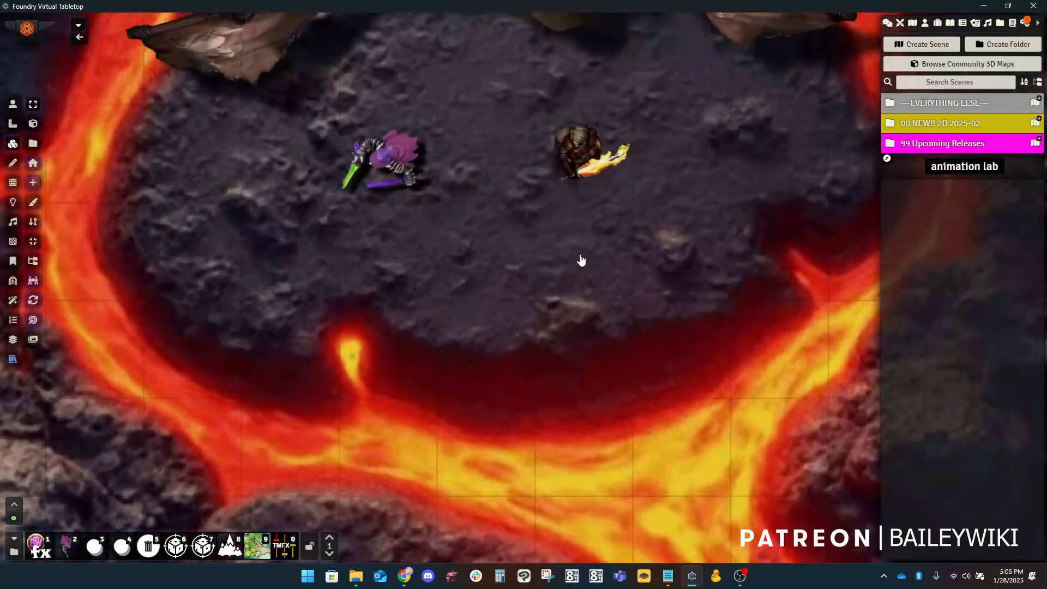
scroll(578, 256, "up", 5)
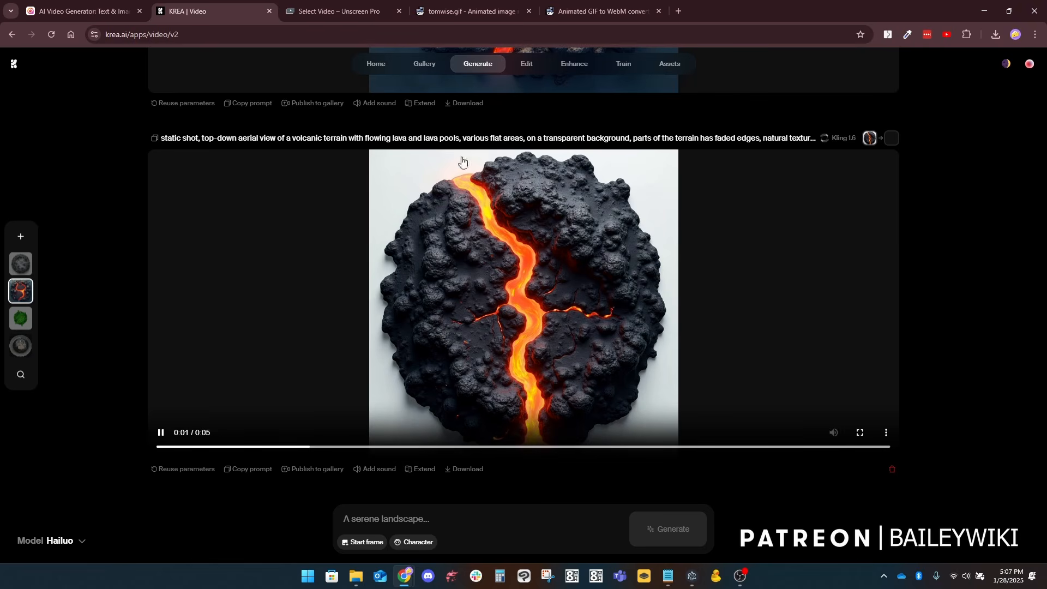
Step: Review the background-removed clips in Unscreen Pro and the resized rogue GIF in ezgif
left_click(362, 14)
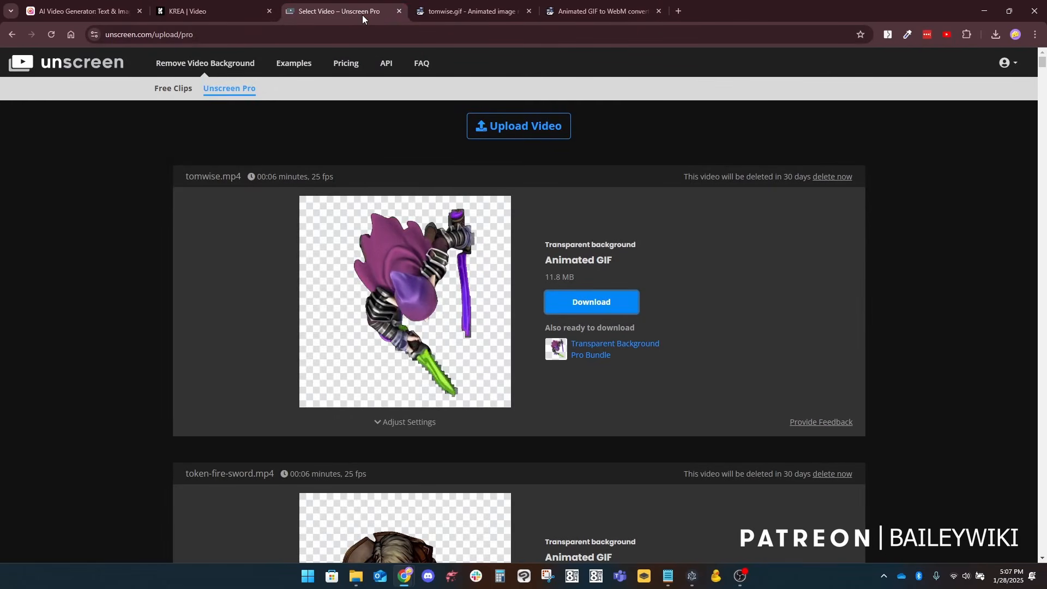
scroll(611, 195, "down", 3)
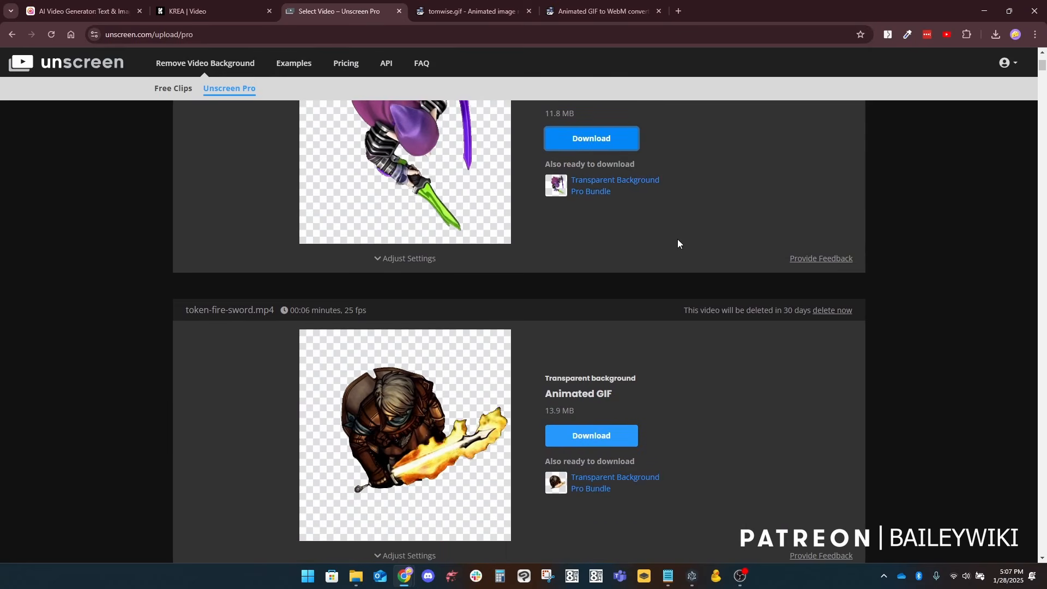
scroll(677, 239, "up", 3)
left_click(488, 14)
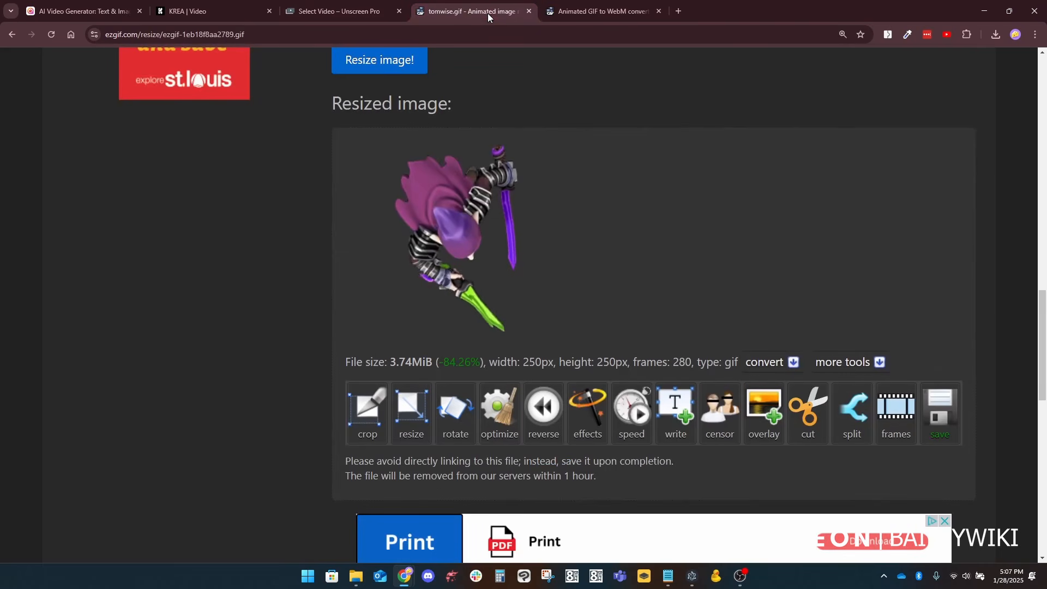